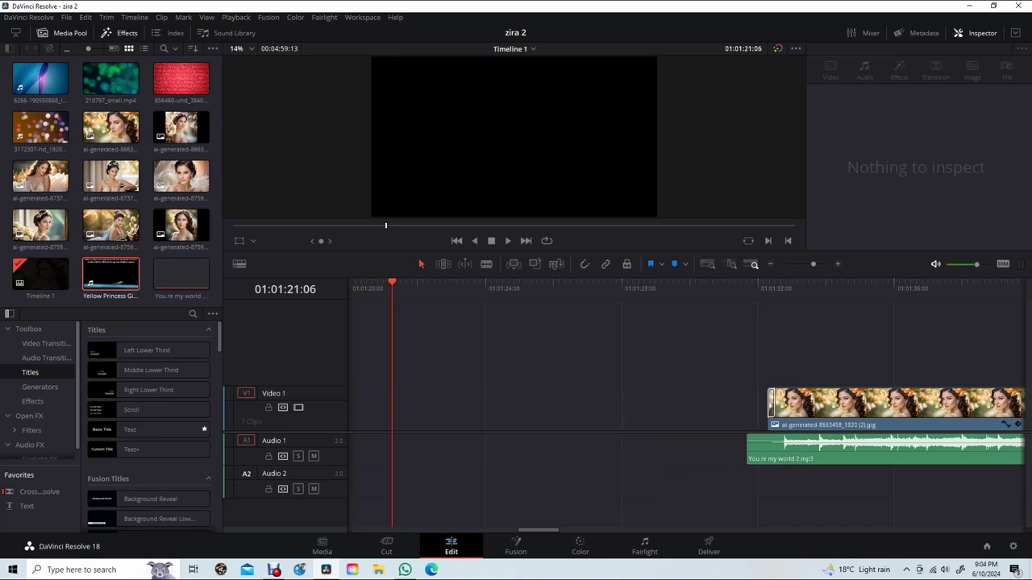
Step: Drop a Cross Dissolve from Video Transitions onto the first cut between V1 portrait clips
scroll(685, 403, right, 5)
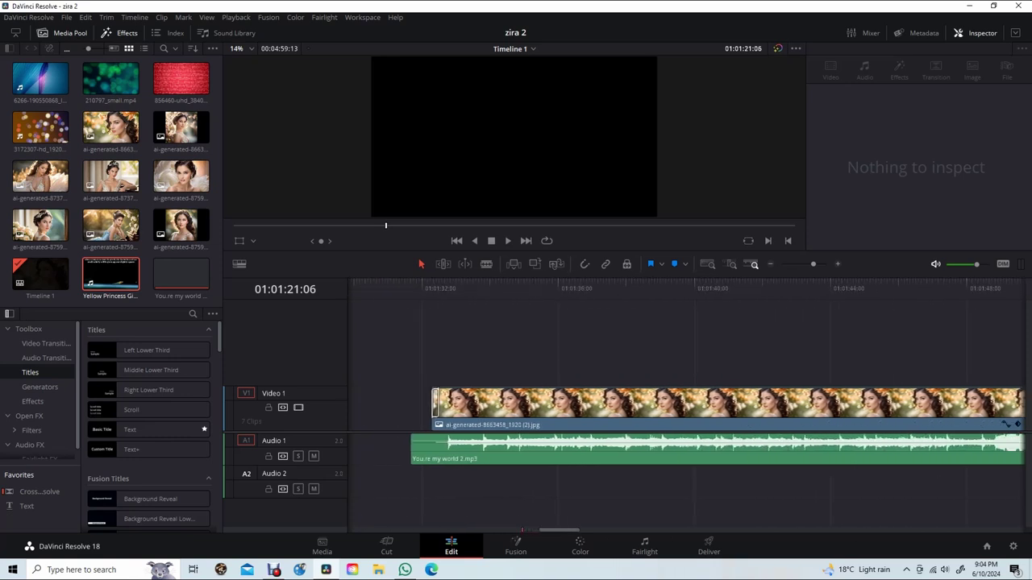
scroll(685, 403, right, 3)
scroll(686, 403, right, 3)
scroll(685, 403, right, 3)
scroll(685, 403, right, 3)
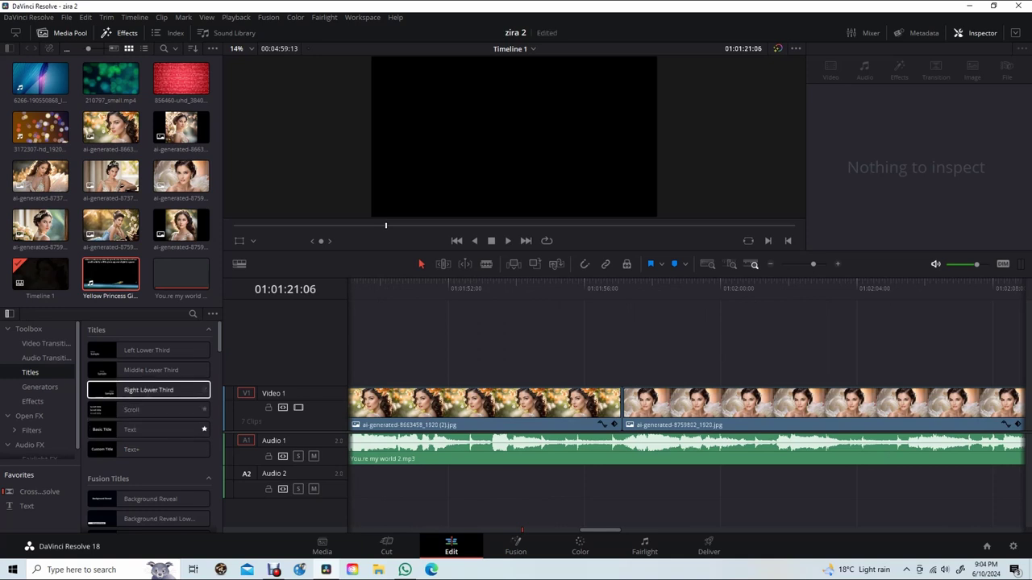
click(46, 344)
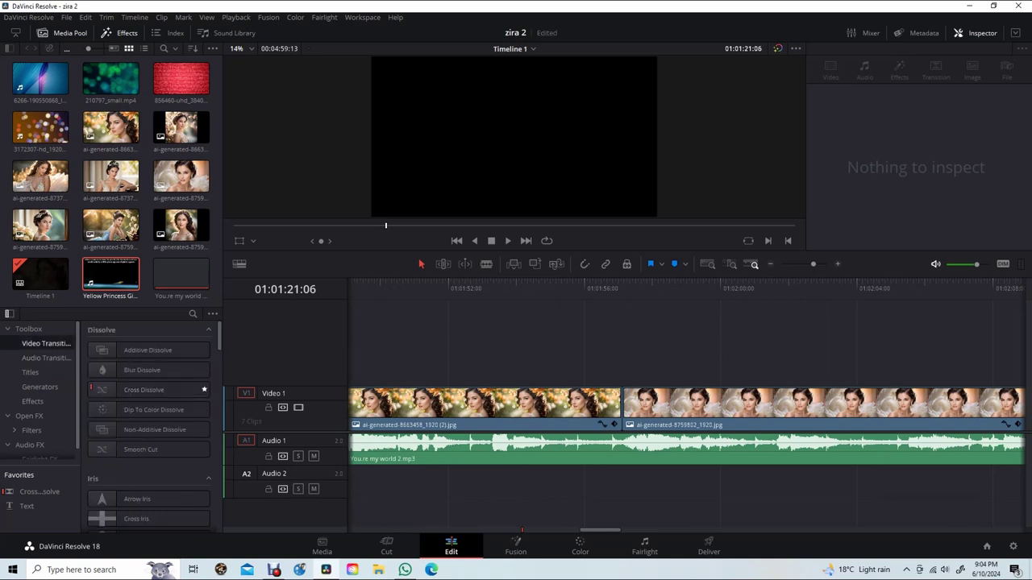
drag(145, 389, 651, 399)
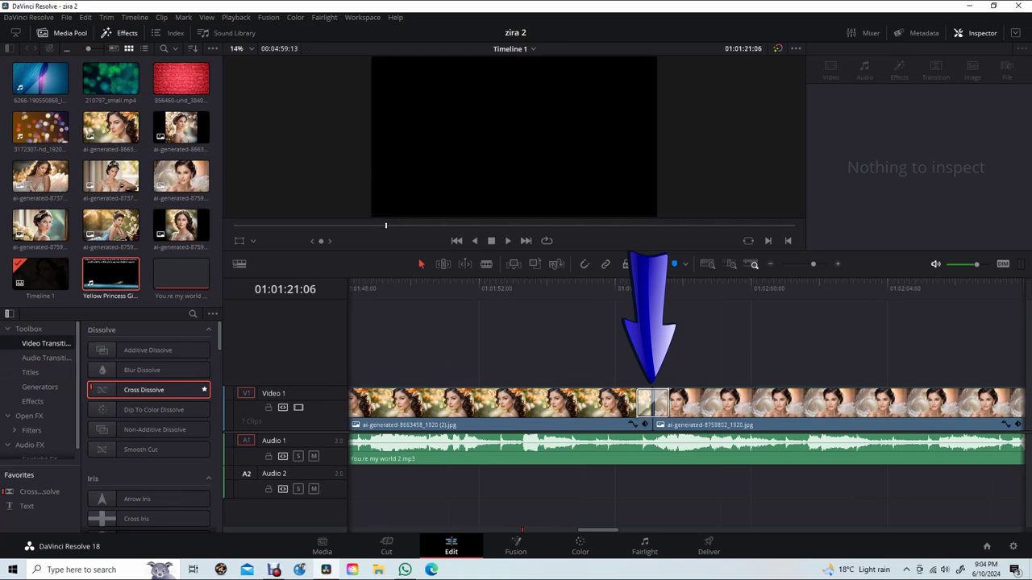
Step: Play the timeline from just before the new dissolve to preview the blend
click(577, 288)
key(space)
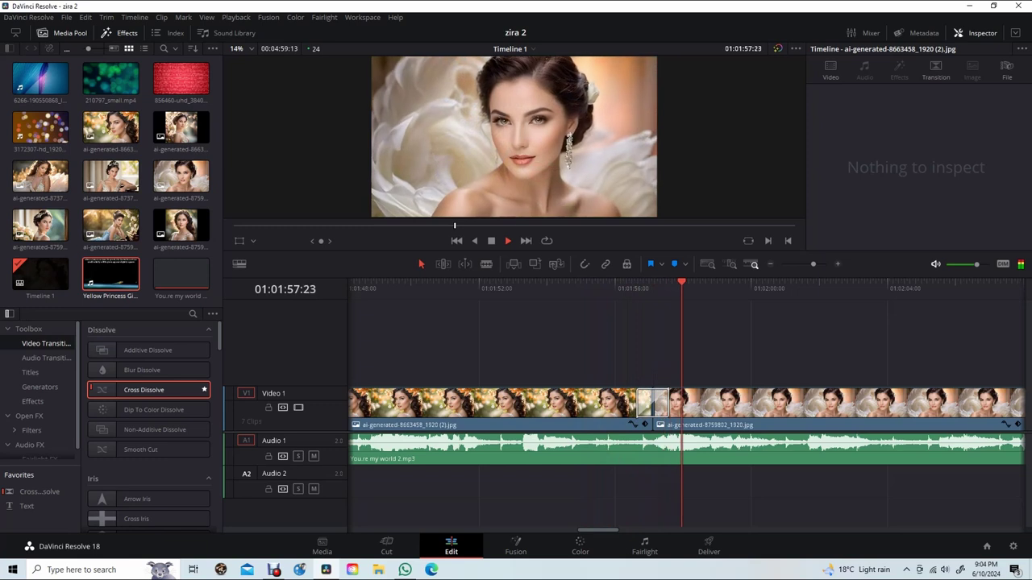
key(space)
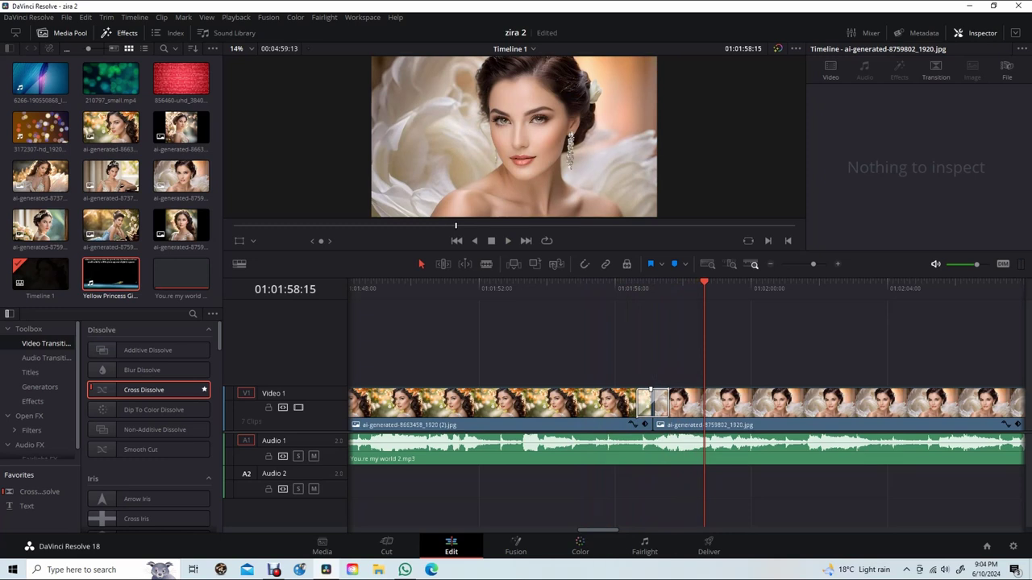
scroll(686, 403, right, 10)
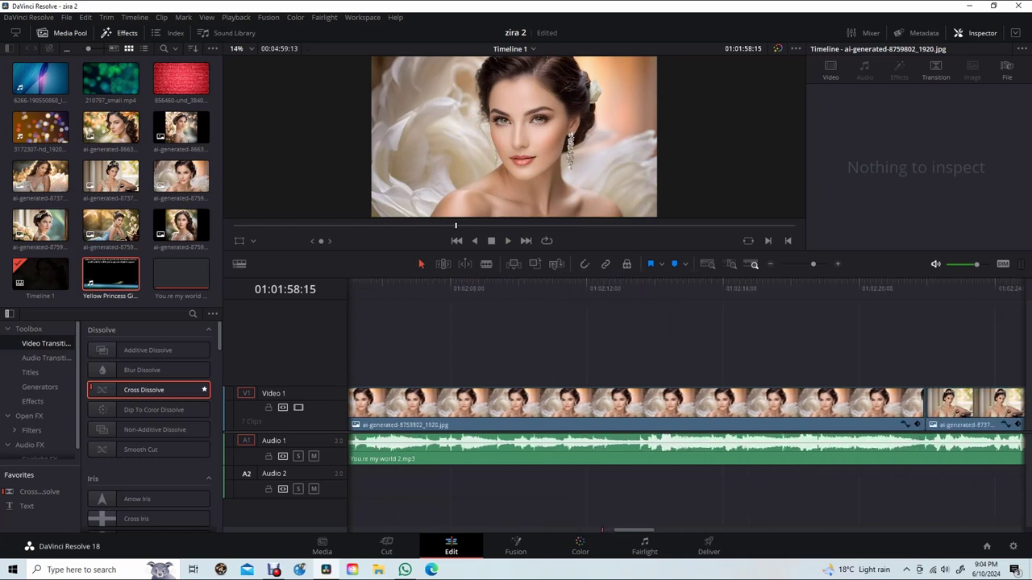
Step: Add Cross Dissolves at the next three V1 clip cuts along the timeline
scroll(685, 403, right, 5)
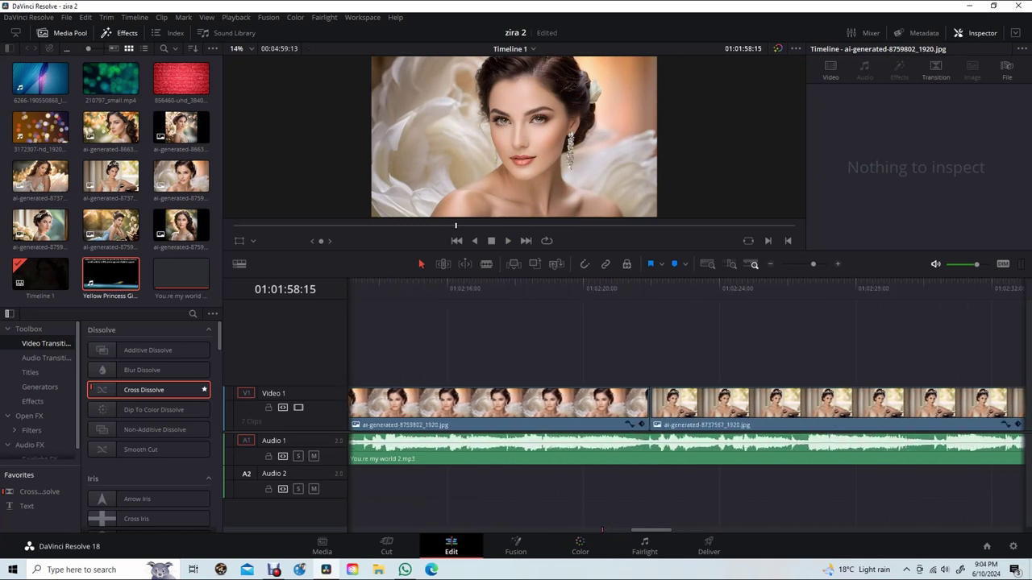
drag(144, 389, 641, 397)
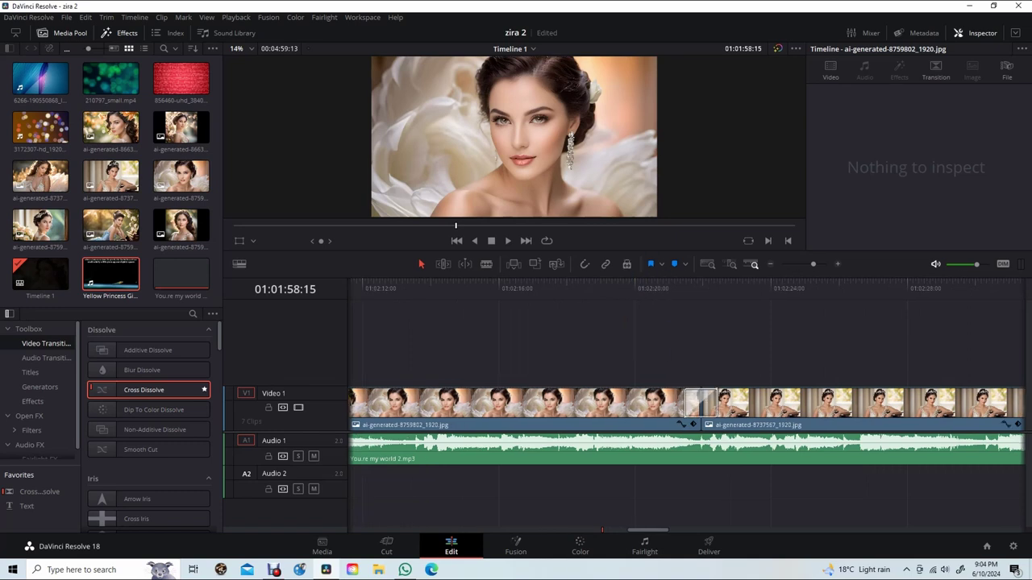
scroll(686, 403, right, 4)
scroll(686, 403, right, 3)
scroll(685, 403, right, 3)
scroll(685, 404, right, 2)
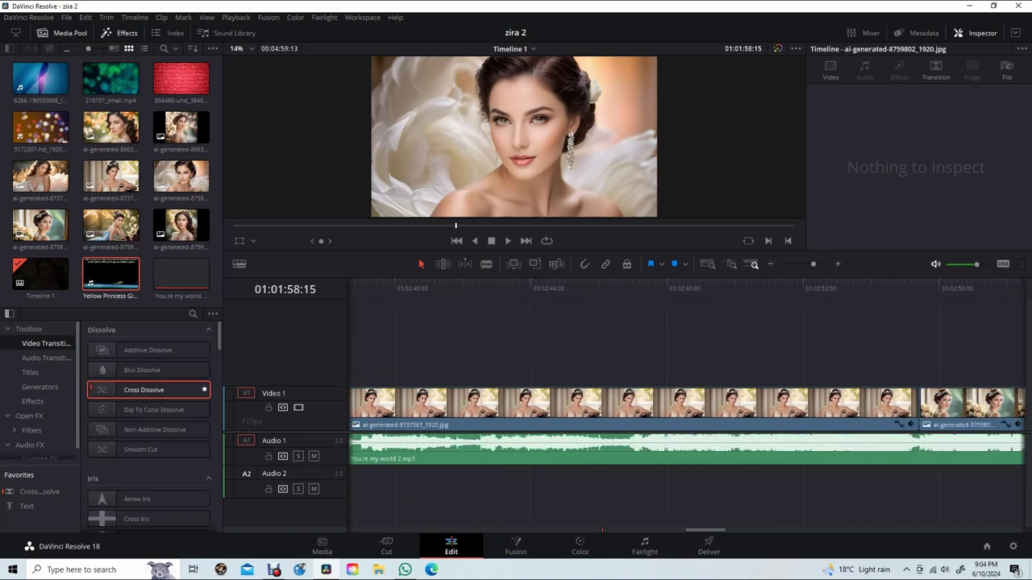
scroll(685, 403, right, 1)
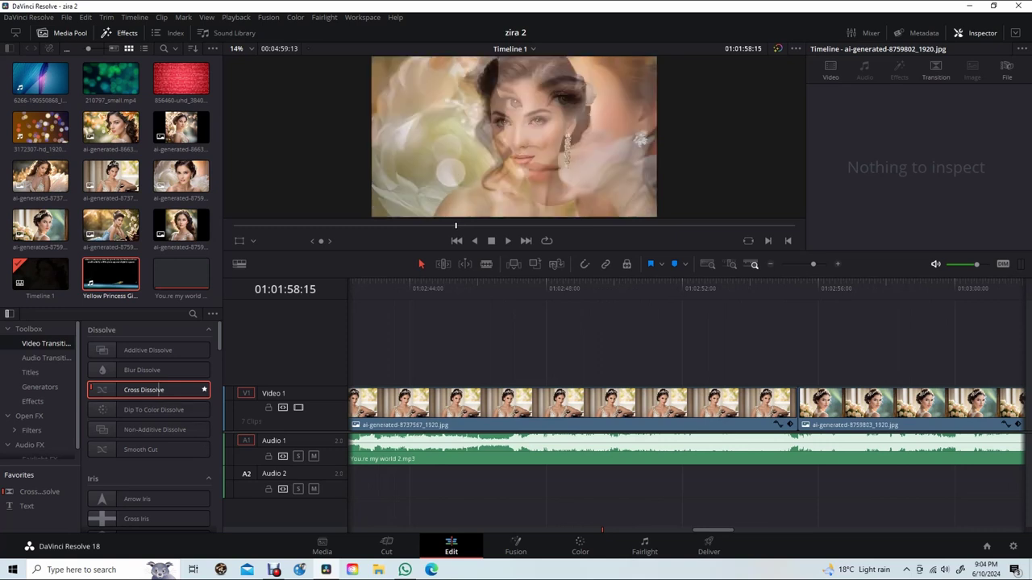
drag(145, 390, 834, 398)
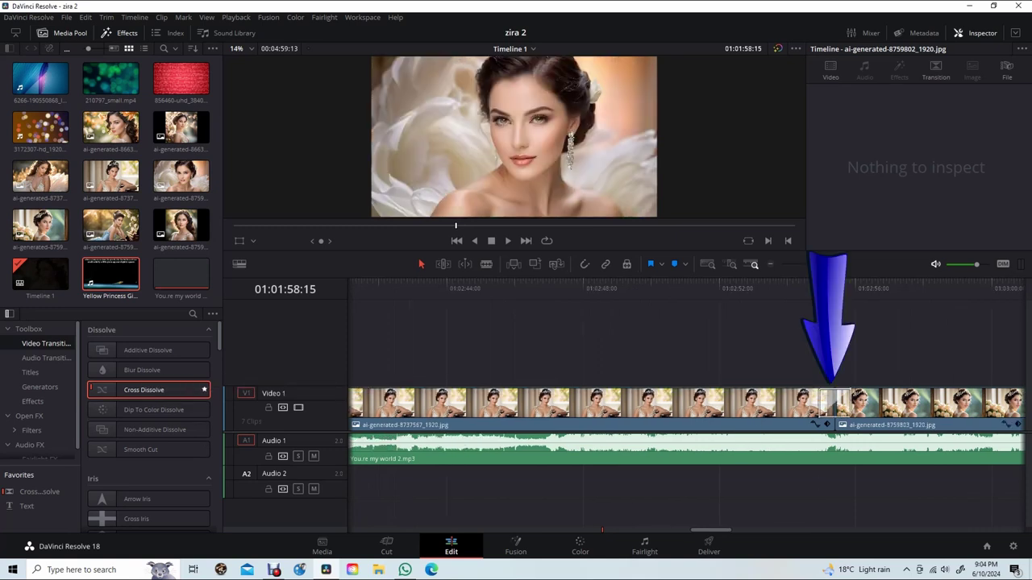
scroll(685, 403, right, 2)
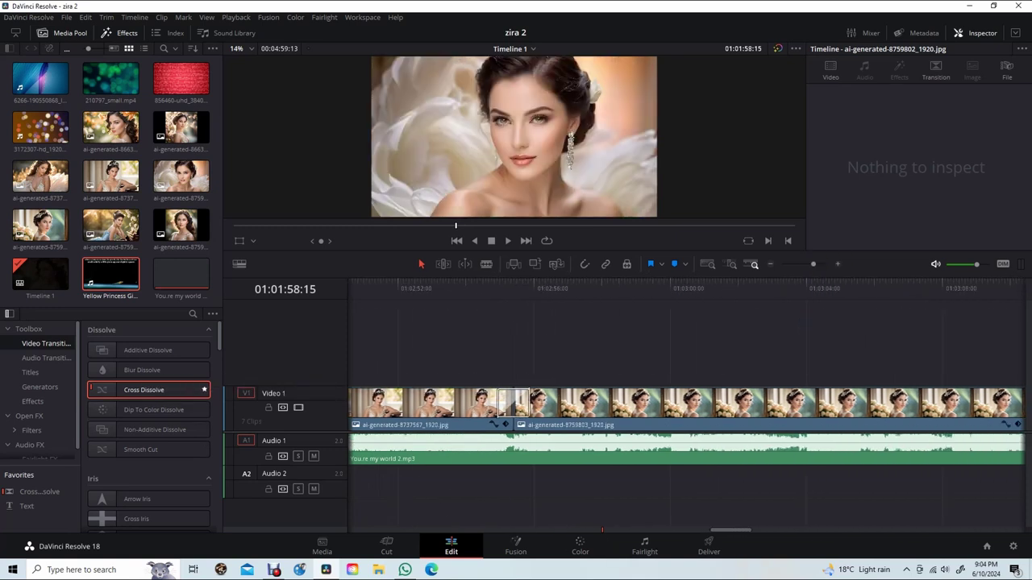
scroll(686, 403, right, 2)
scroll(685, 403, right, 2)
scroll(685, 403, right, 1)
scroll(686, 403, right, 1)
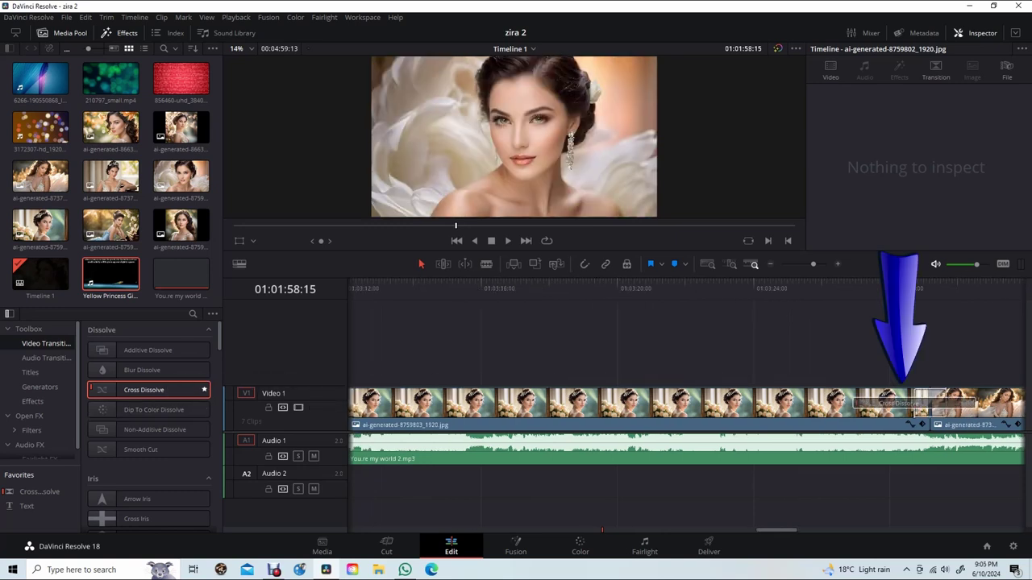
drag(915, 403, 927, 403)
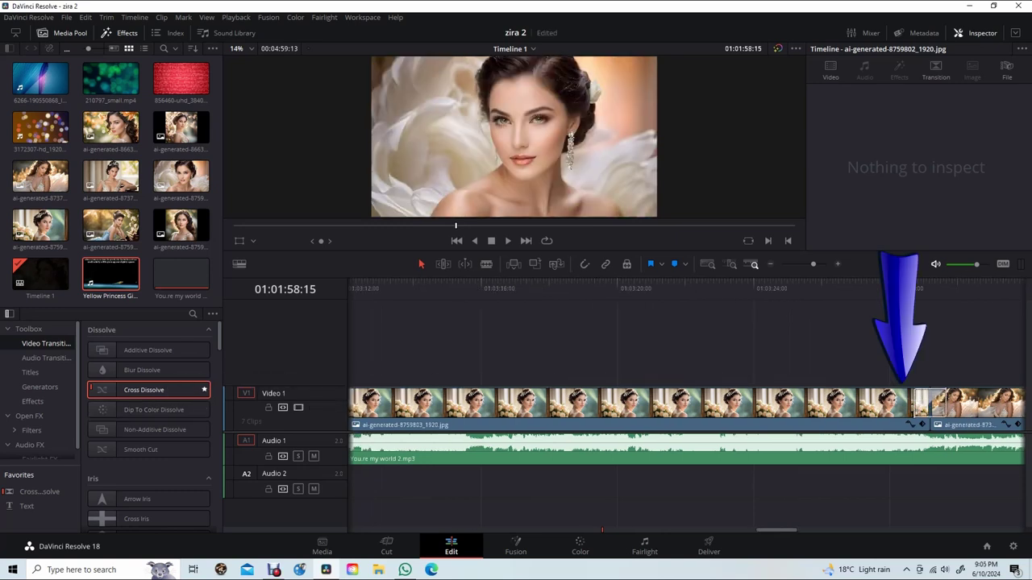
Step: Add Cross Dissolves at the following V1 cuts further along the slideshow
scroll(685, 403, right, 3)
scroll(685, 403, right, 3)
scroll(685, 403, right, 3)
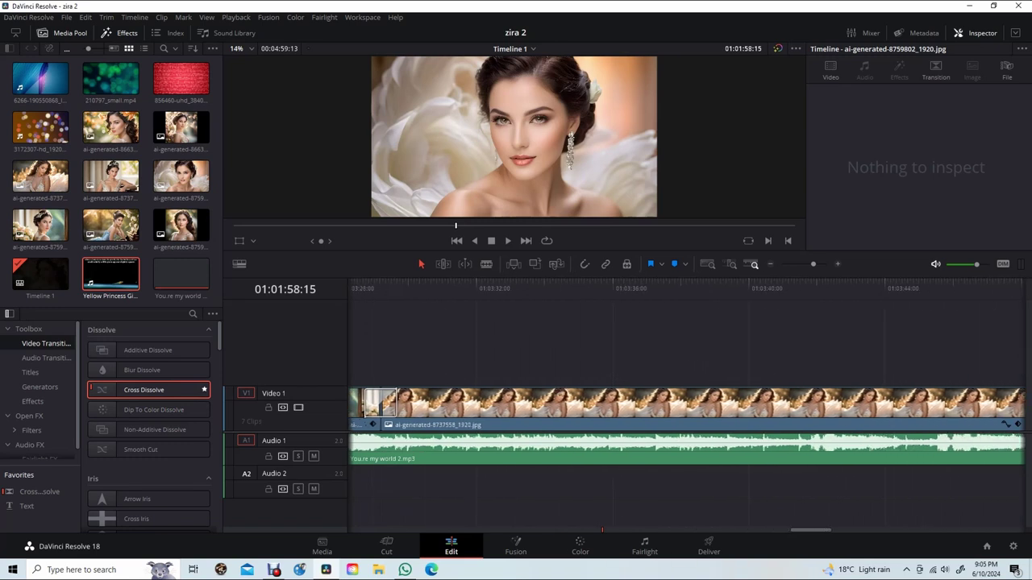
scroll(685, 403, right, 3)
scroll(685, 403, right, 3)
scroll(685, 403, right, 3)
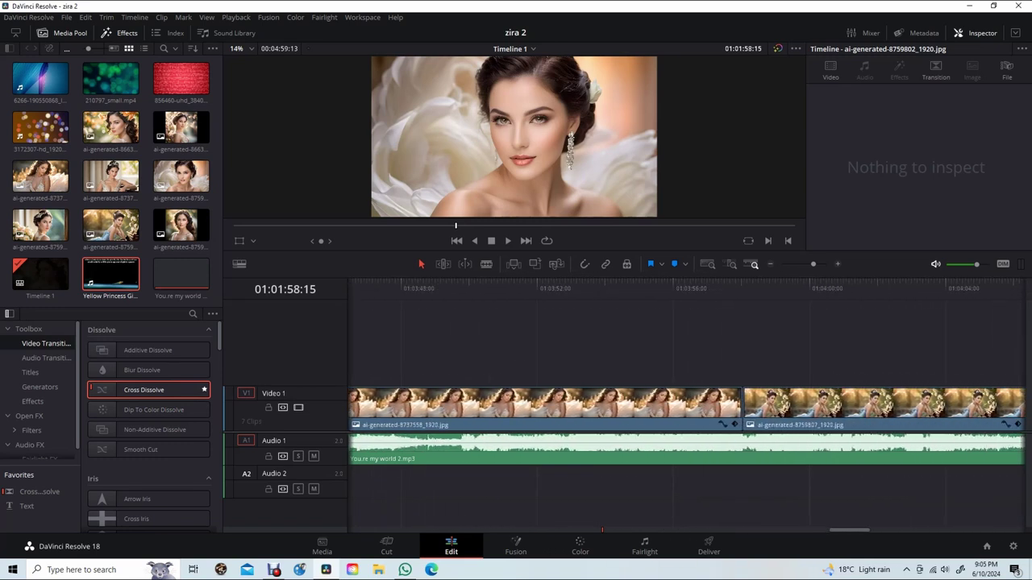
drag(144, 389, 762, 401)
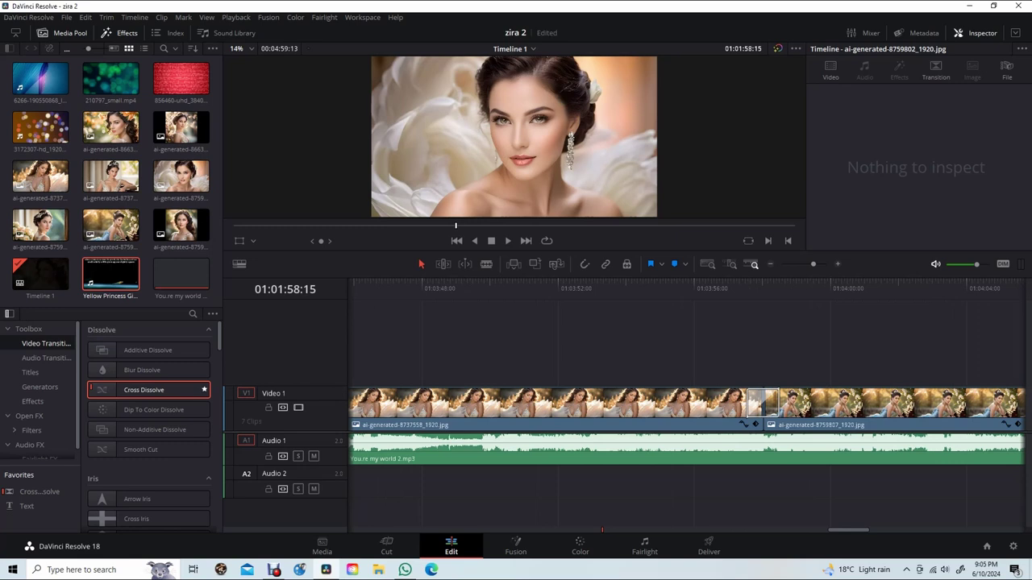
scroll(685, 403, right, 3)
scroll(686, 403, right, 2)
scroll(685, 403, right, 2)
scroll(686, 403, right, 2)
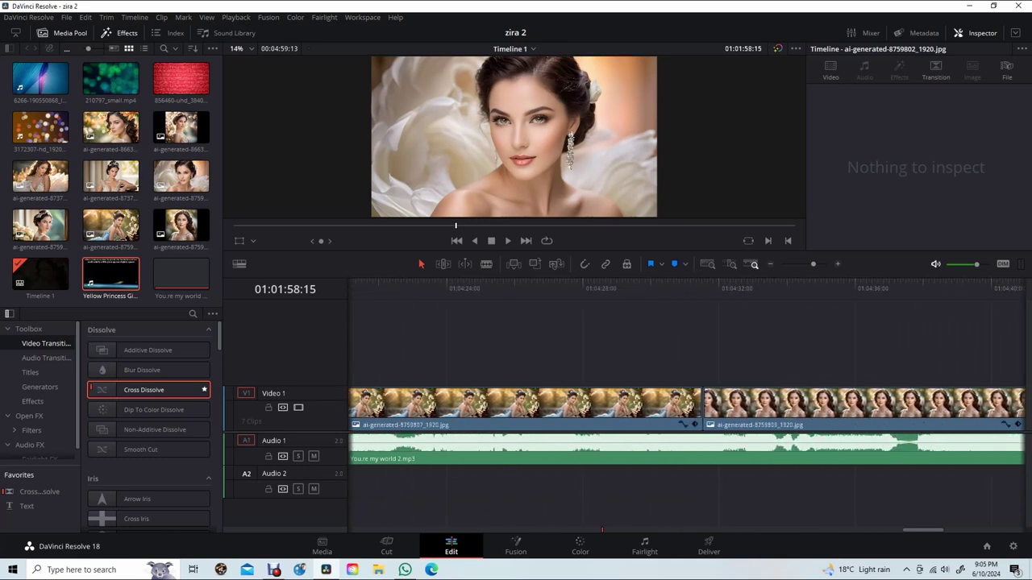
scroll(685, 404, right, 1)
drag(143, 389, 695, 402)
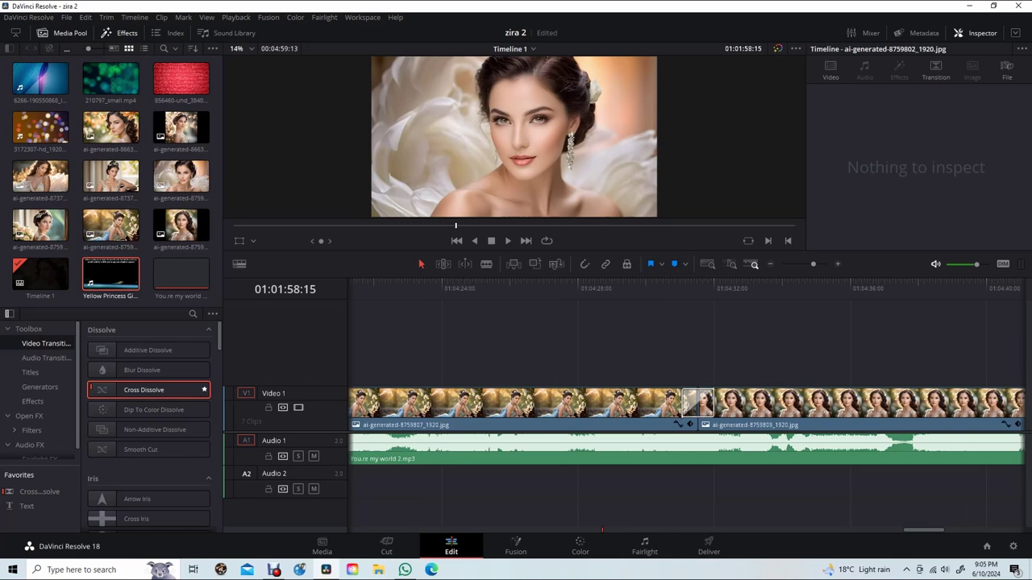
scroll(685, 404, right, 3)
scroll(685, 403, right, 4)
scroll(686, 403, right, 4)
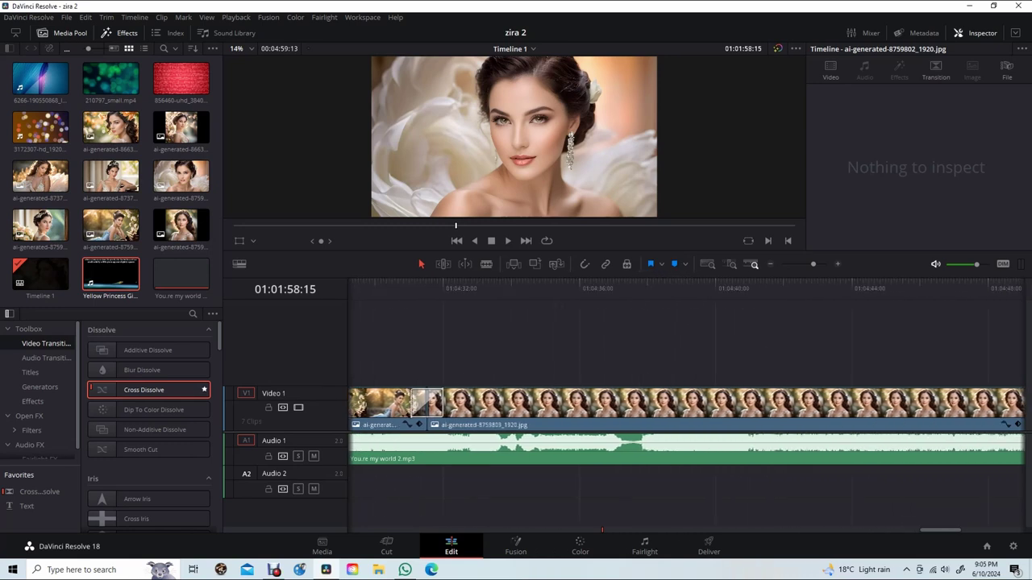
scroll(685, 403, right, 4)
scroll(685, 403, right, 4)
scroll(685, 403, right, 2)
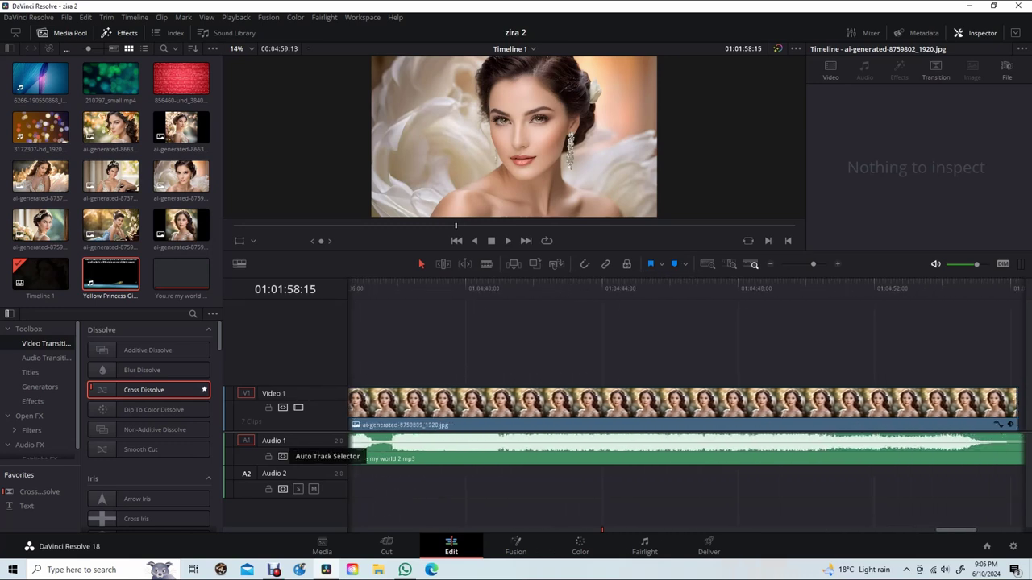
mouse_move(144, 391)
mouse_down()
mouse_move(173, 395)
mouse_move(106, 381)
mouse_up()
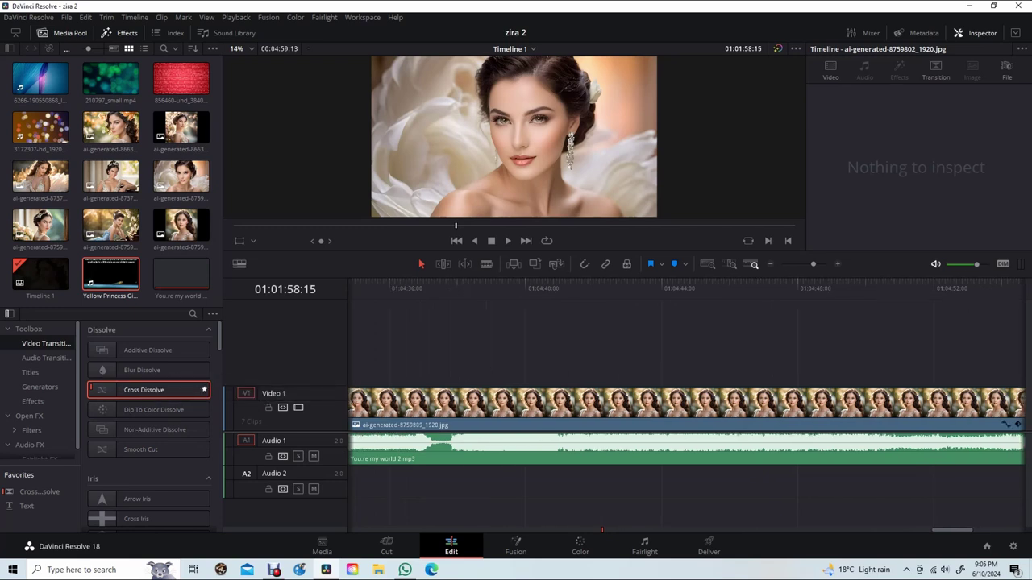
Step: Scroll the timeline back toward the beginning of the slideshow
scroll(685, 403, right, 5)
scroll(685, 403, left, 1)
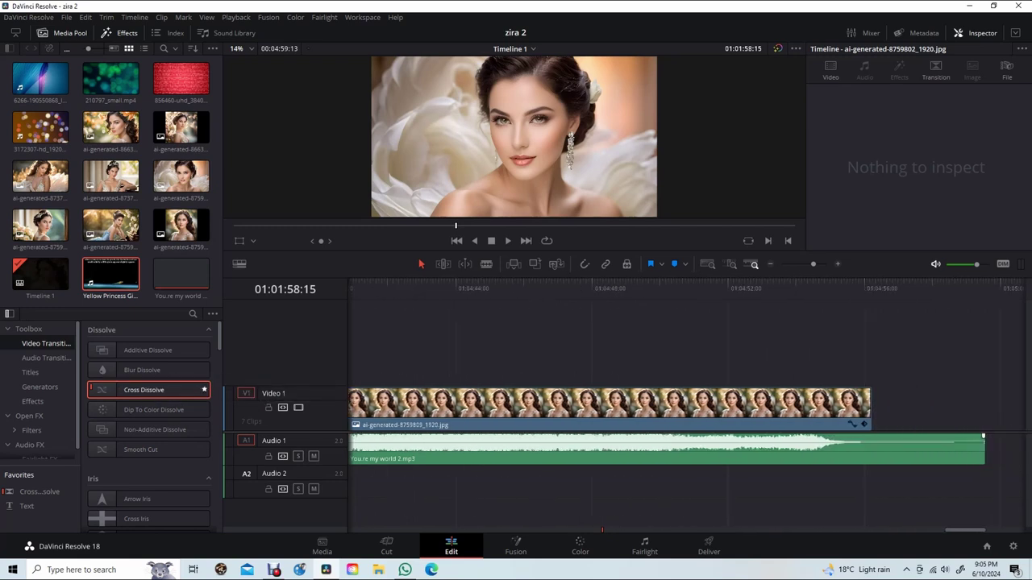
scroll(685, 403, left, 5)
scroll(686, 404, left, 5)
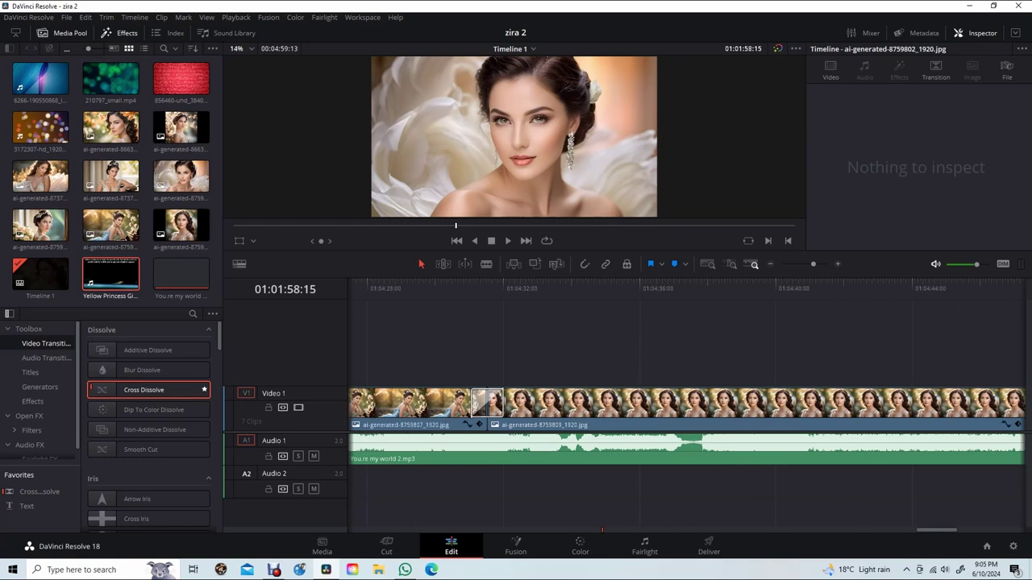
scroll(685, 404, left, 5)
scroll(685, 403, left, 2)
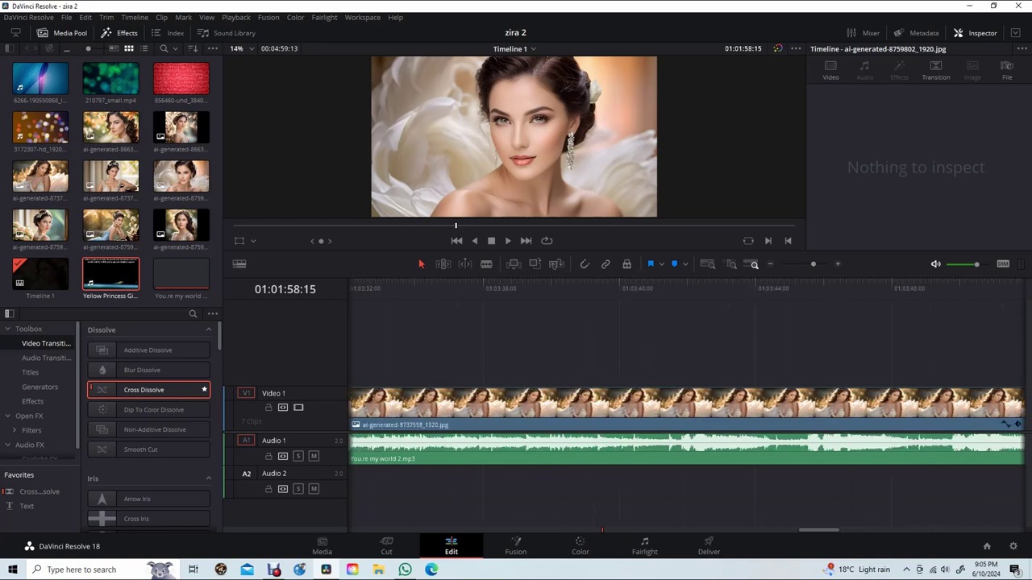
scroll(685, 404, left, 3)
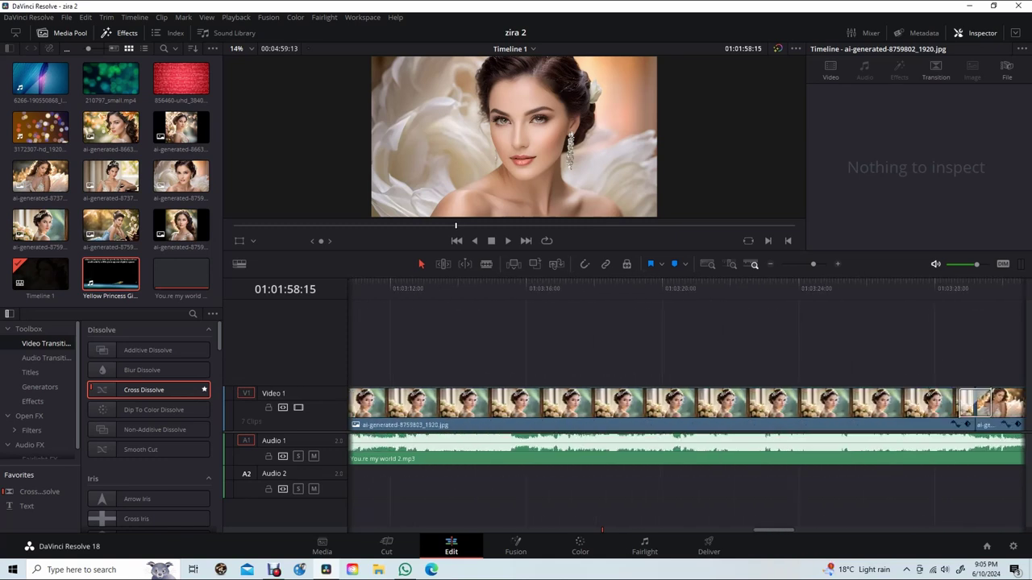
scroll(685, 403, left, 3)
scroll(686, 403, left, 3)
scroll(686, 403, left, 3)
scroll(685, 403, left, 2)
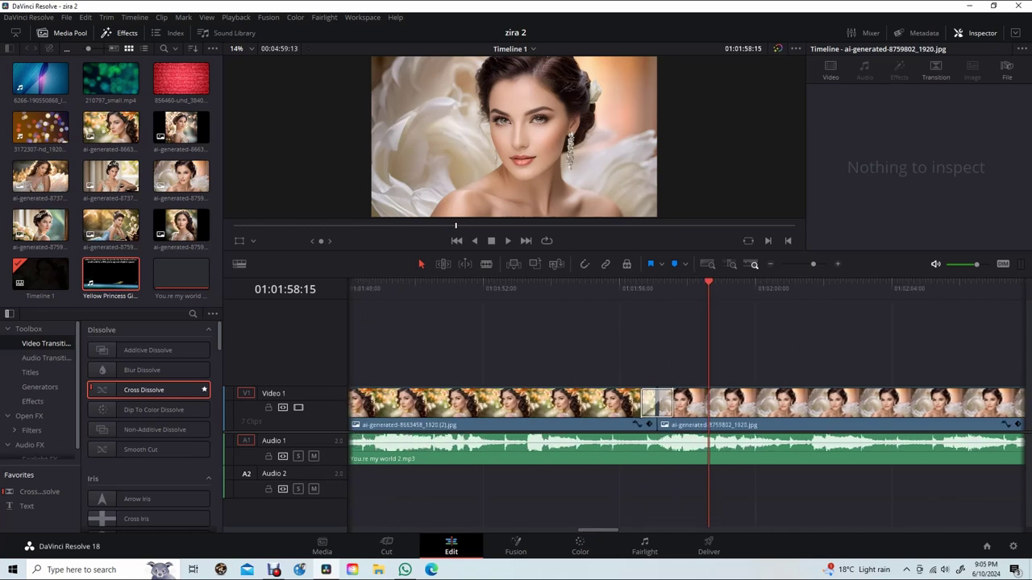
scroll(686, 403, left, 2)
scroll(685, 404, left, 2)
scroll(685, 403, left, 2)
scroll(686, 403, left, 1)
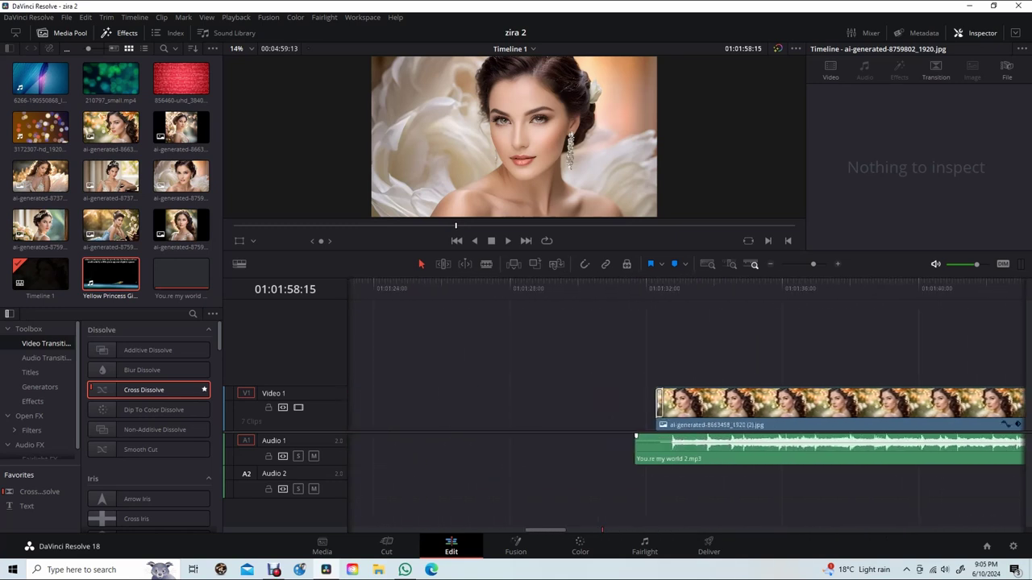
Step: Move the playhead to the first clip so the slideshow plays from the start
click(608, 284)
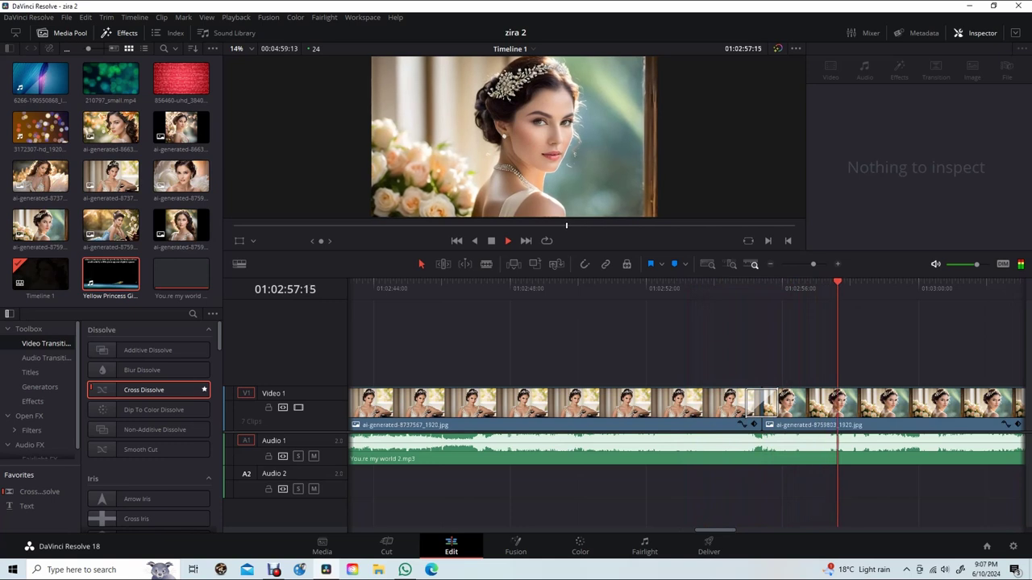
Step: Extend the selected portrait-to-portrait Cross Dissolve from 0.8 to 1.0 s and replay it
key(space)
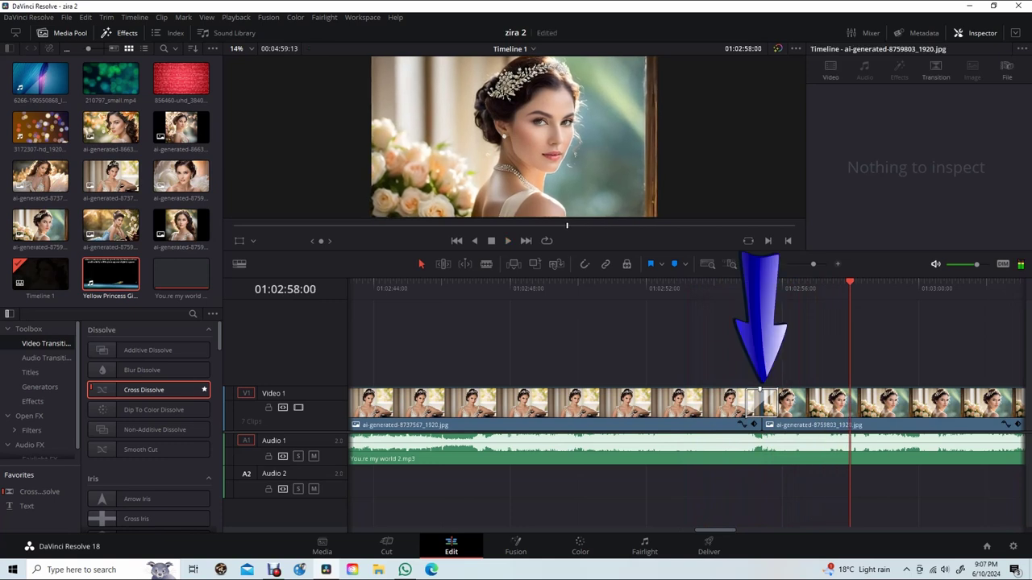
click(768, 406)
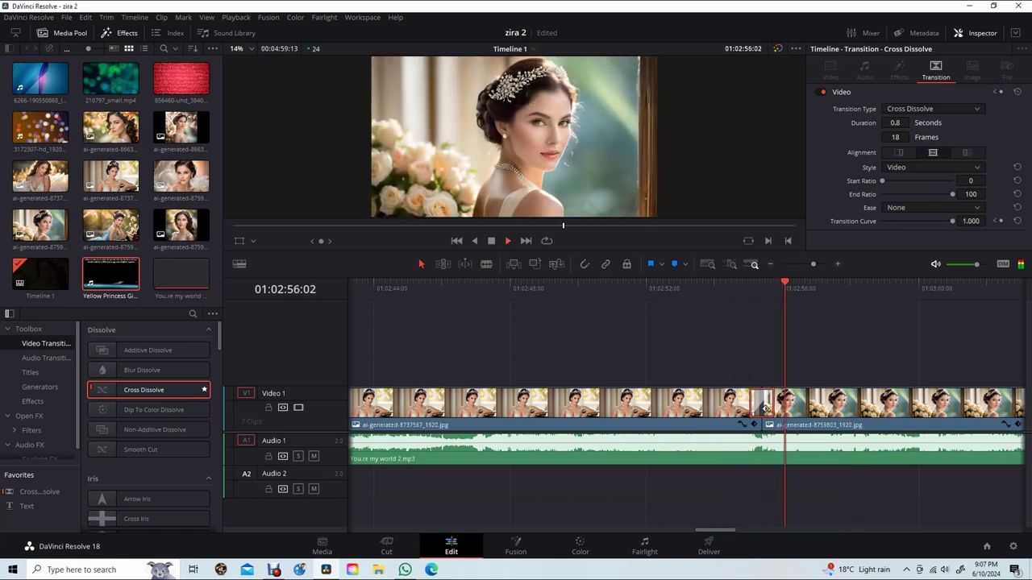
key(space)
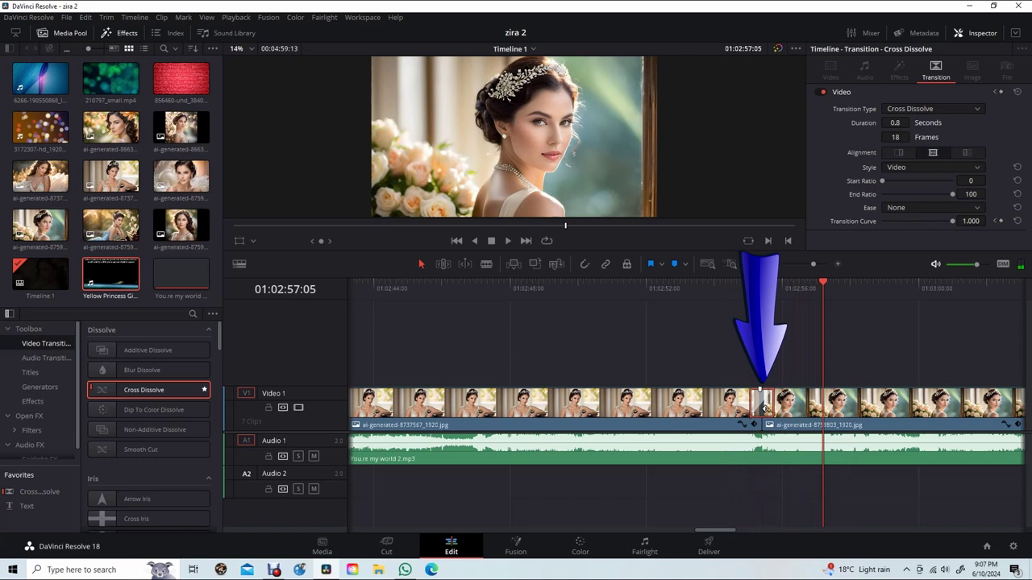
drag(762, 408, 762, 408)
key(slash)
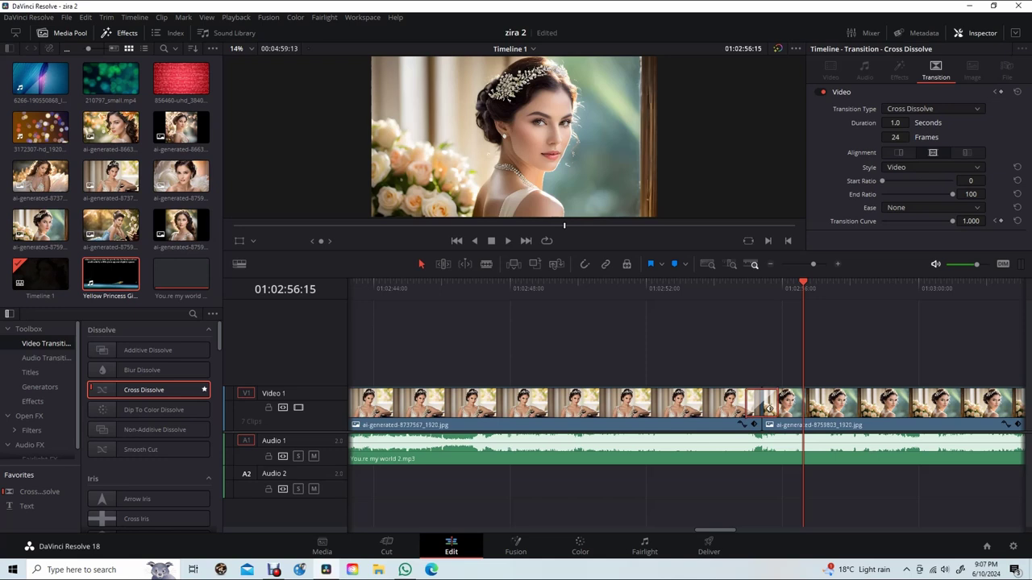
key(slash)
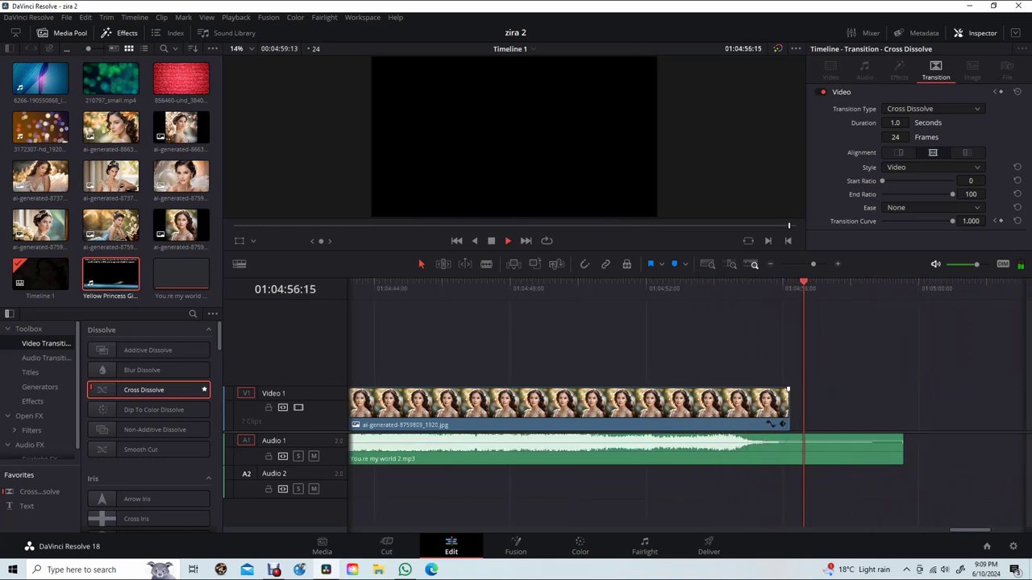
Step: Put a Cross Dissolve on the last V1 clip's out point so the slideshow fades to black
drag(159, 390, 772, 401)
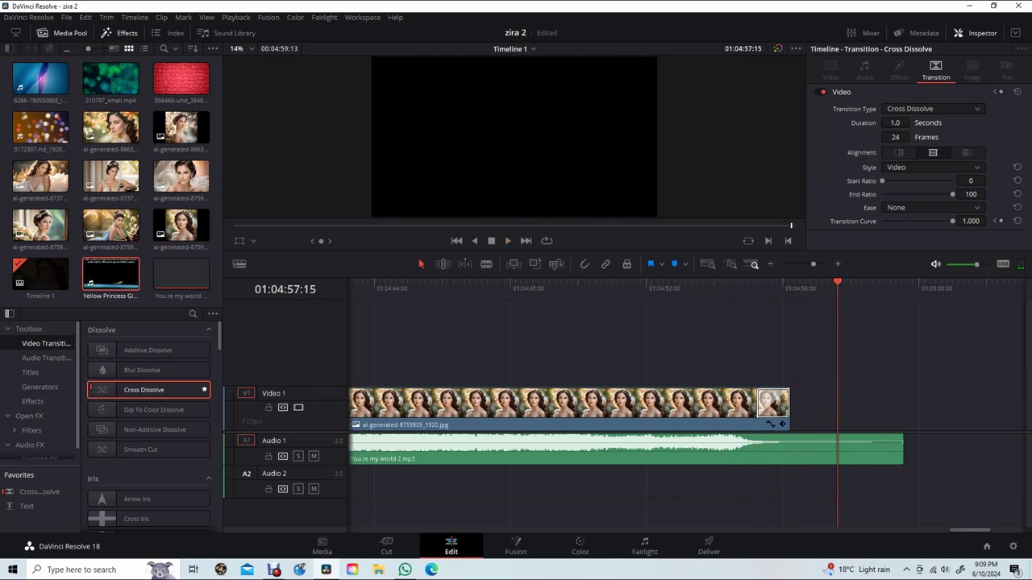
scroll(685, 403, left, 5)
scroll(685, 403, left, 5)
scroll(685, 403, left, 5)
scroll(685, 403, left, 5)
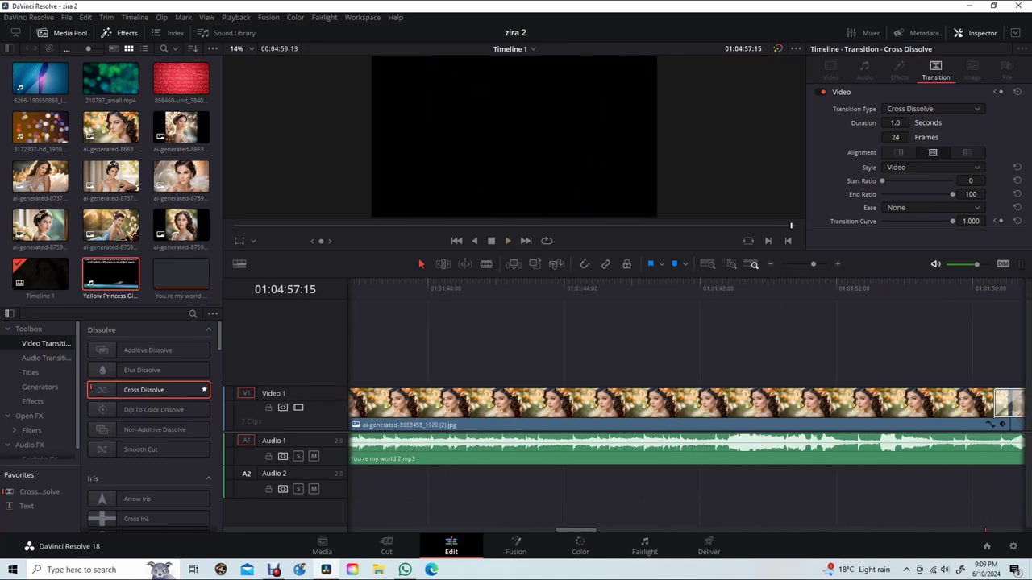
scroll(686, 404, left, 8)
scroll(685, 403, right, 2)
scroll(685, 403, right, 2)
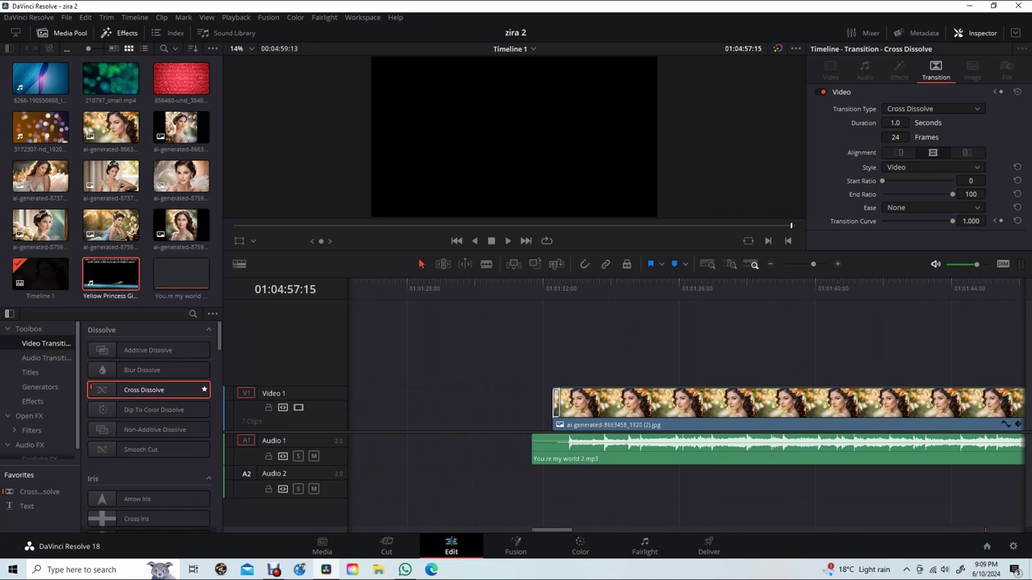
Step: Place a Text title on Video 2 above the portrait clip and preview it over the image
click(30, 373)
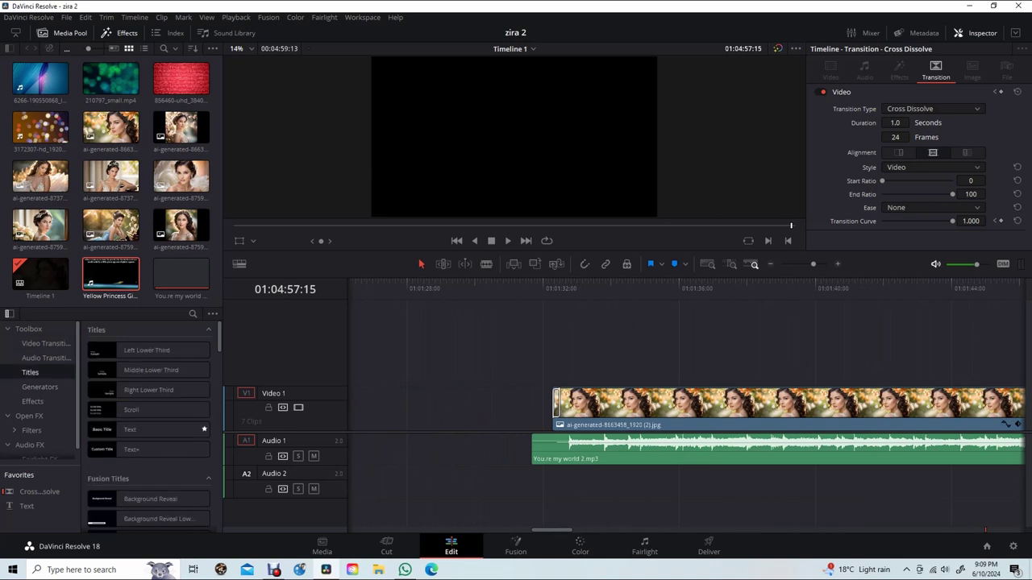
drag(145, 429, 629, 362)
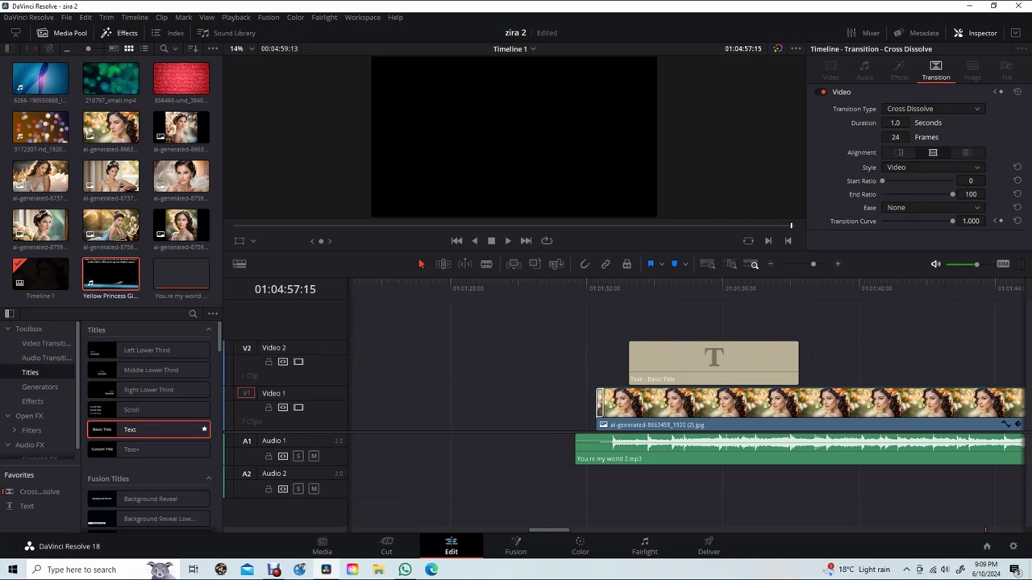
scroll(726, 371, right, 3)
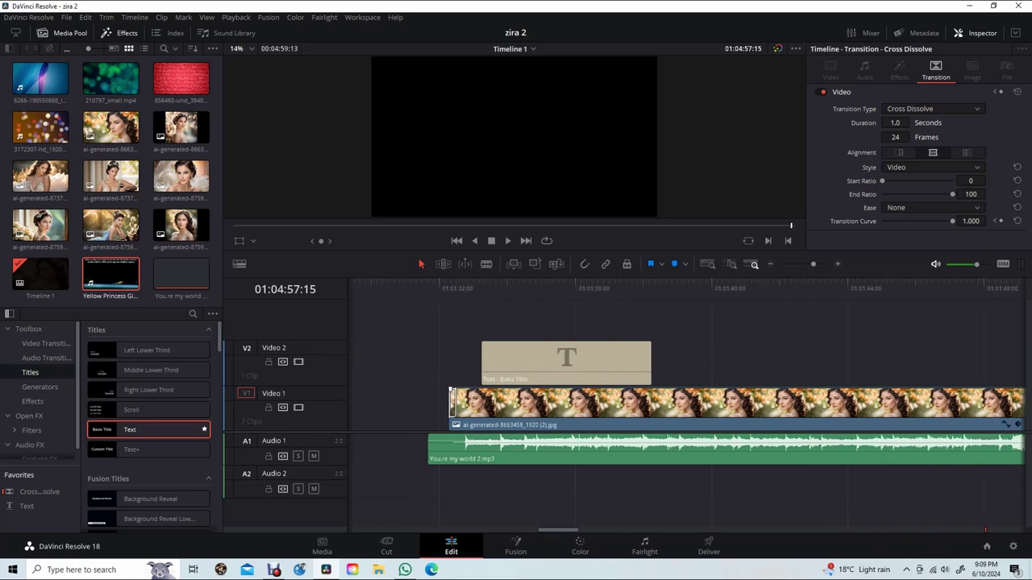
drag(592, 366, 571, 367)
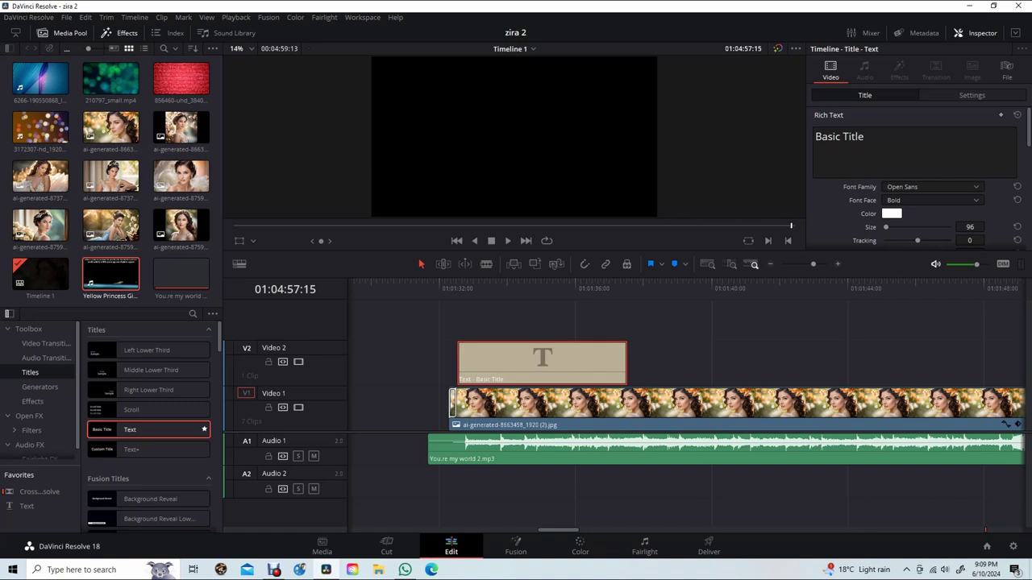
click(525, 282)
text(Nad)
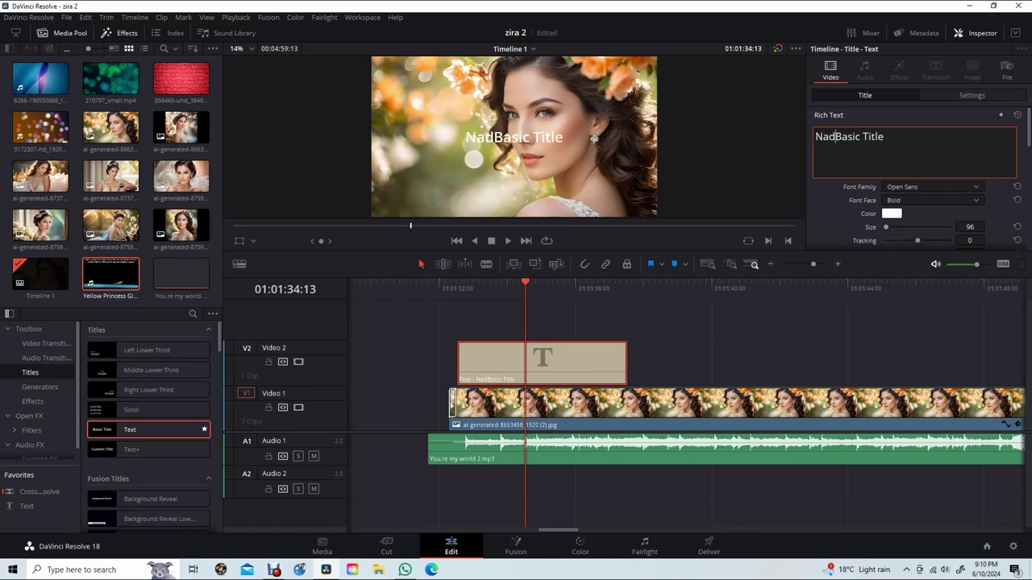
Step: Replace the 'Basic Title' placeholder with the words 'Nada Posible Music' and preview it
text(a Posi)
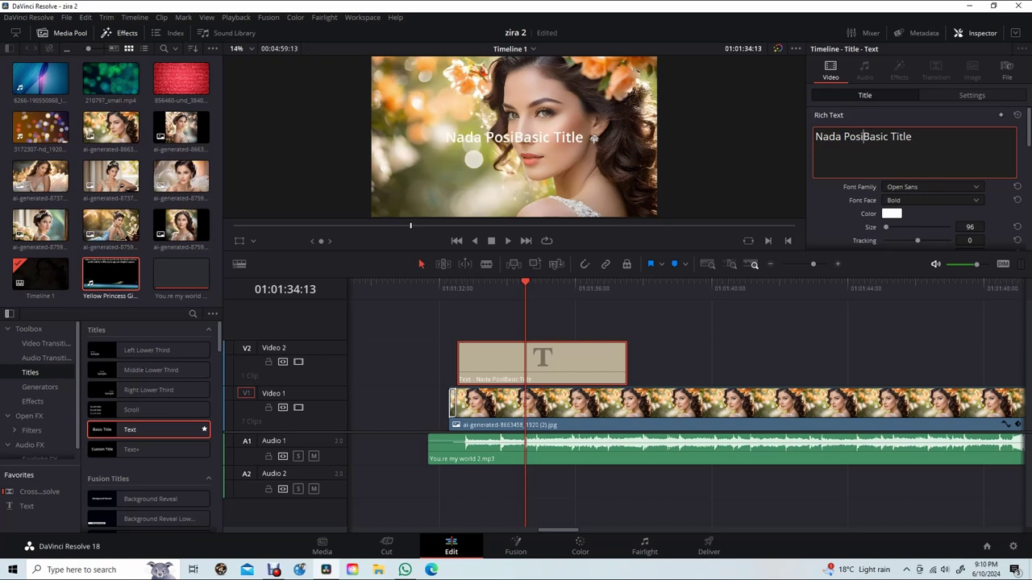
text(ble)
key(Delete)
key(Delete)
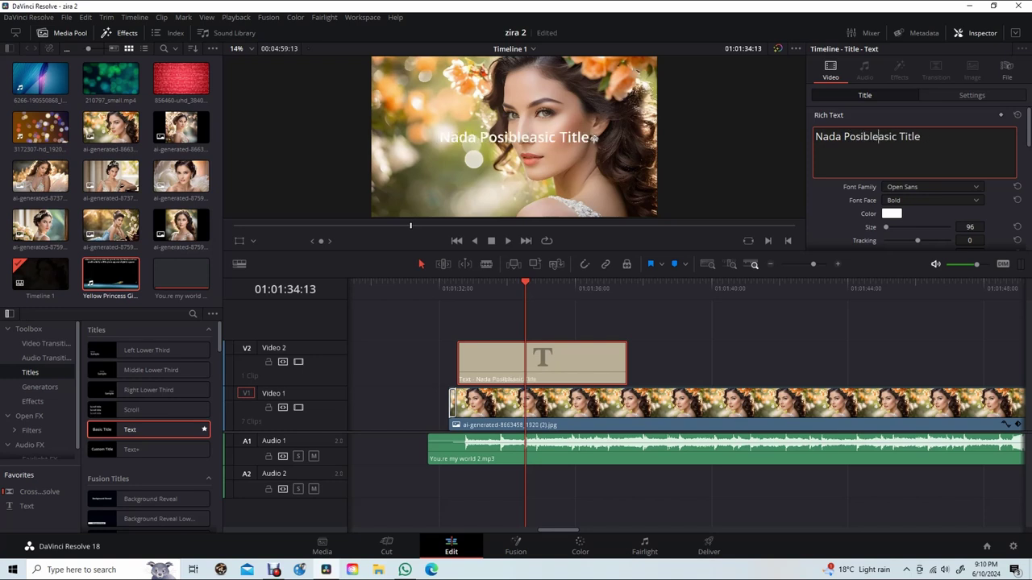
key(Delete)
key(Delete)
key(Delete)
key(Delete)
key(Delete)
key(Delete)
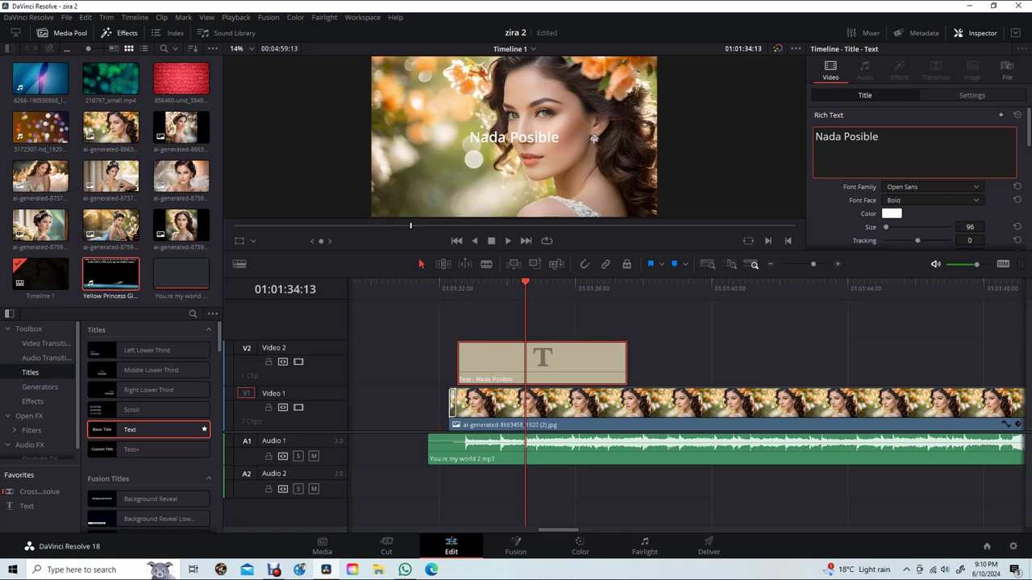
scroll(916, 178, down, 1)
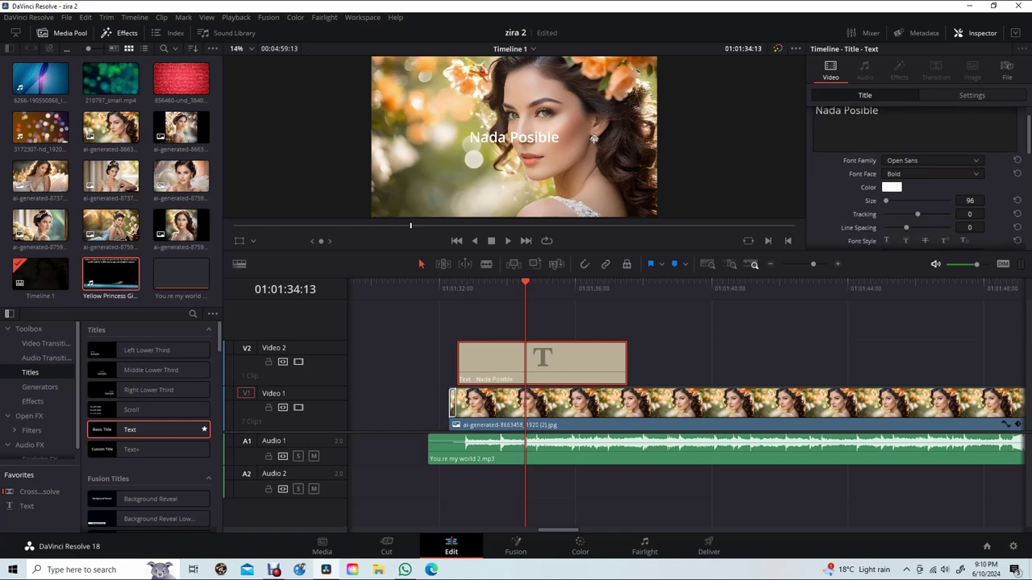
key(slash)
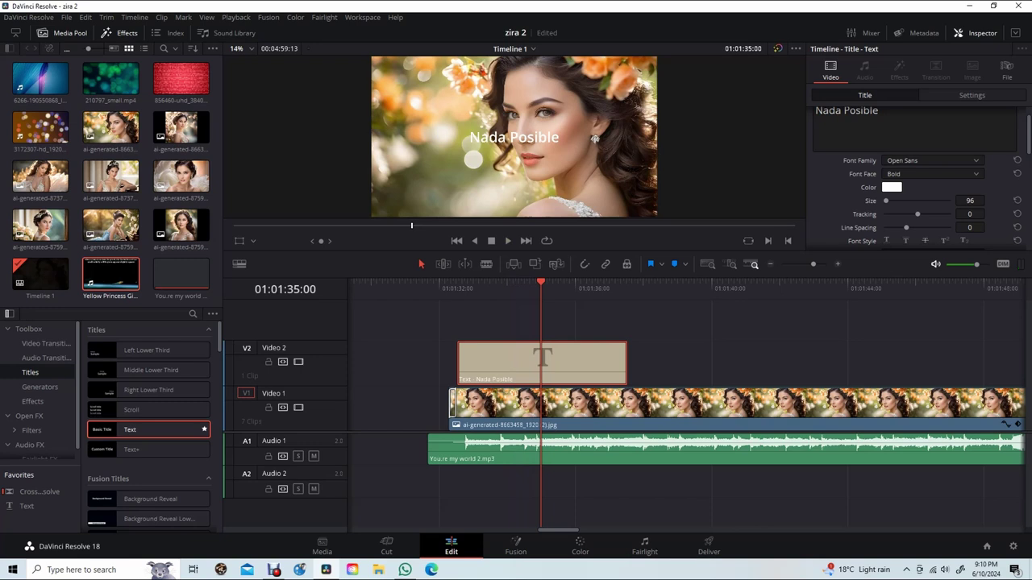
scroll(917, 177, down, 2)
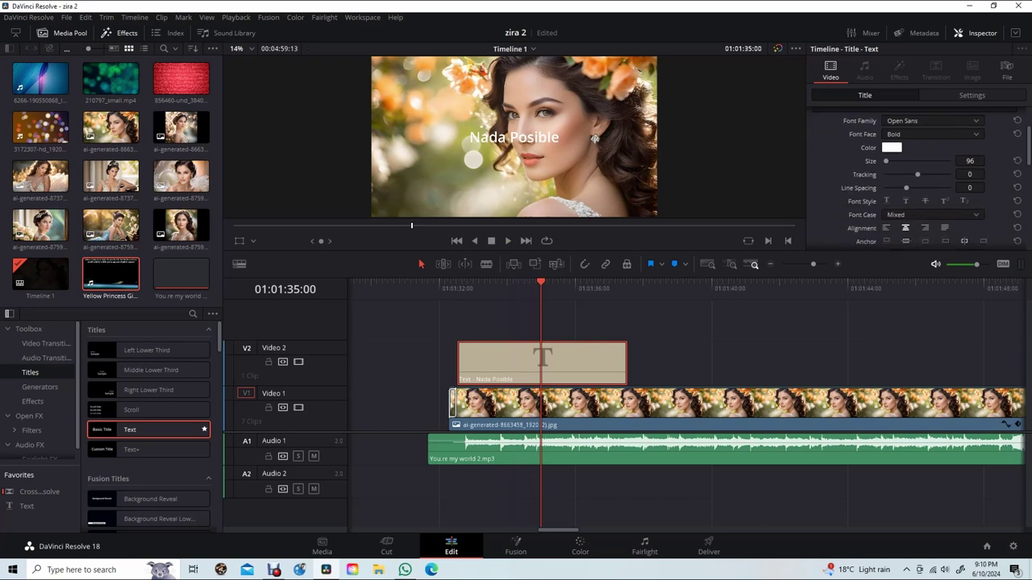
scroll(917, 177, up, 3)
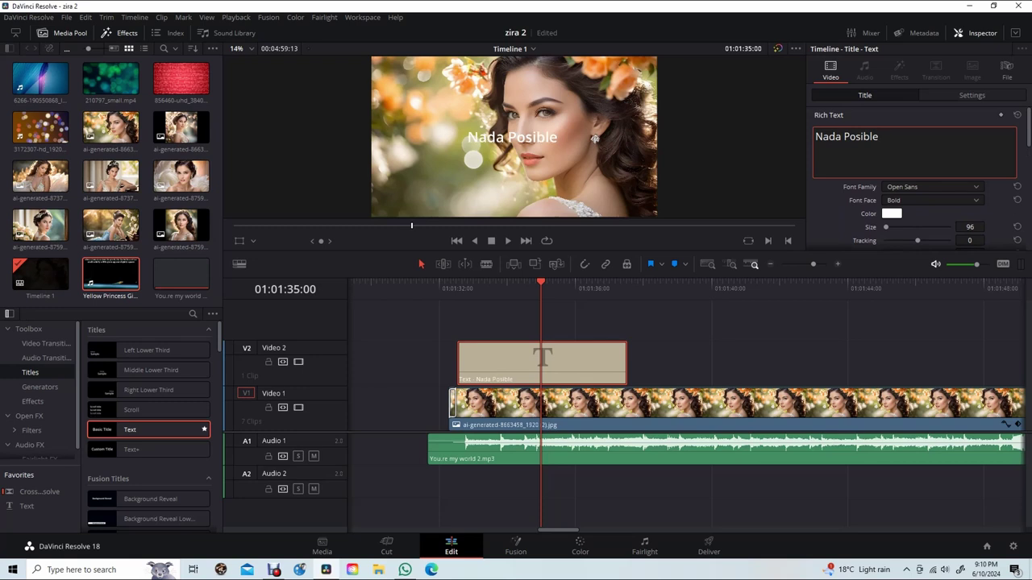
text( Music)
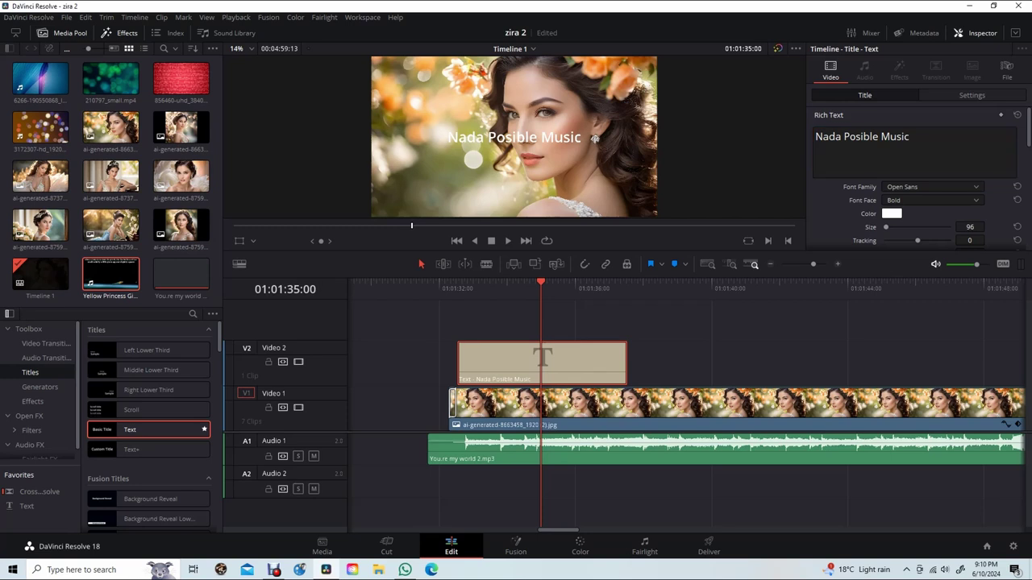
scroll(915, 186, down, 2)
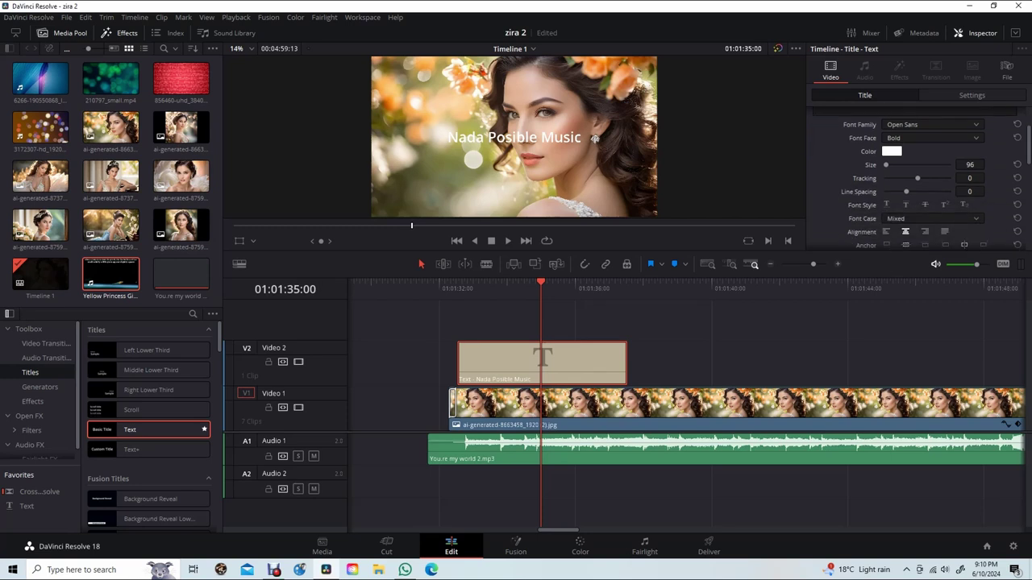
Step: Set the title position to Y 333 and X 1073, saving the project along the way
scroll(891, 184, down, 1)
scroll(890, 184, down, 3)
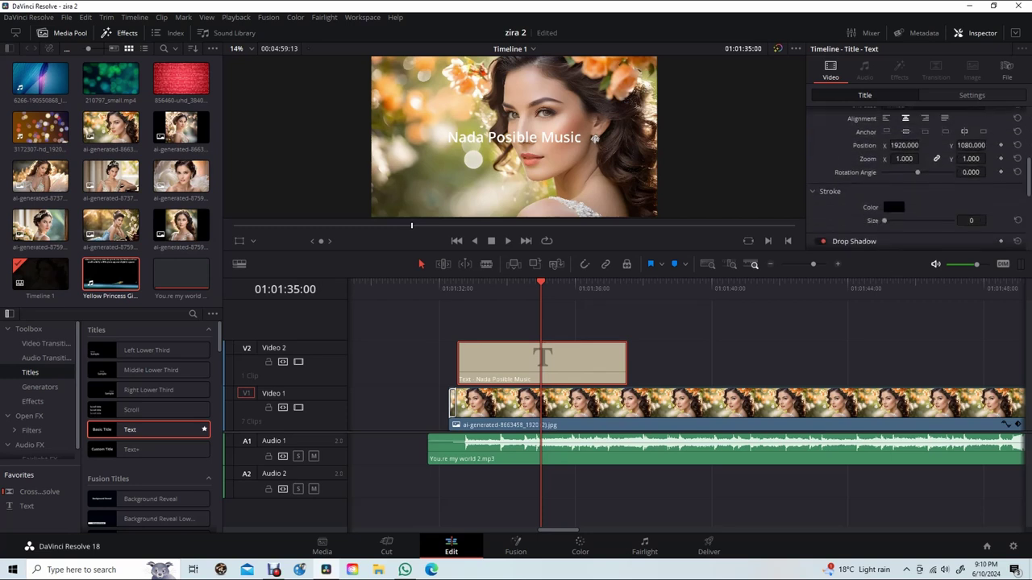
mouse_move(971, 145)
mouse_down()
mouse_move(927, 146)
mouse_move(959, 145)
mouse_up()
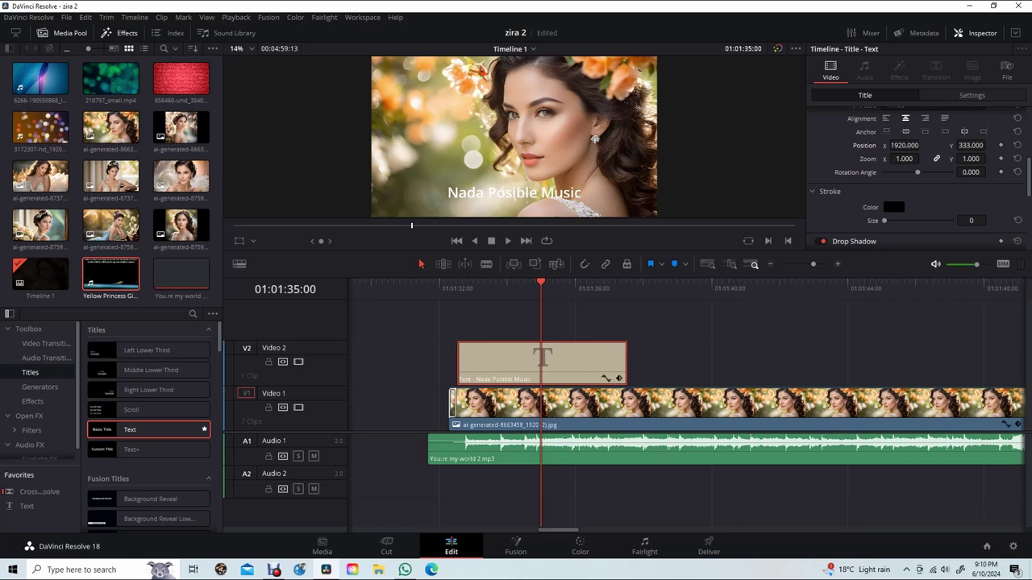
key(ctrl+s)
drag(904, 145, 929, 145)
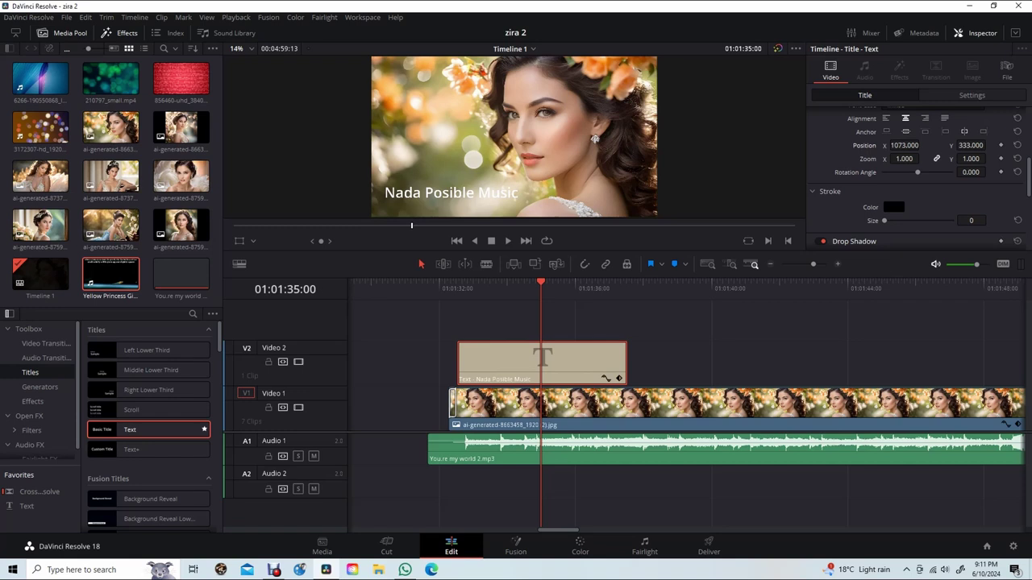
scroll(891, 184, up, 5)
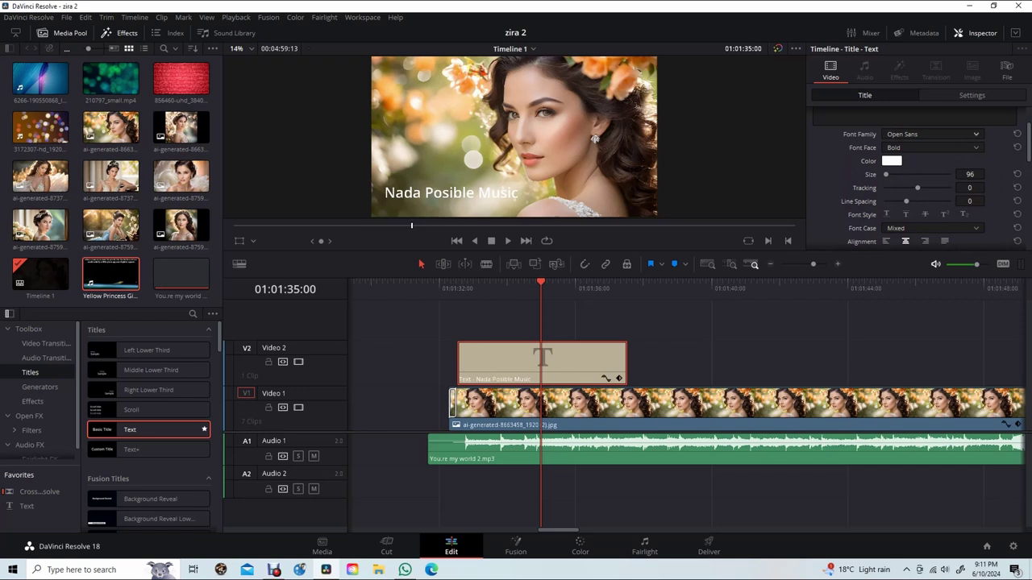
Step: Choose NSimSun from the title's Font Family list
click(931, 134)
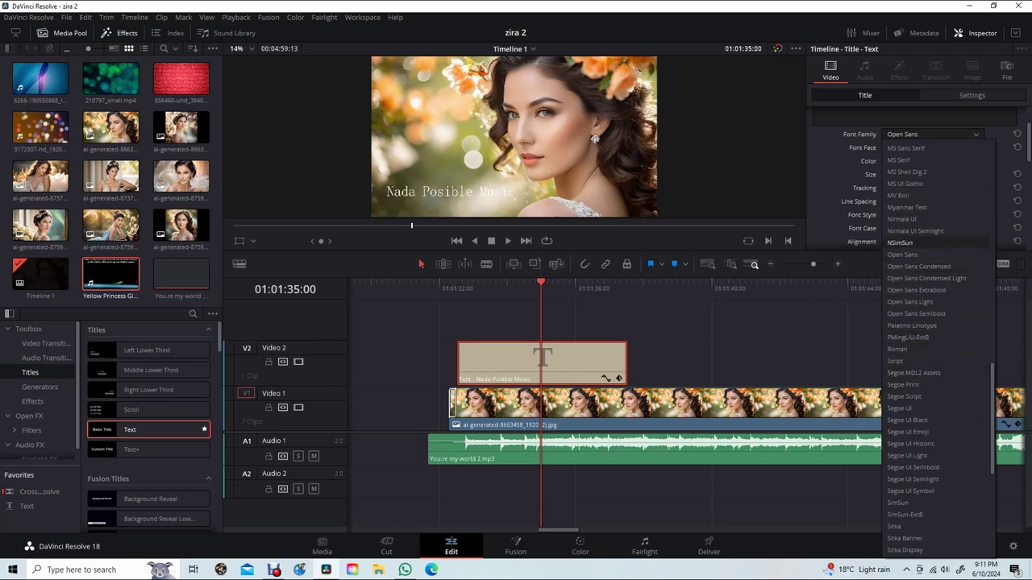
click(900, 243)
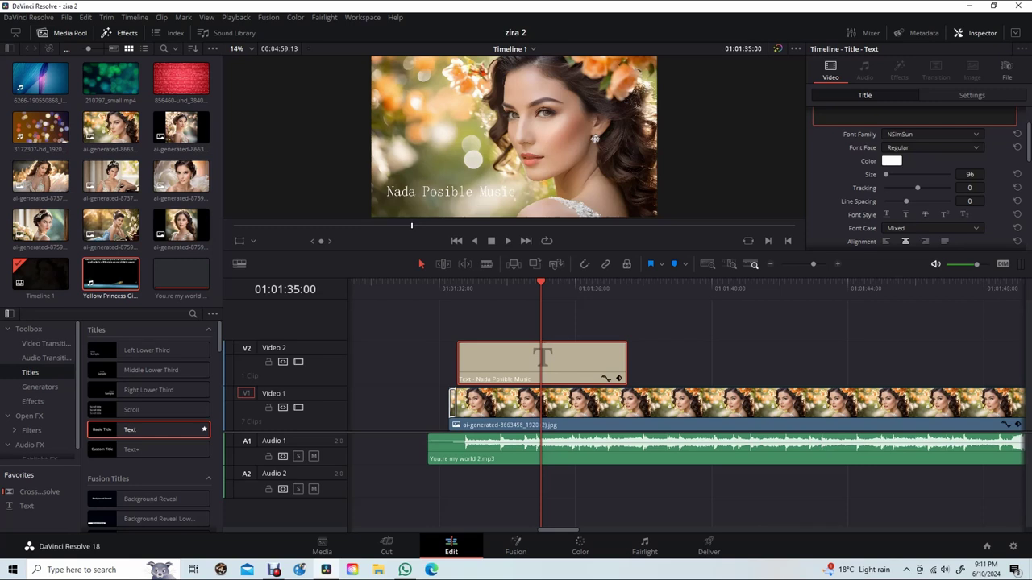
scroll(915, 177, up, 1)
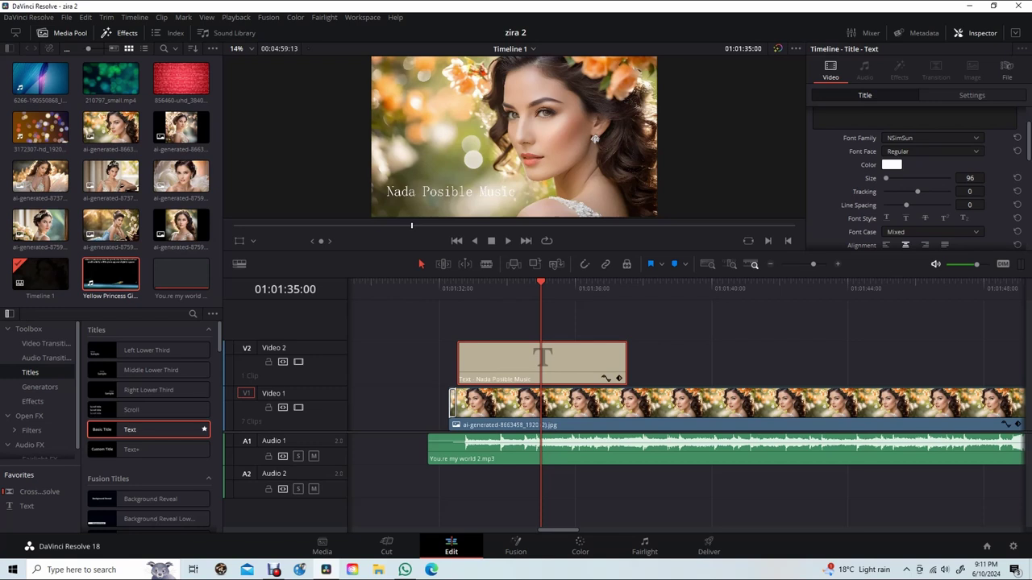
Step: Try purple, yellow, pink and lavender on the title text, then settle on white #ffffff
click(891, 165)
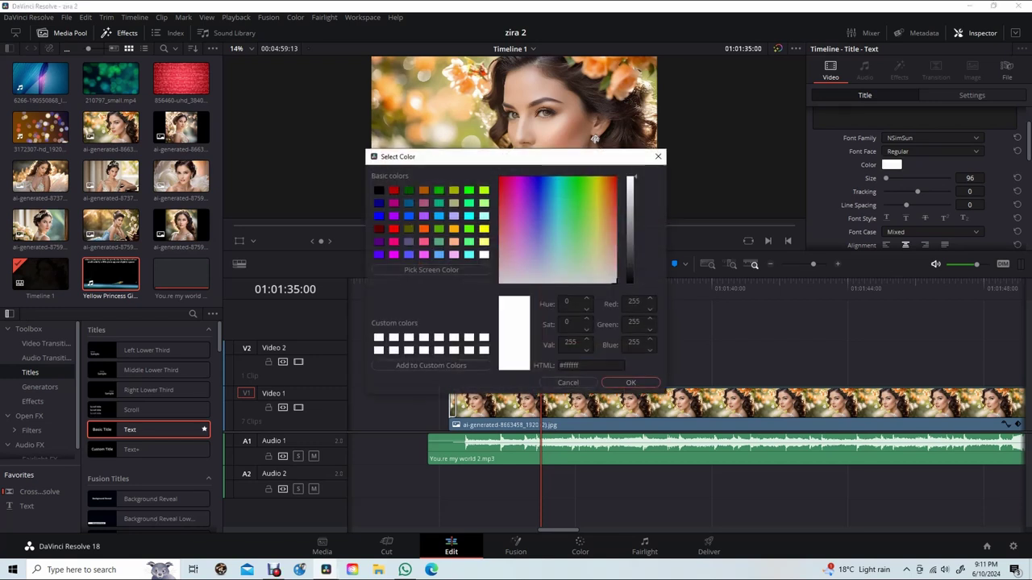
drag(611, 157, 613, 242)
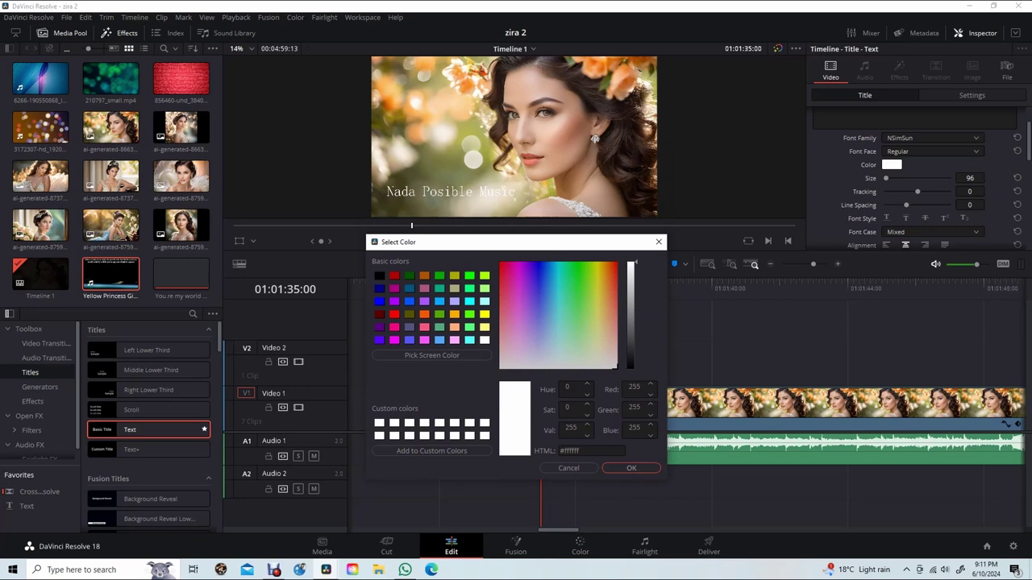
click(528, 297)
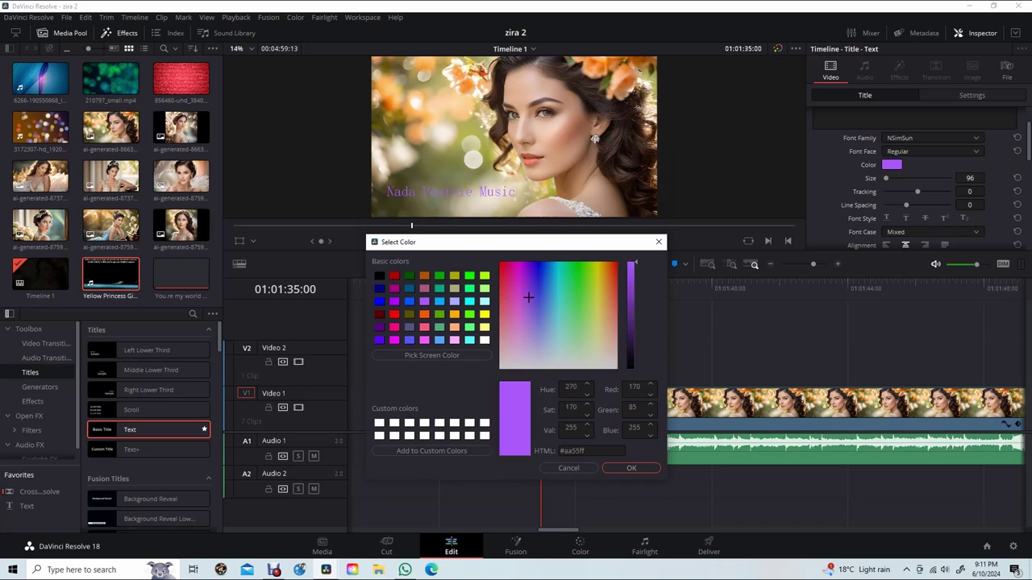
click(526, 263)
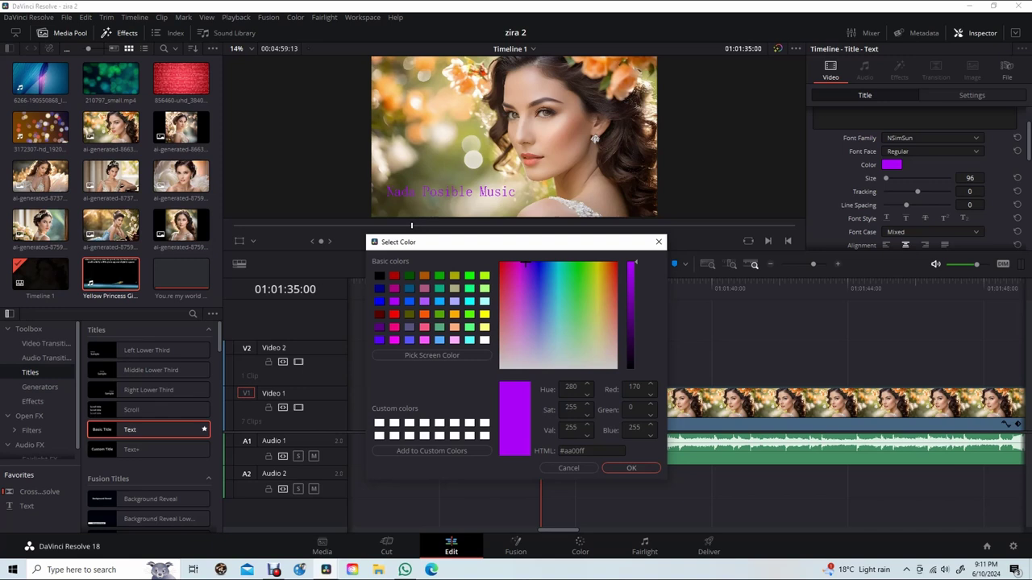
click(598, 263)
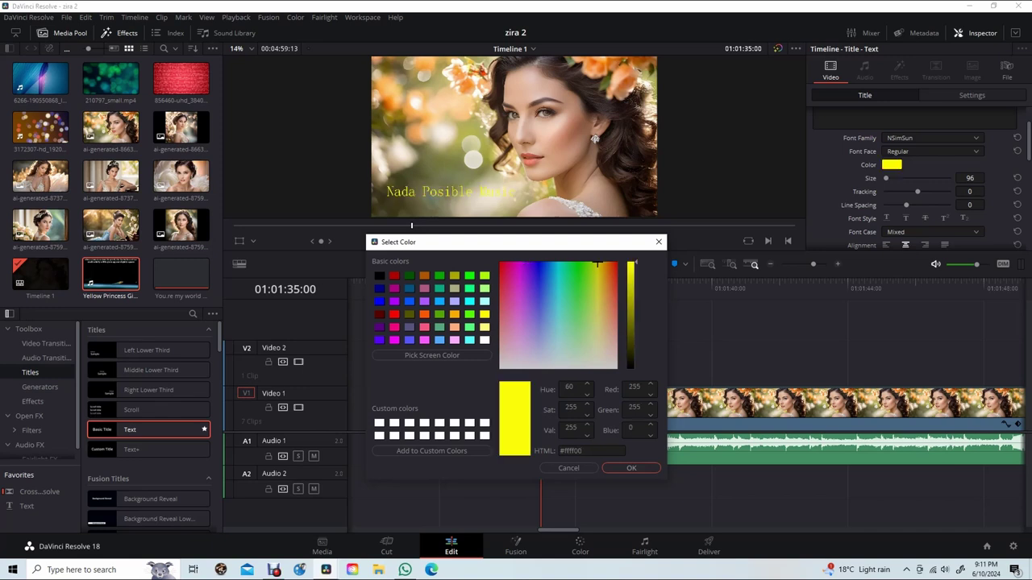
click(597, 315)
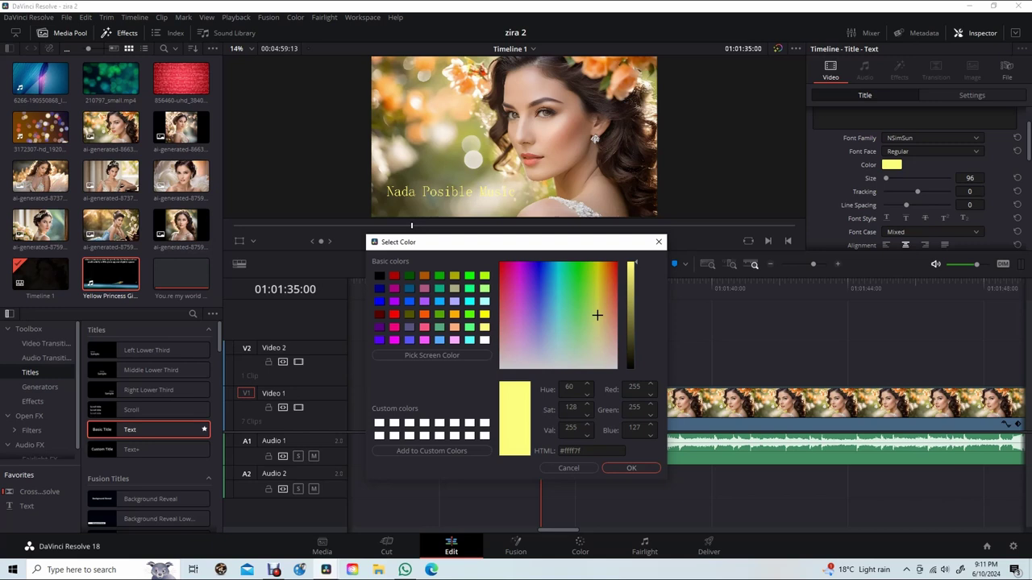
click(519, 332)
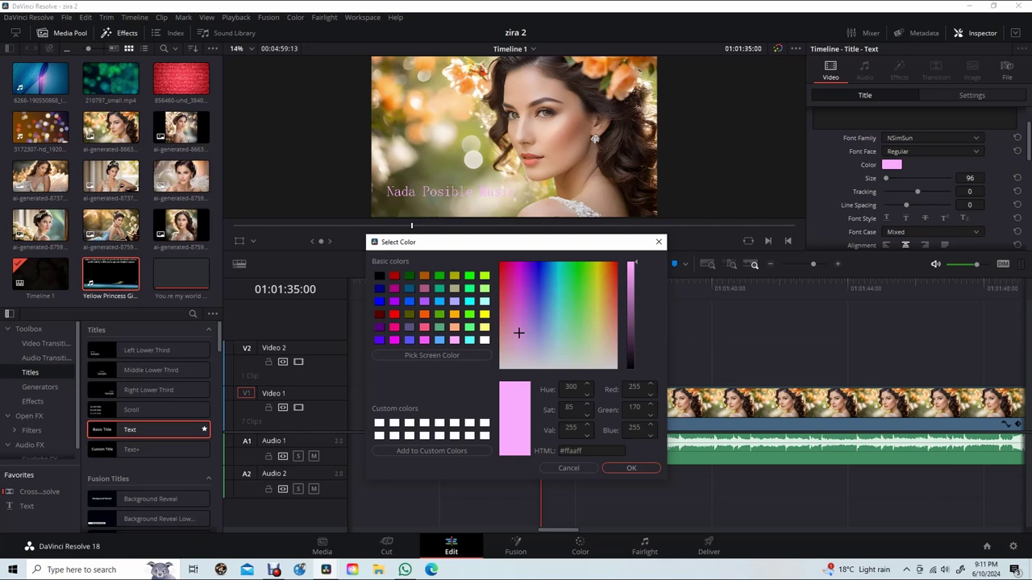
click(538, 333)
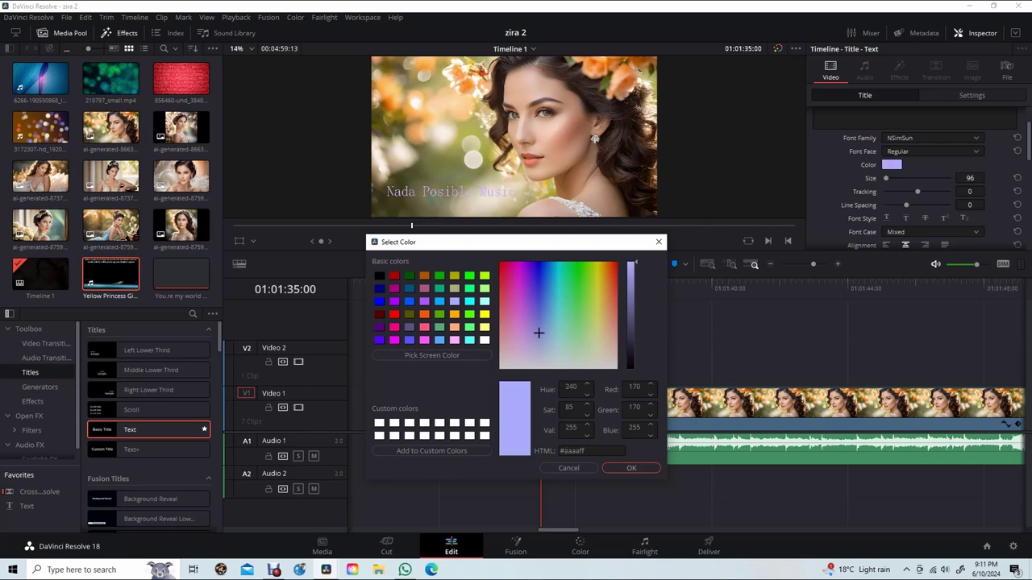
click(598, 263)
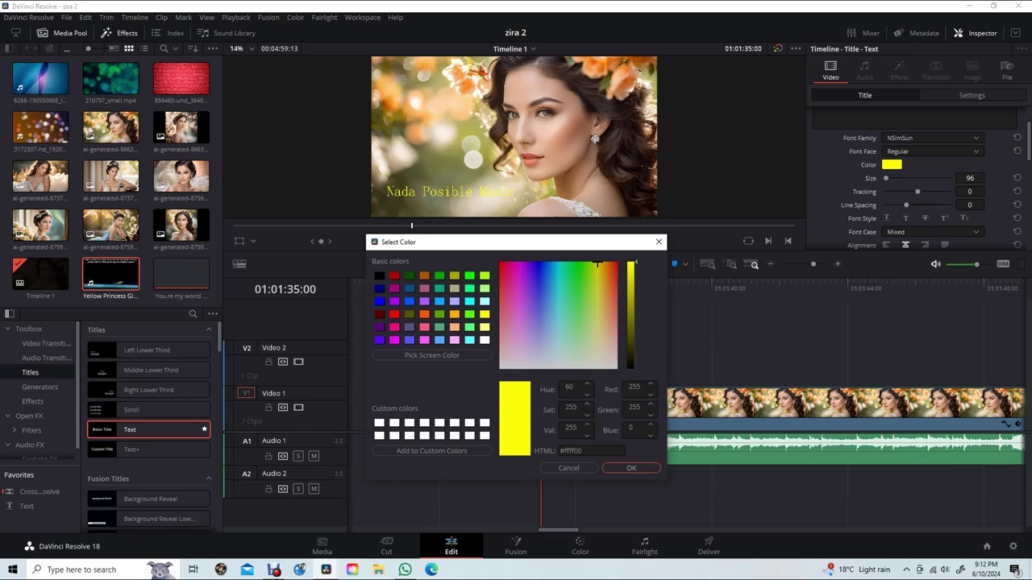
drag(597, 264, 616, 366)
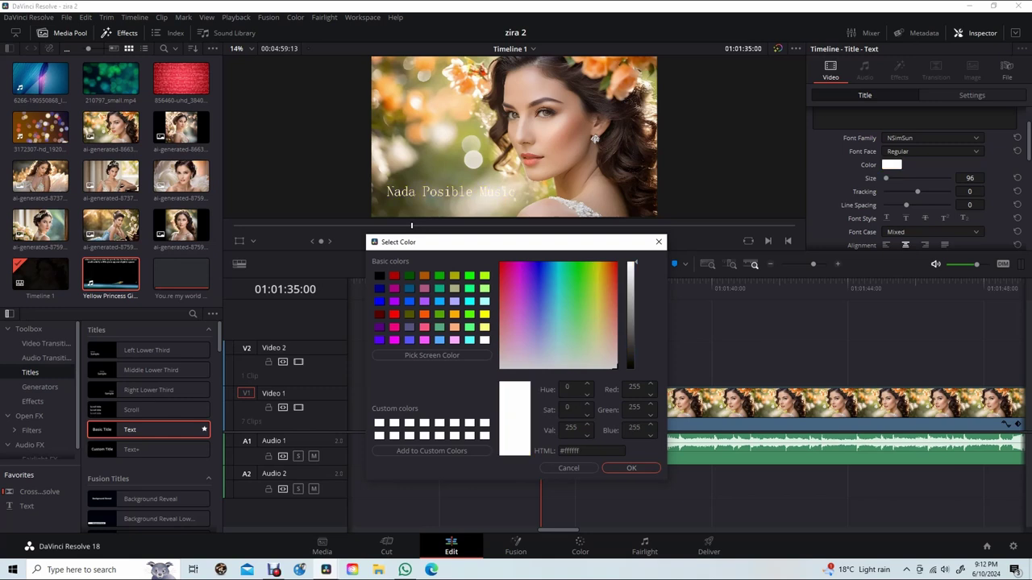
click(658, 242)
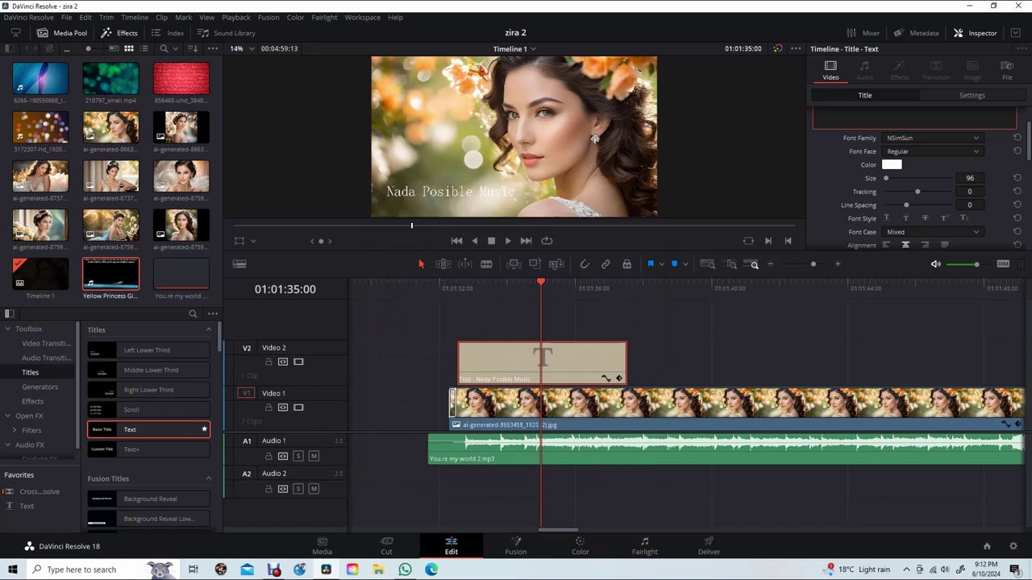
click(438, 284)
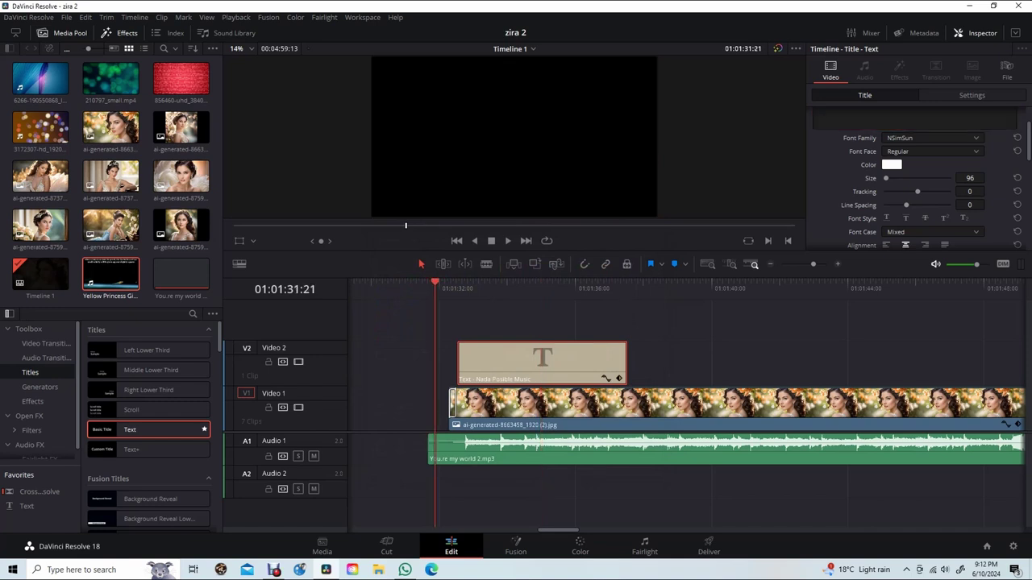
key(space)
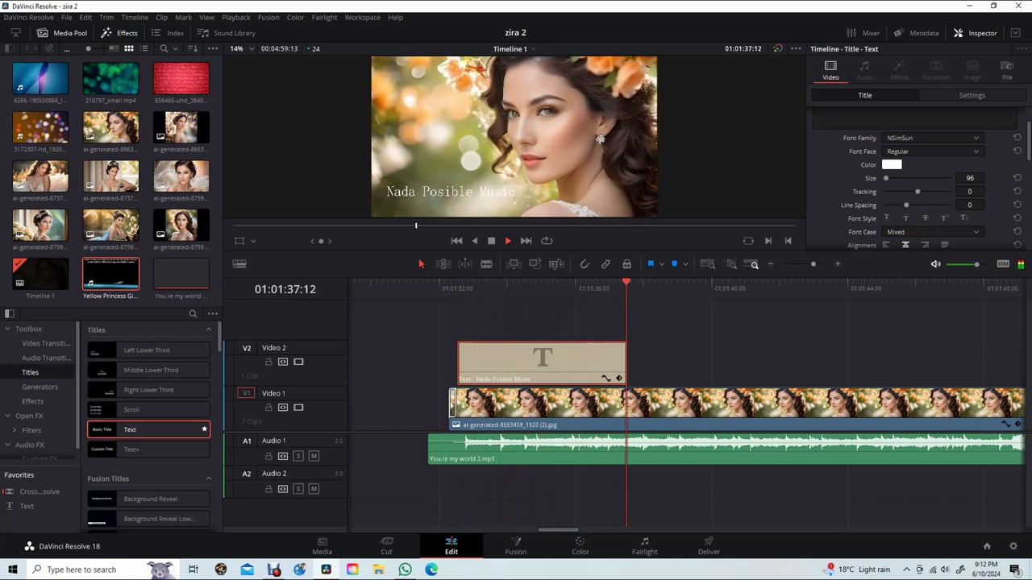
key(space)
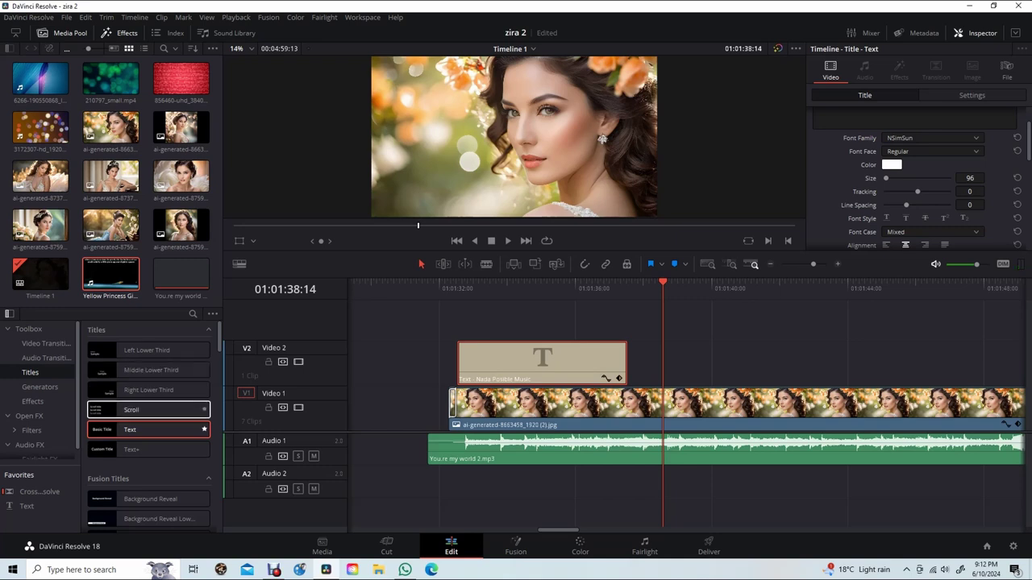
Step: Place a second Text title on V2 after the first one and set its font to NSimSun
mouse_move(146, 430)
mouse_down()
mouse_move(580, 343)
mouse_move(681, 340)
mouse_up()
click(743, 288)
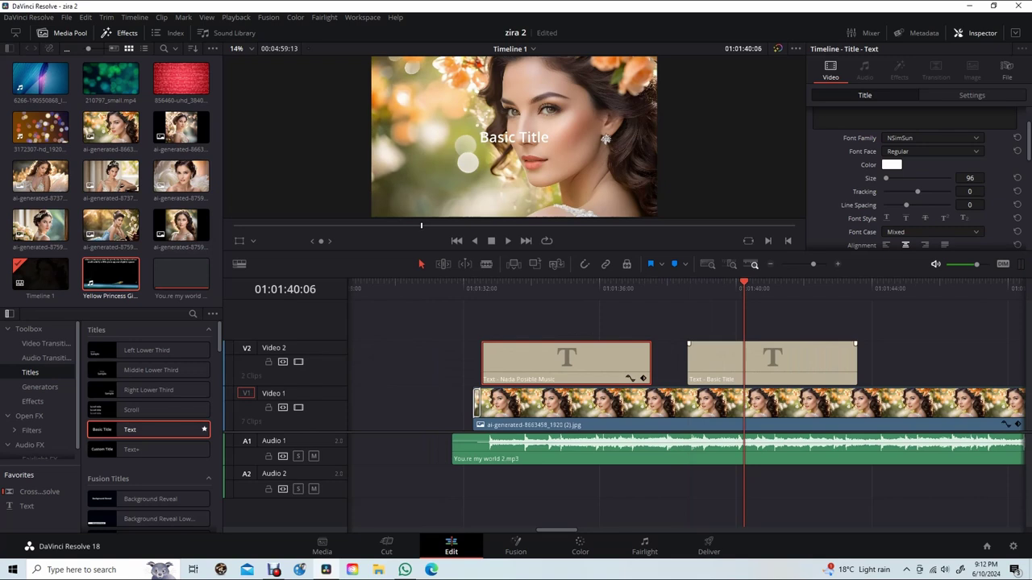
click(743, 359)
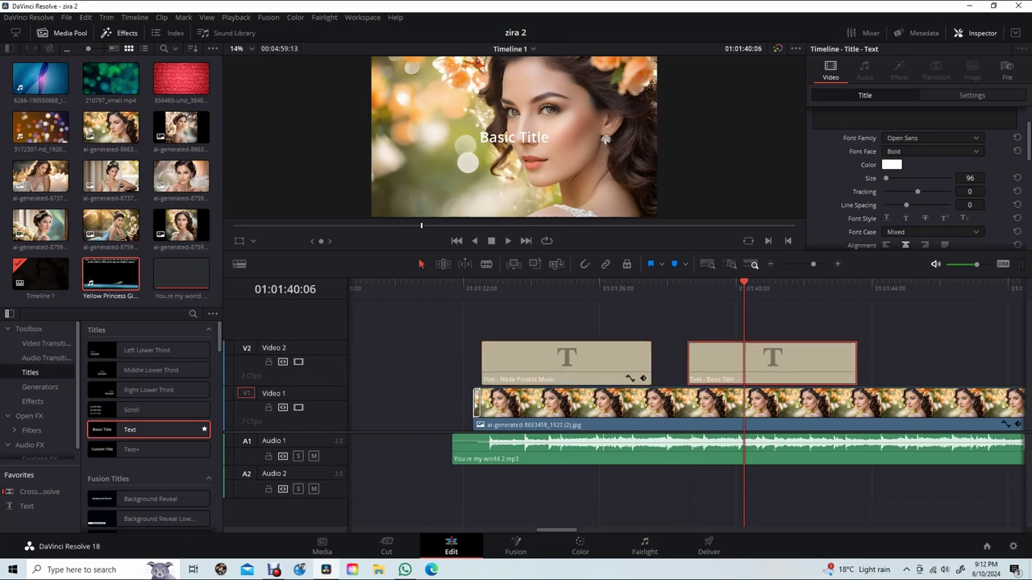
click(931, 138)
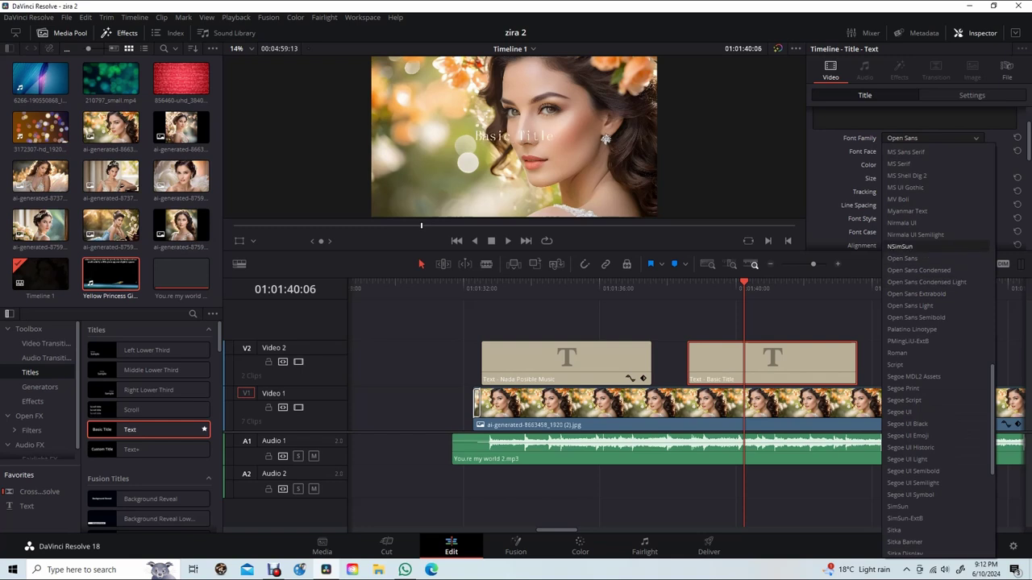
click(900, 245)
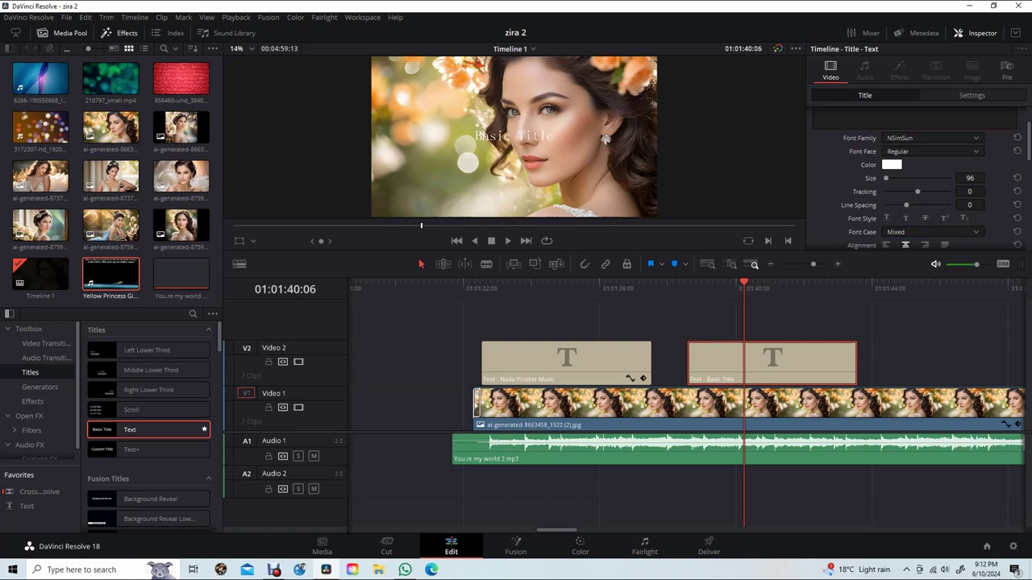
scroll(915, 189, up, 2)
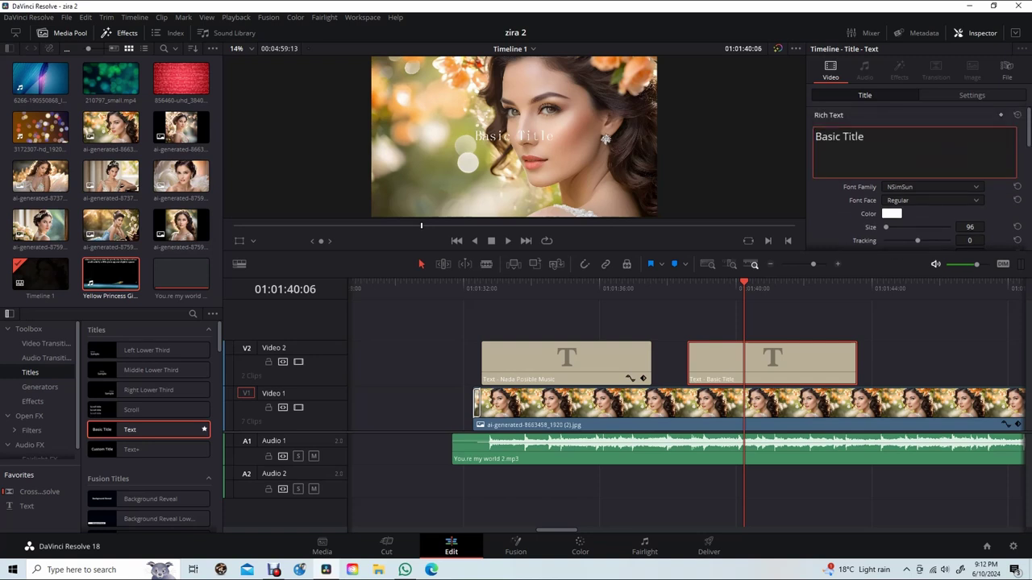
Step: Replace 'Basic Title' with 'You're My World' and set the title's Position Y to 333
key(Delete)
key(Delete)
key(Delete)
key(Delete)
text(Yo)
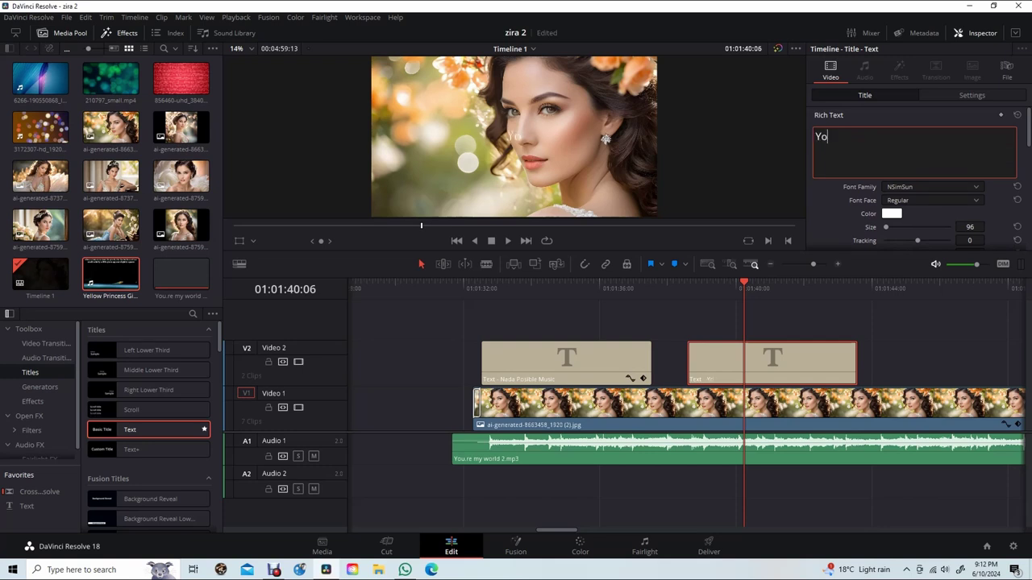
text(u're)
text( My Wo)
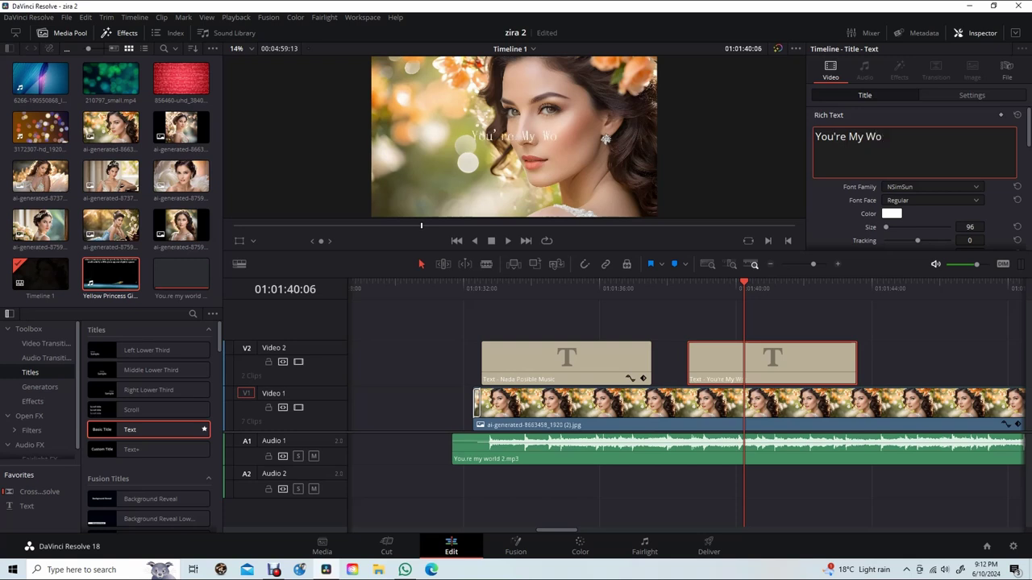
text(rld)
scroll(916, 179, down, 5)
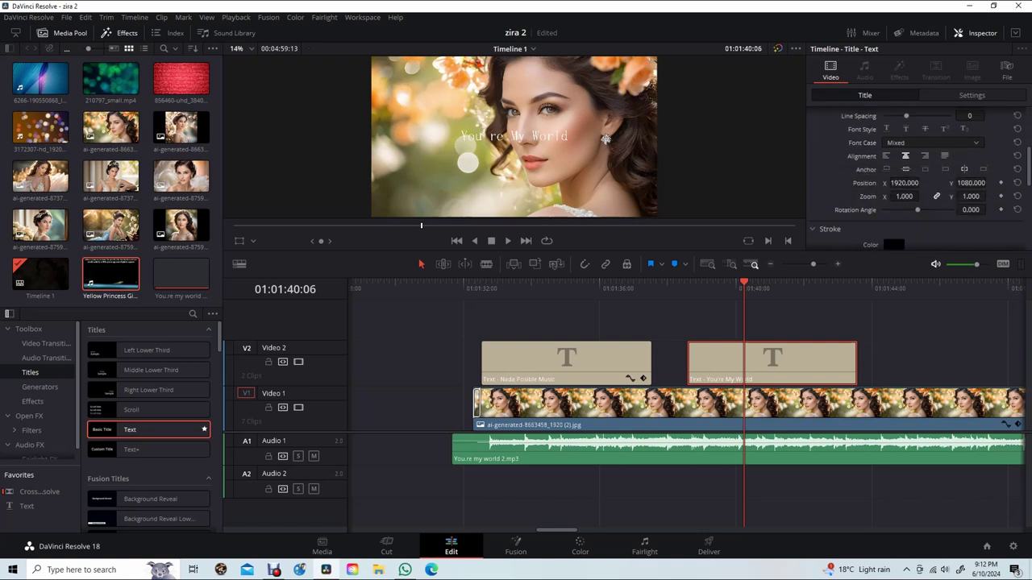
click(970, 182)
text(333)
key(Return)
Step: Drag the title's Position X to 933, then play back from the first title to check
drag(920, 183, 906, 184)
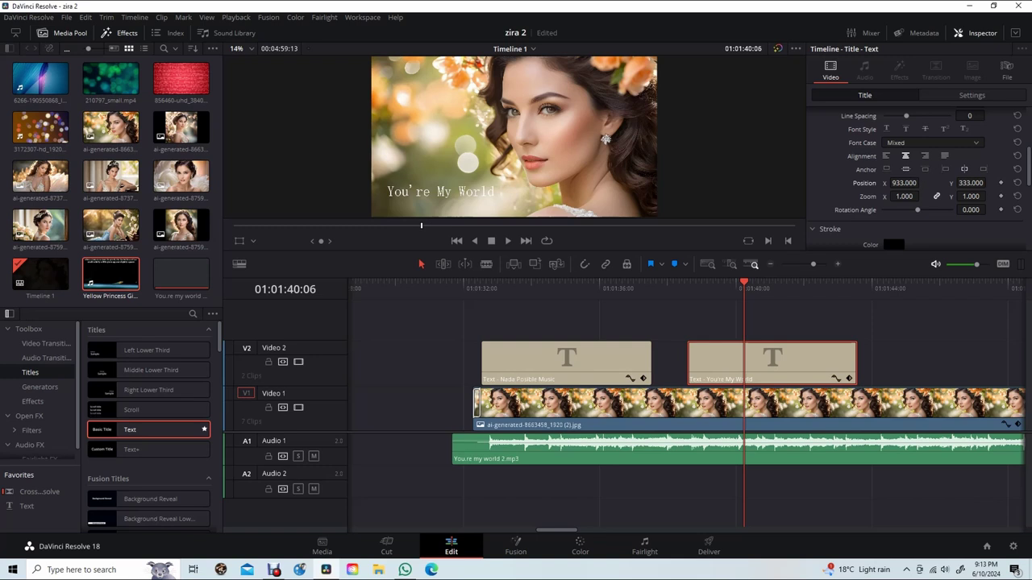
click(451, 288)
key(space)
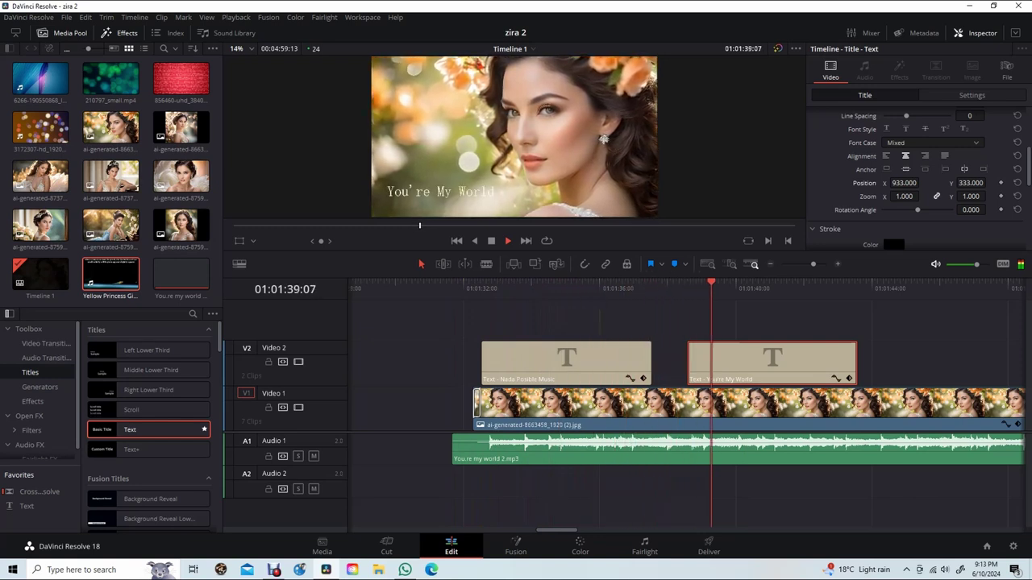
key(space)
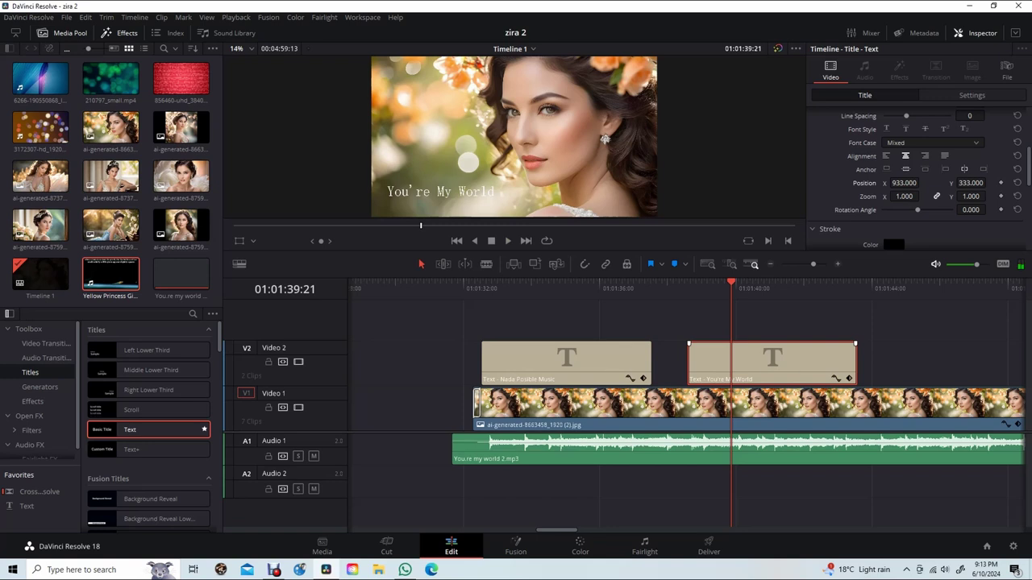
Step: Nudge the You're My World clip slightly later on V2 and replay it
drag(764, 367, 774, 367)
key(space)
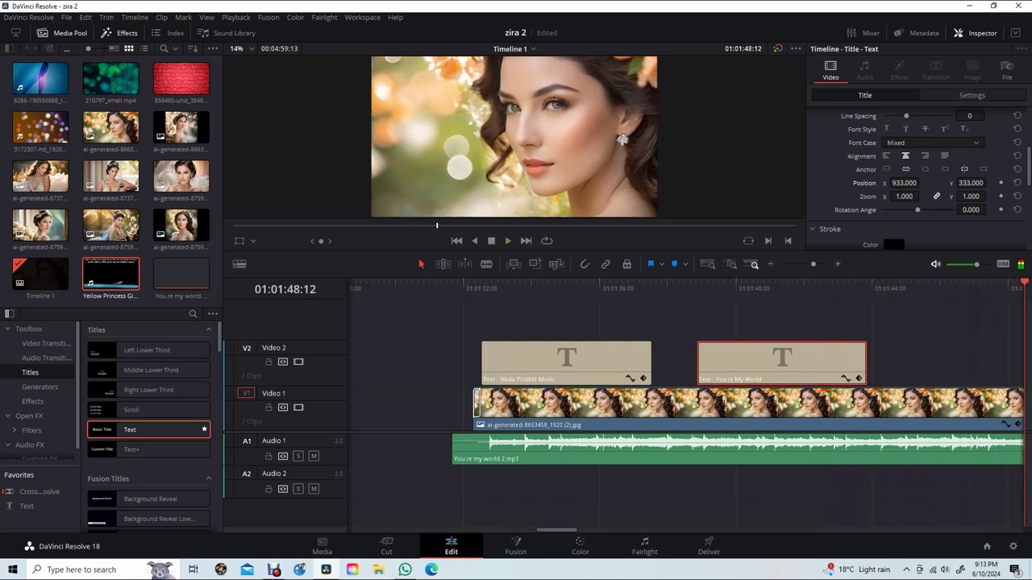
scroll(685, 403, right, 5)
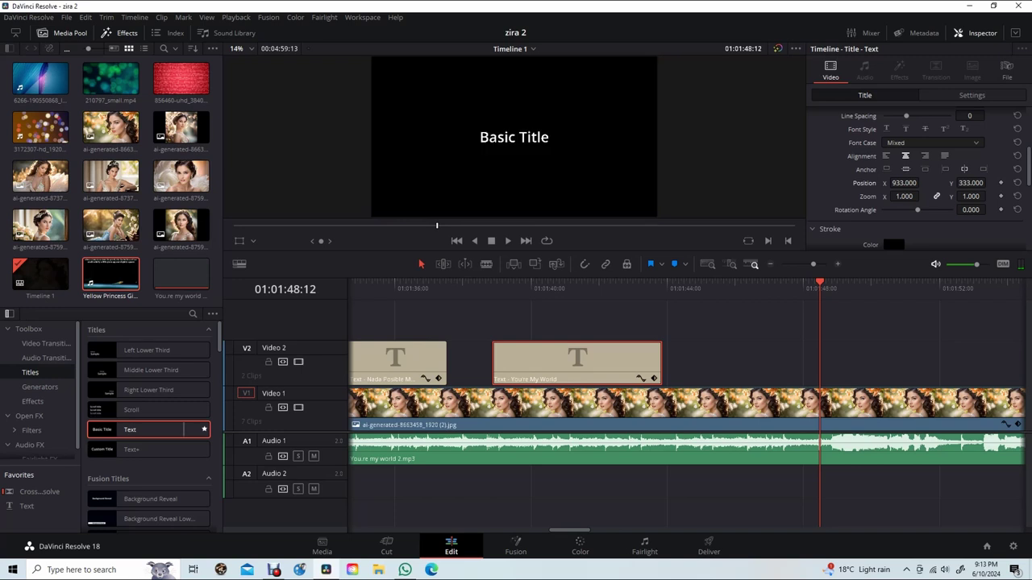
Step: Drop a third Text title on V2 and set its font to NSimSun
drag(147, 430, 795, 373)
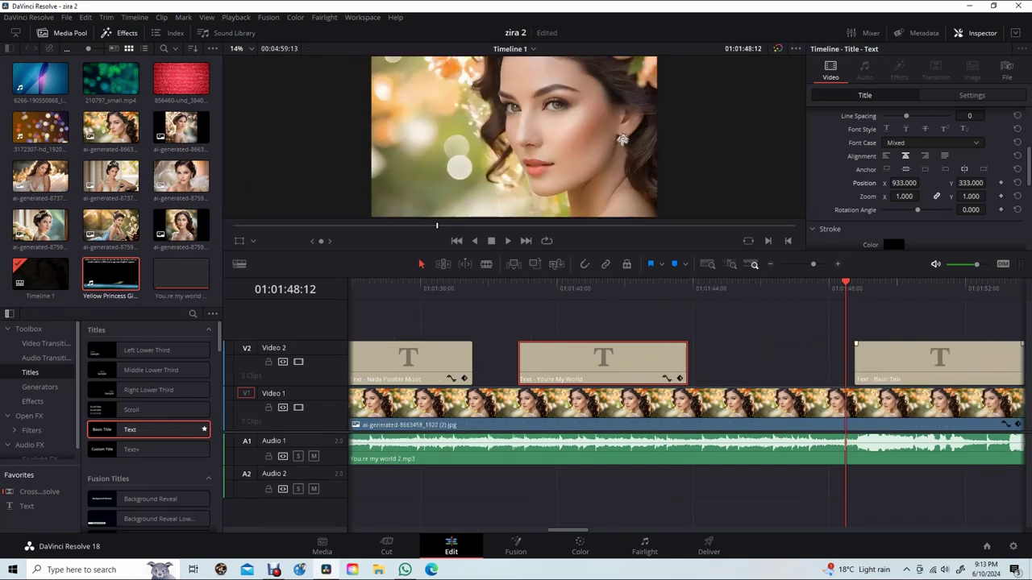
drag(796, 374, 796, 374)
click(892, 288)
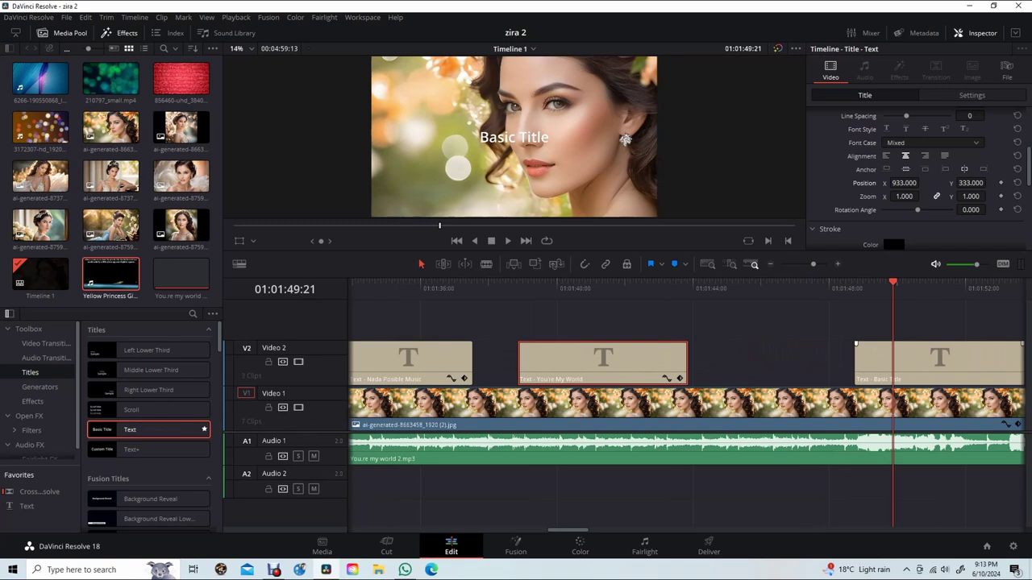
click(893, 363)
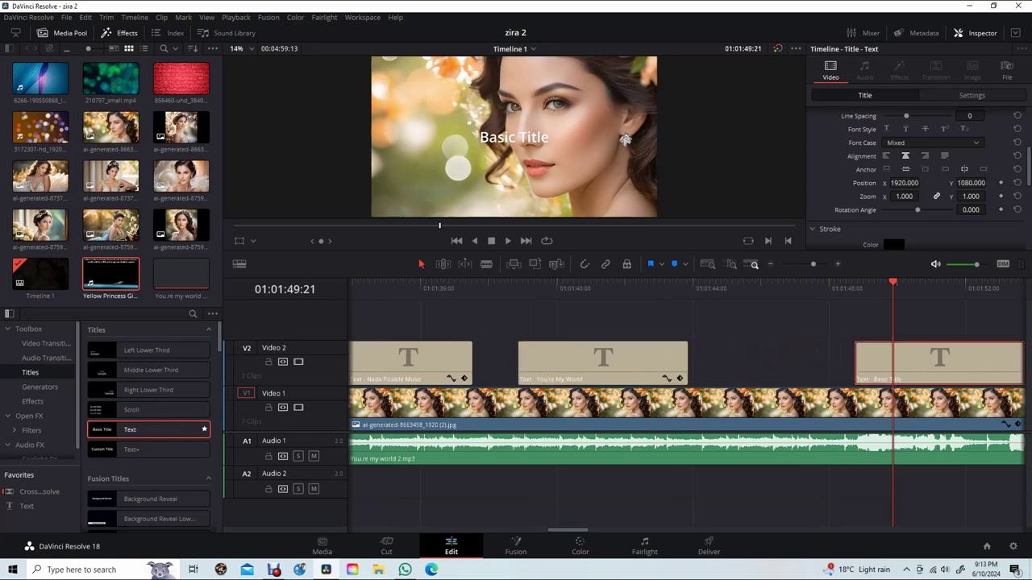
scroll(915, 178, up, 5)
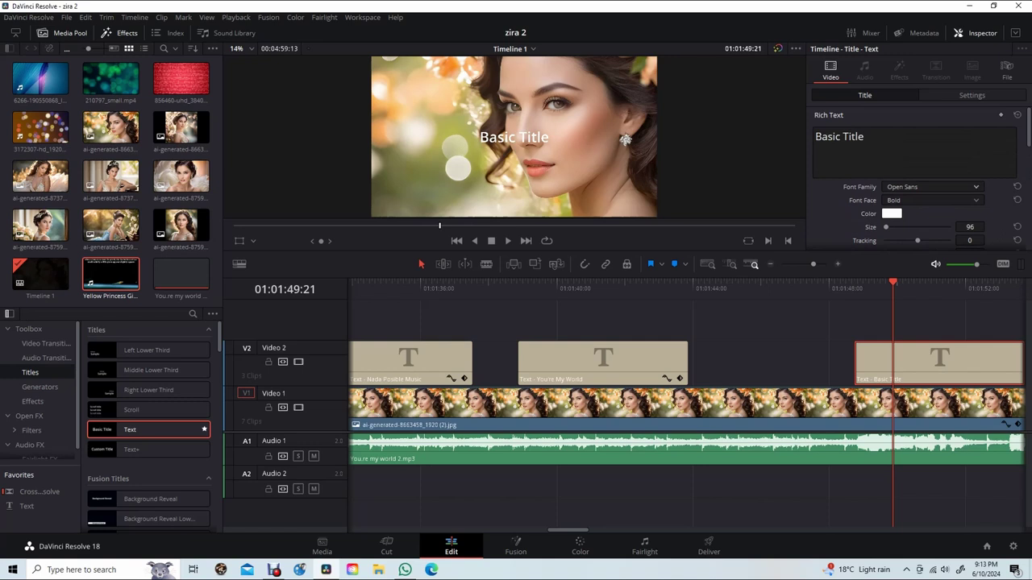
click(931, 187)
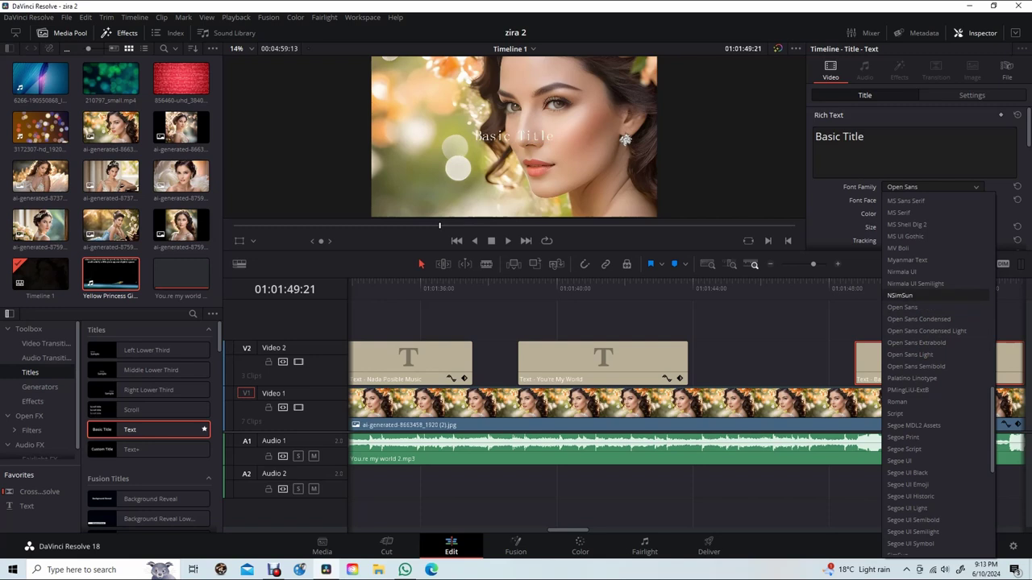
click(900, 295)
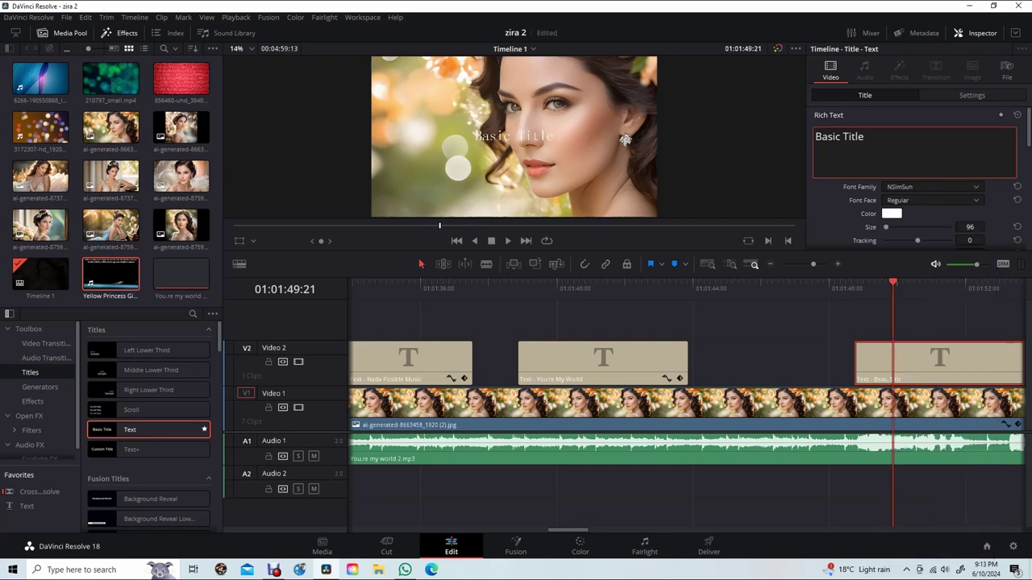
Step: Type the person's name in Rich Text and delete the leftover 'Basic Title' words
text(Dr)
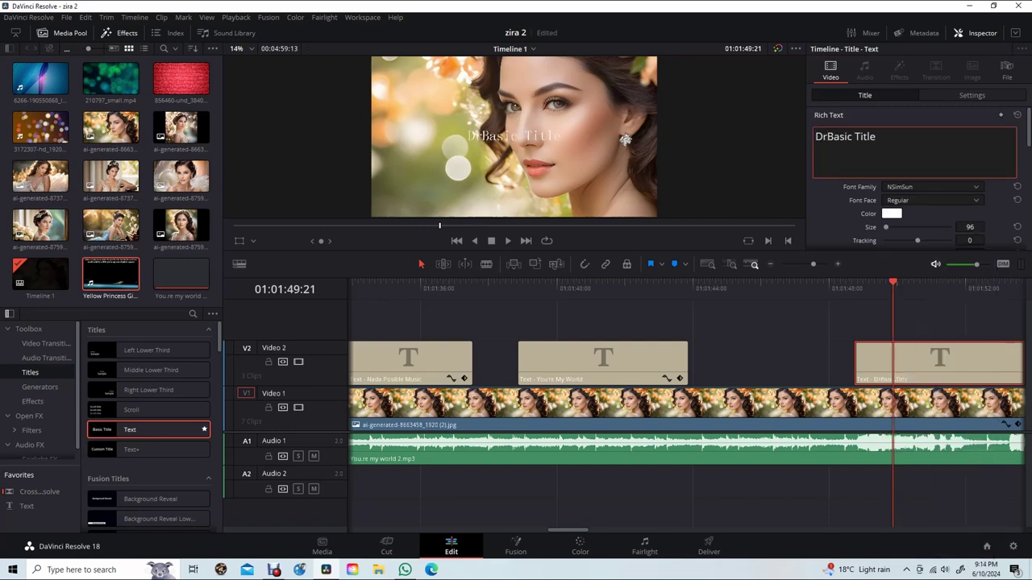
text(. Edd)
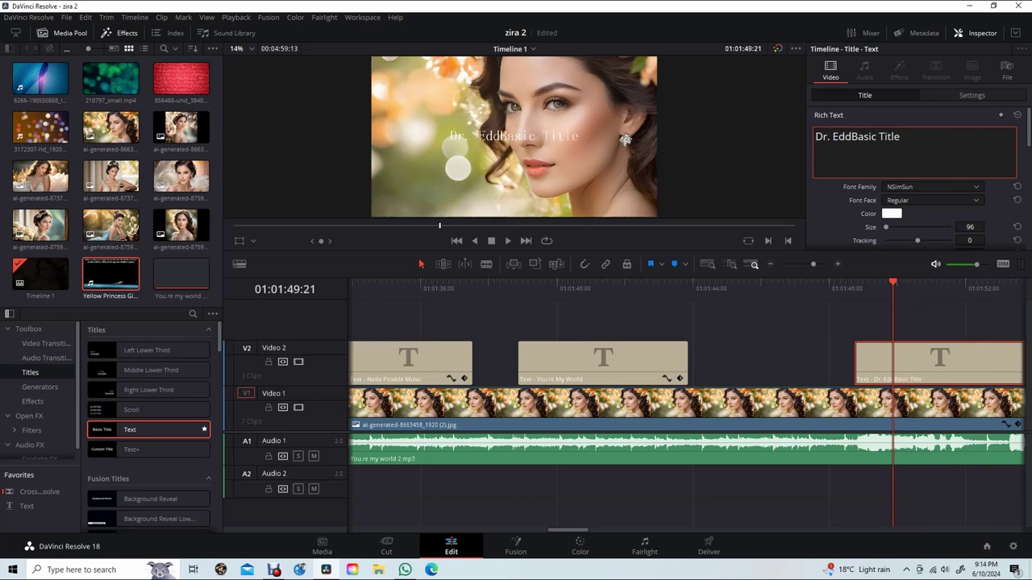
text(ie Ng)
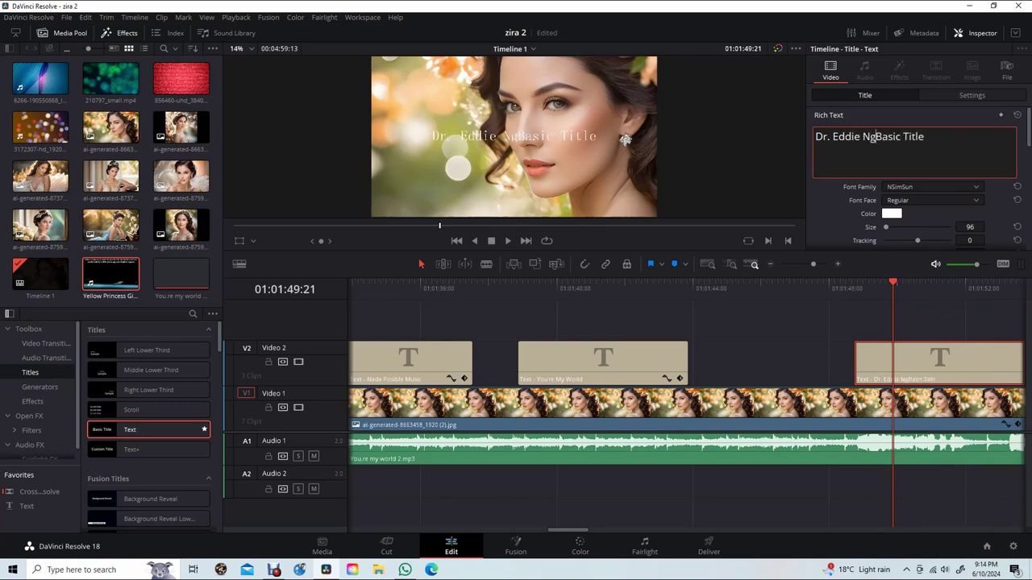
key(shift+End)
key(Delete)
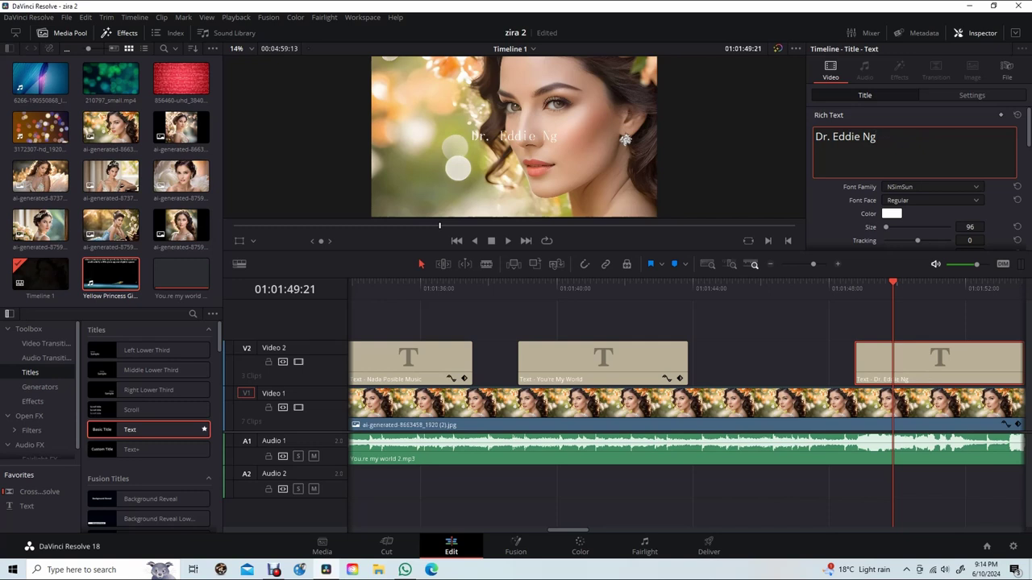
Step: Set the name title to Position Y 333 and X about 787, nudge it later, and play back
scroll(915, 178, down, 5)
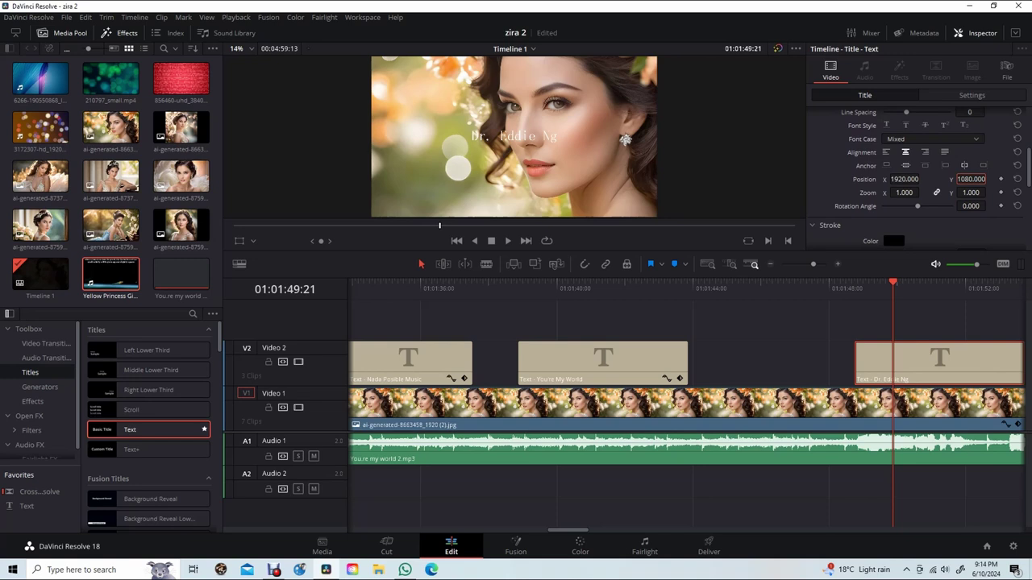
text(333.000)
key(Return)
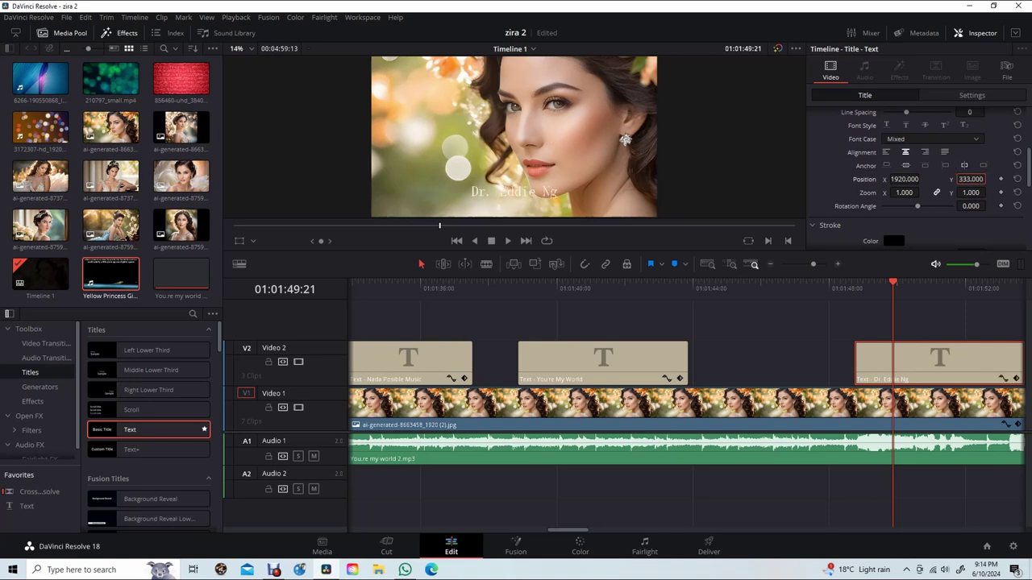
drag(903, 179, 850, 179)
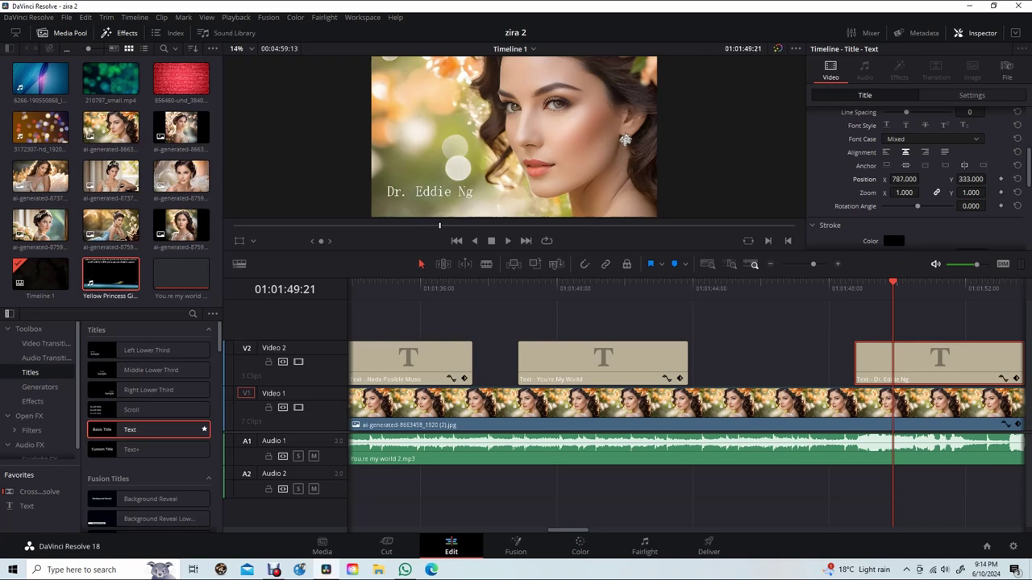
drag(946, 376, 946, 376)
key(slash)
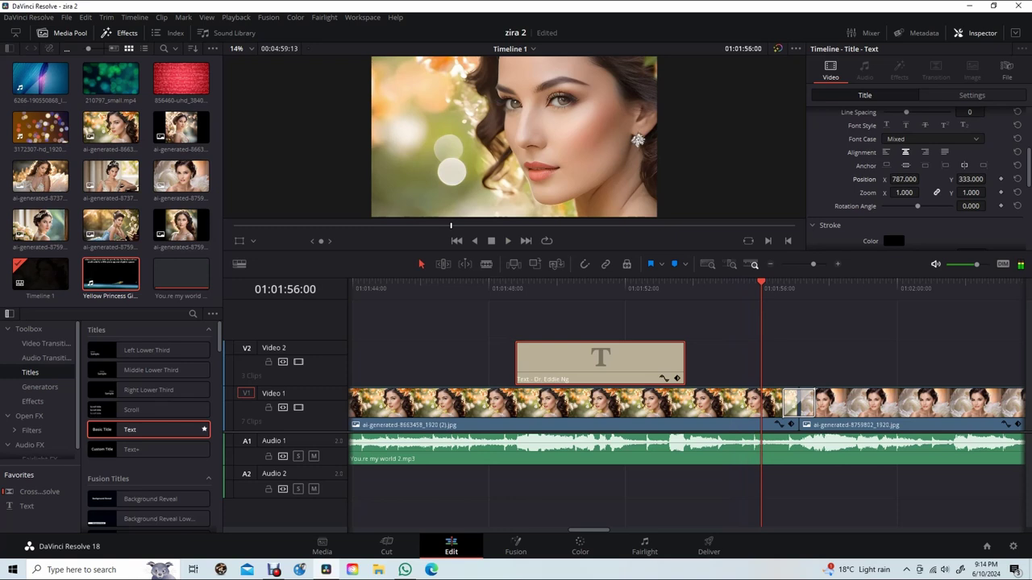
Step: Extend the name title to the next photo's cut and add a Cross Dissolve to its end
drag(683, 367, 752, 378)
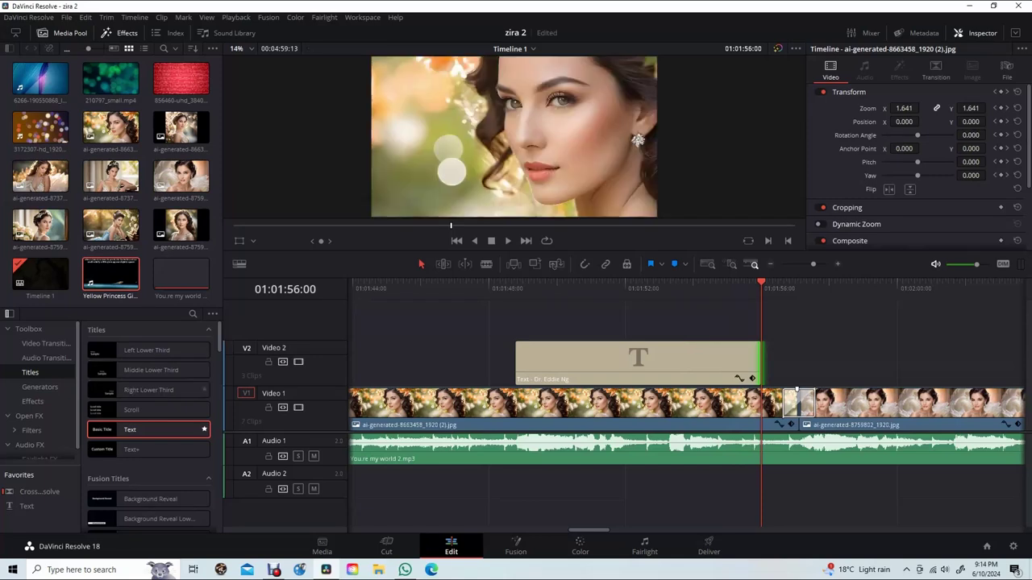
click(46, 343)
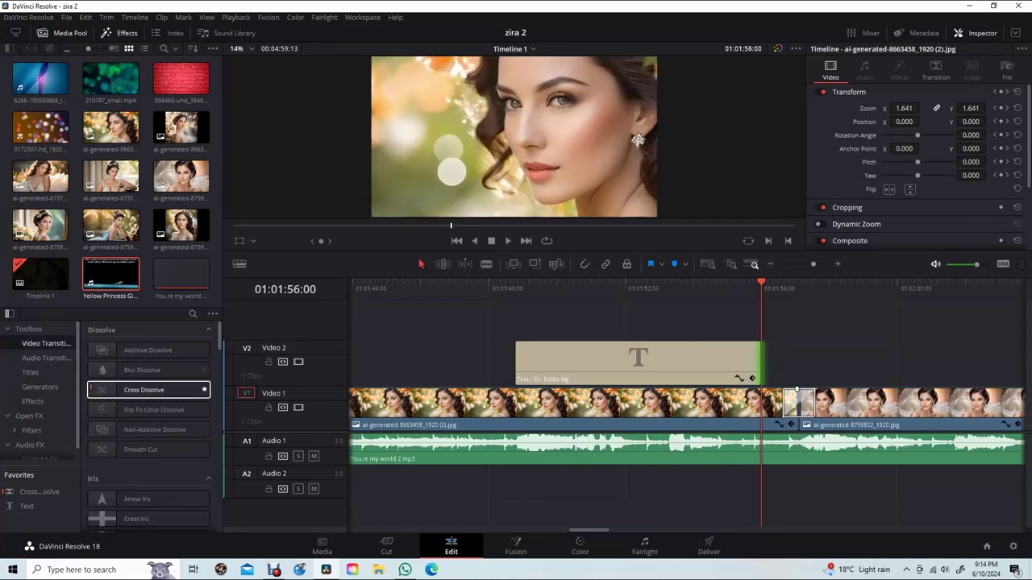
drag(144, 390, 681, 366)
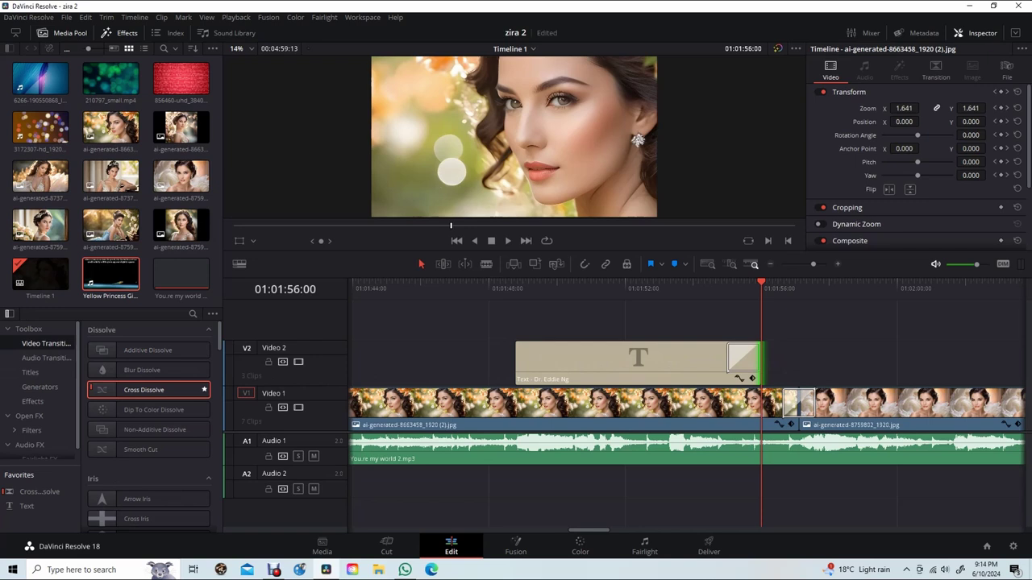
scroll(685, 403, left, 5)
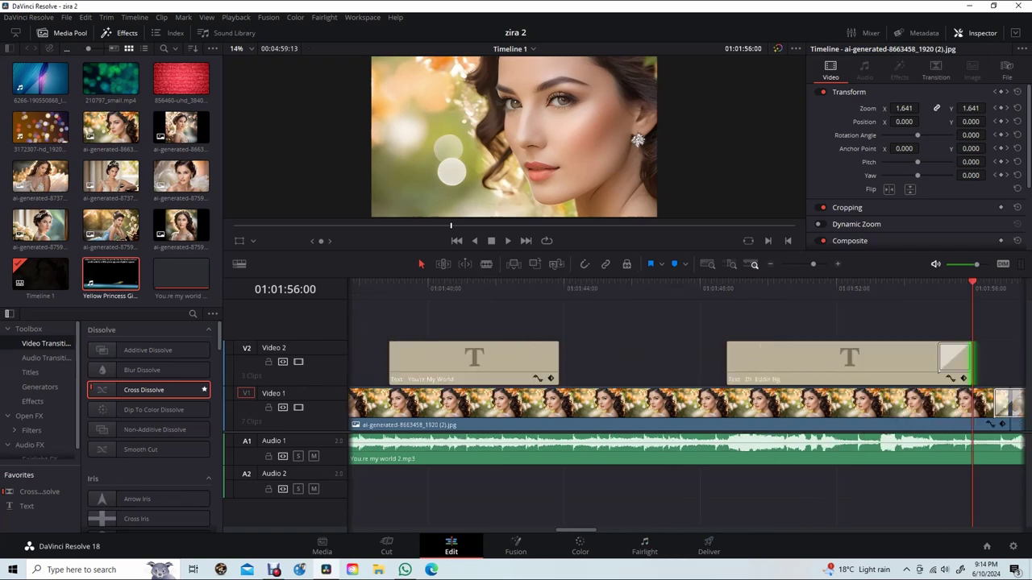
scroll(686, 403, left, 5)
scroll(686, 403, left, 3)
Step: Play back the titled section, stop on the photo, and reselect the name title
click(786, 283)
key(space)
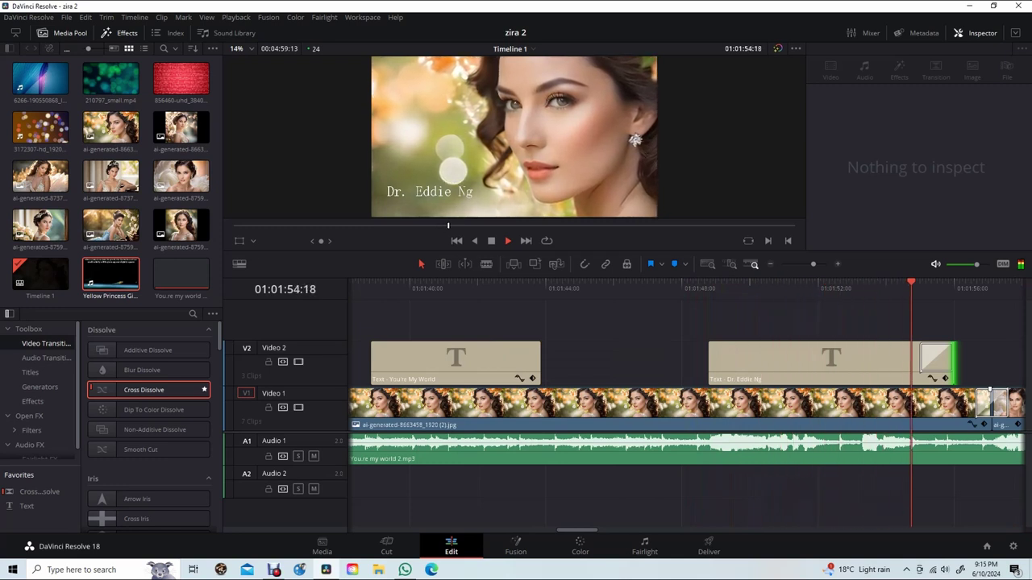
click(990, 391)
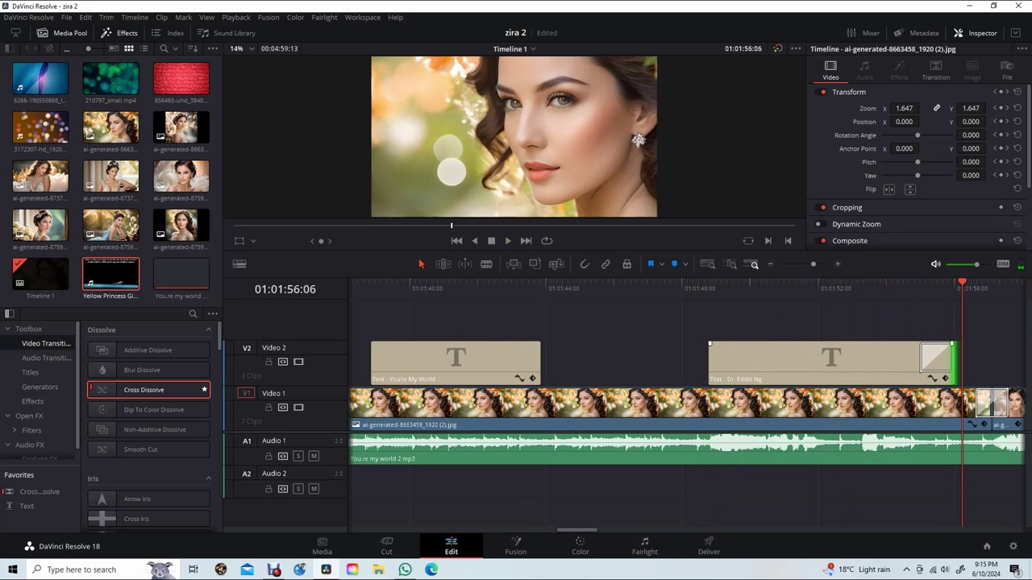
click(856, 359)
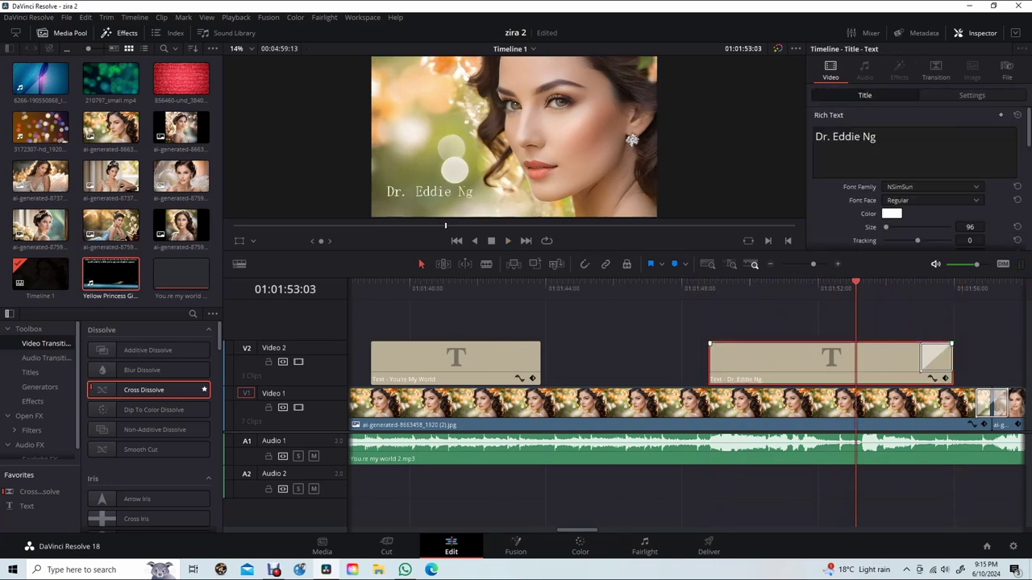
Step: Compare the Position values of the You're My World and Nada Posible Music titles, then play from the first title
scroll(919, 177, down, 5)
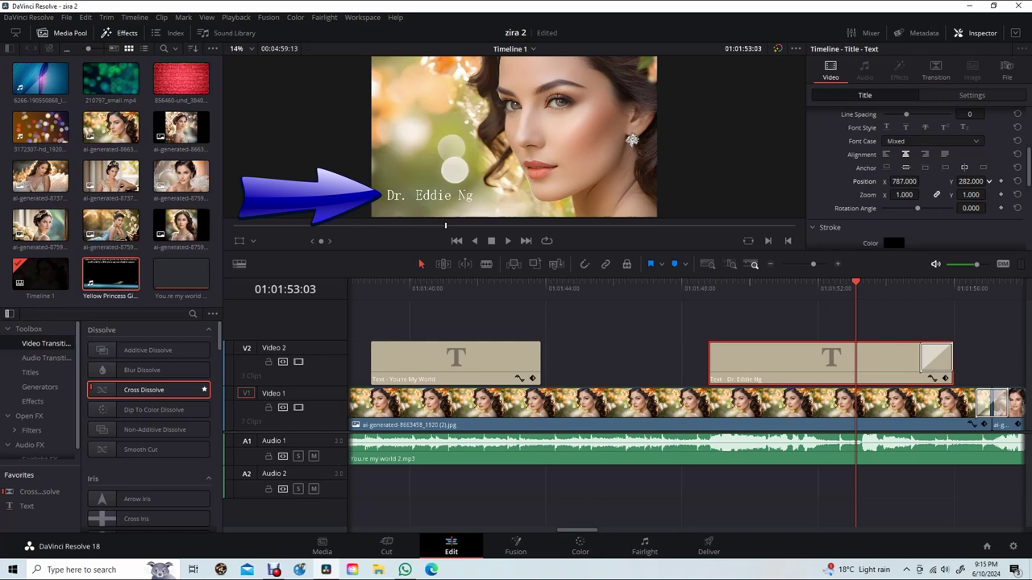
click(498, 283)
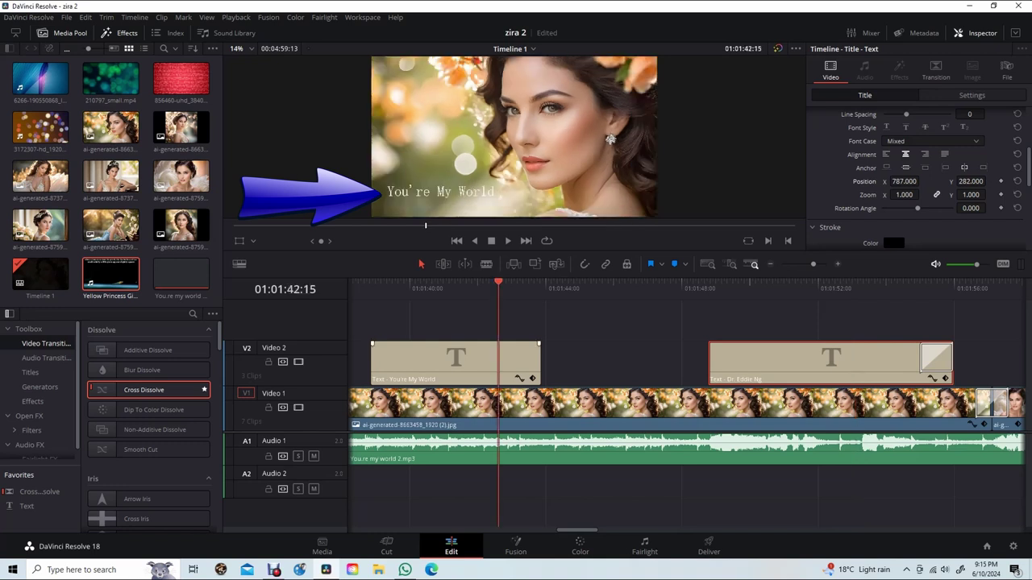
click(455, 361)
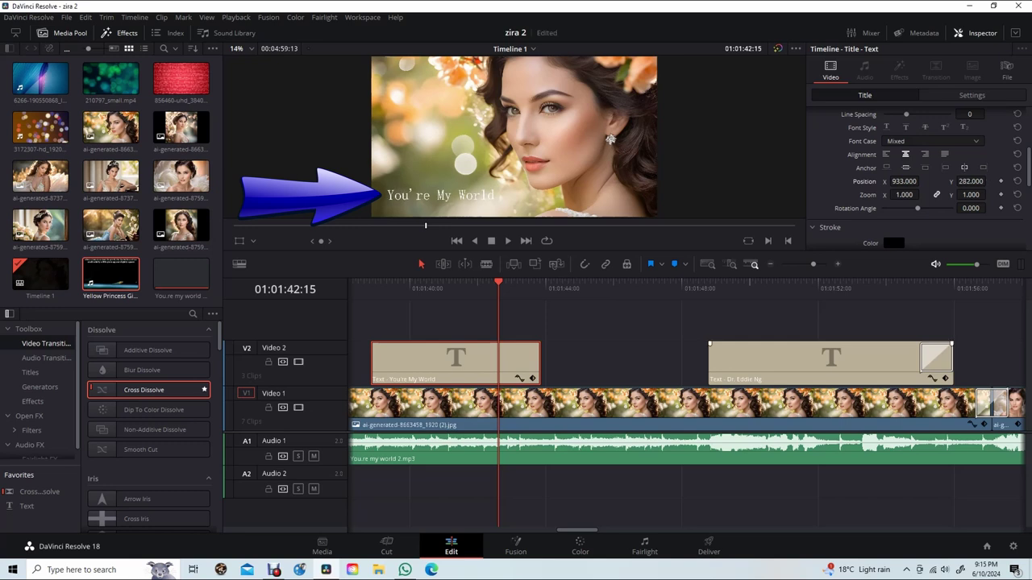
scroll(687, 403, left, 10)
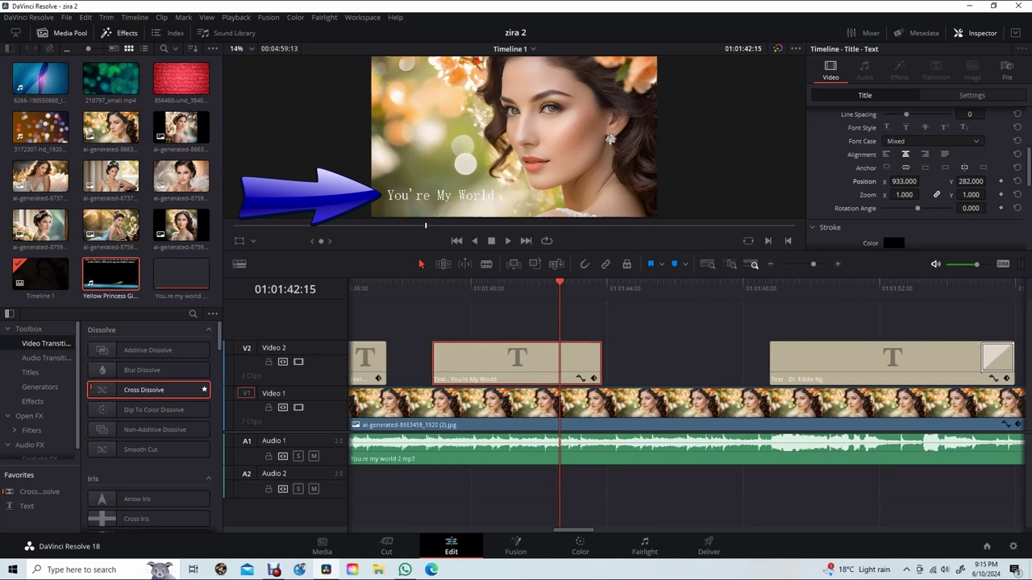
click(590, 284)
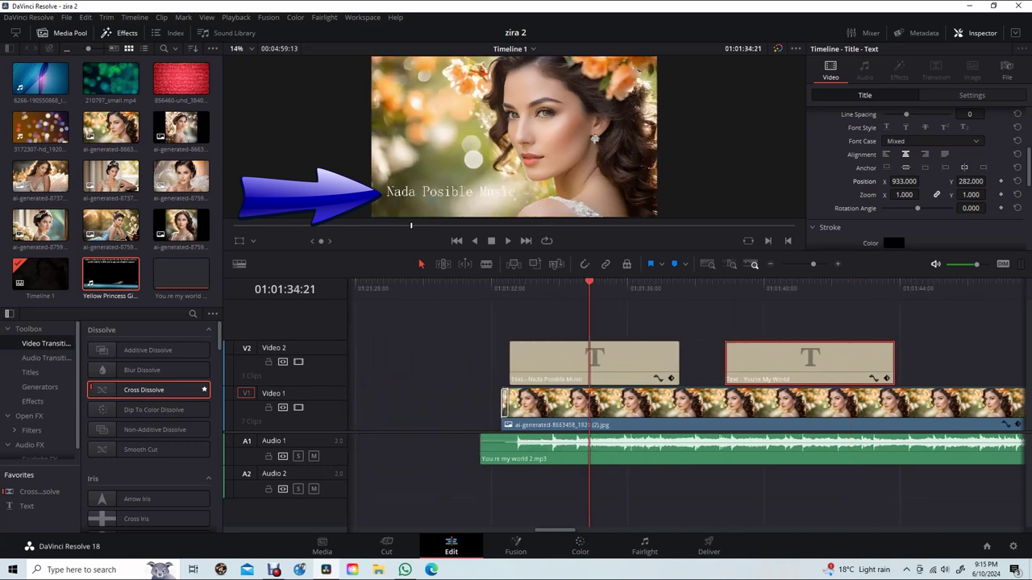
click(594, 363)
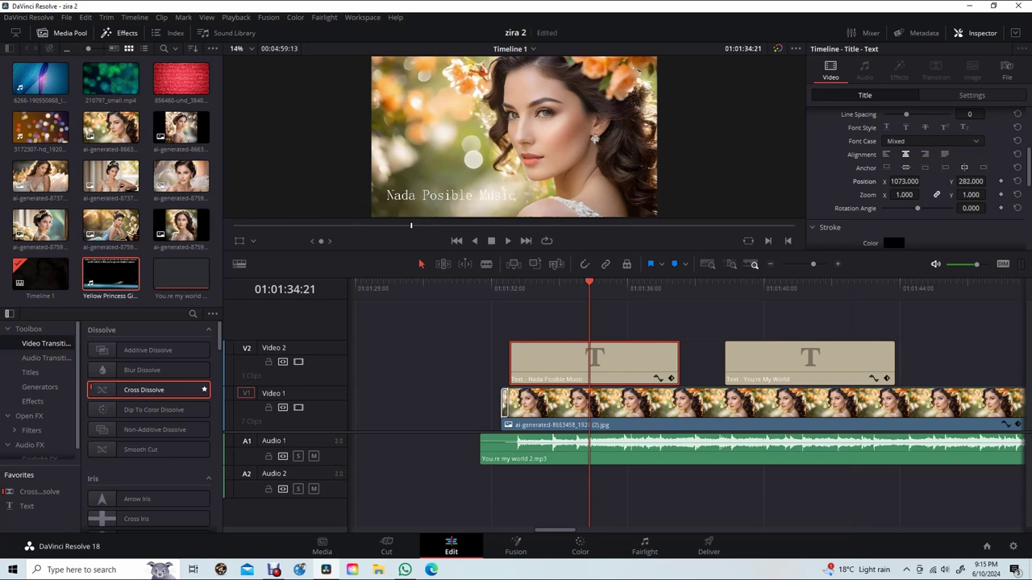
click(479, 284)
key(space)
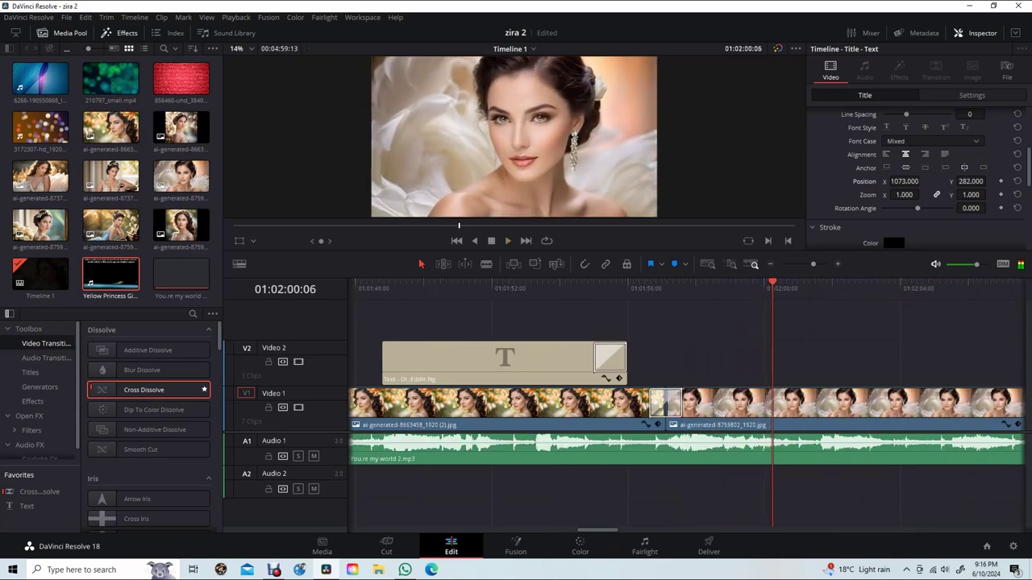
Step: Scroll the timeline right to show the last photo's fade-out and the music track's end
scroll(686, 404, right, 15)
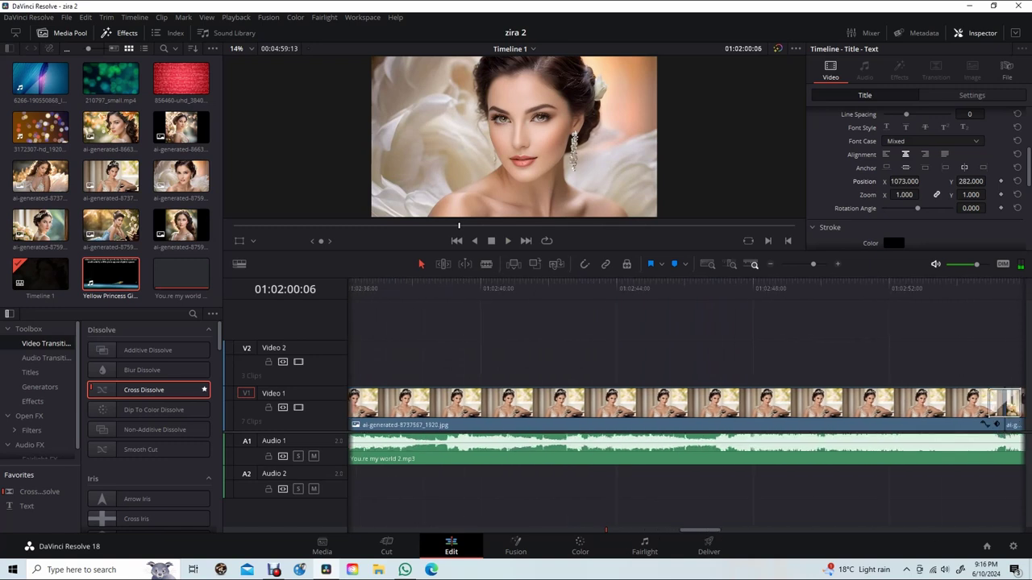
scroll(686, 403, right, 3)
scroll(686, 403, right, 3)
scroll(685, 403, right, 3)
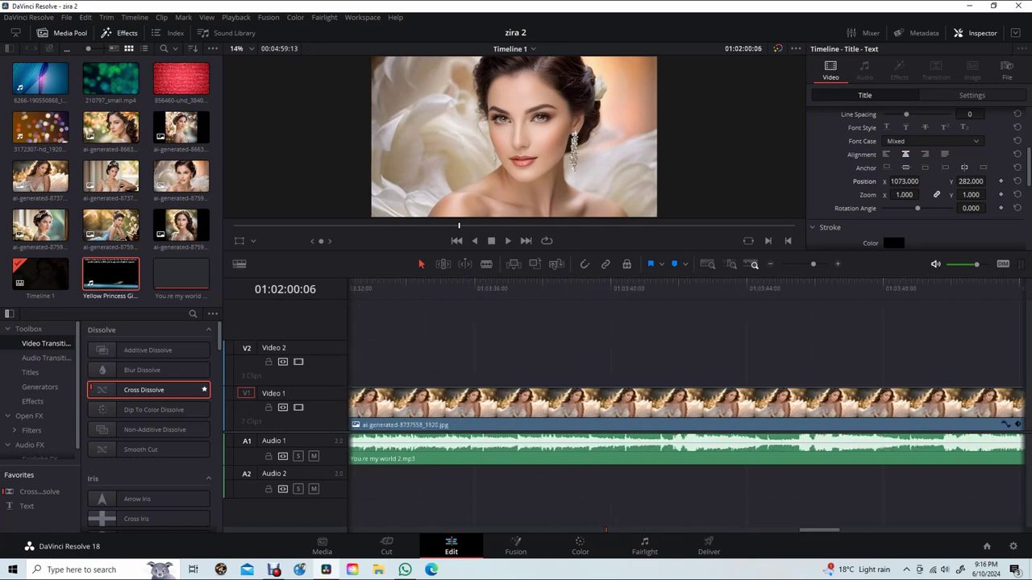
scroll(685, 403, right, 3)
scroll(685, 403, right, 3)
scroll(685, 403, right, 3)
scroll(685, 403, right, 3)
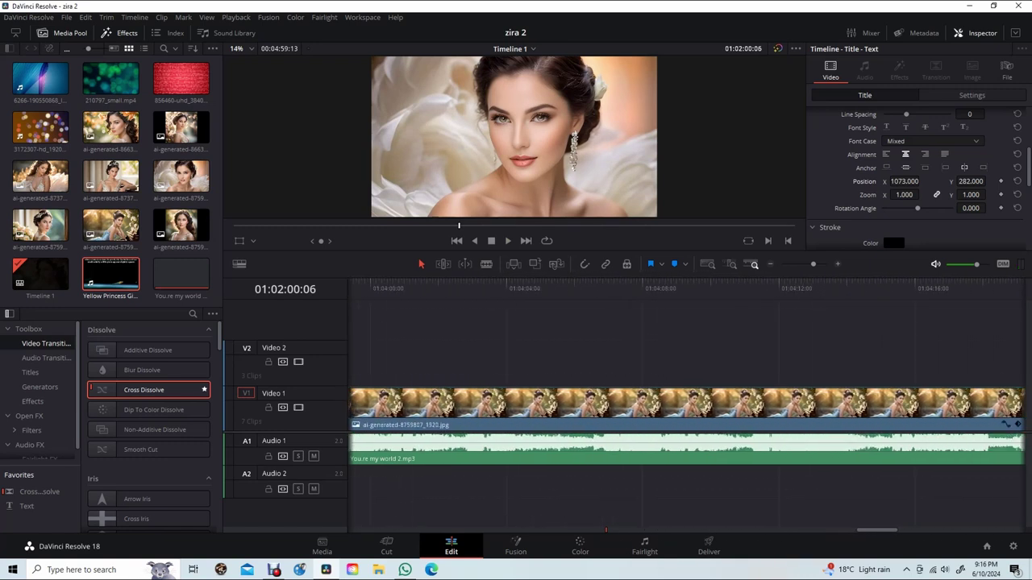
scroll(685, 403, right, 3)
scroll(685, 404, right, 3)
scroll(686, 403, right, 3)
scroll(686, 403, right, 3)
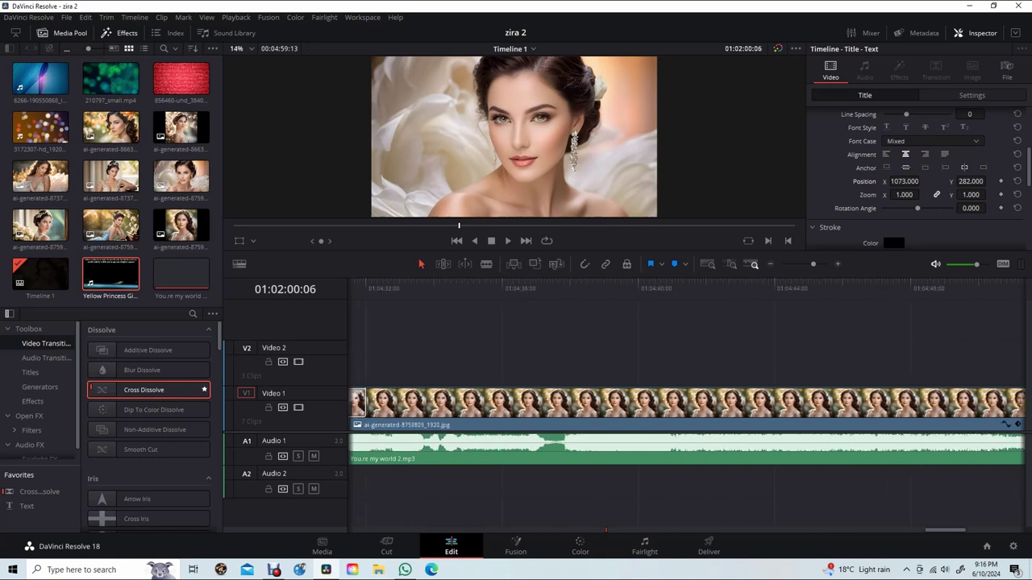
scroll(685, 403, right, 3)
scroll(685, 403, left, 3)
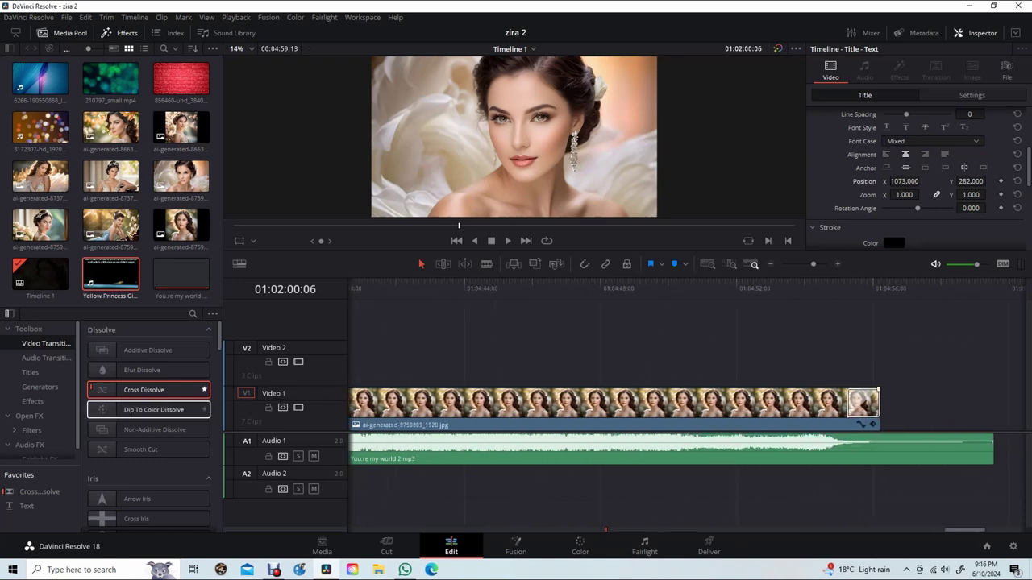
Step: Place a fourth Text title on V2 above the last photo and select it
click(29, 373)
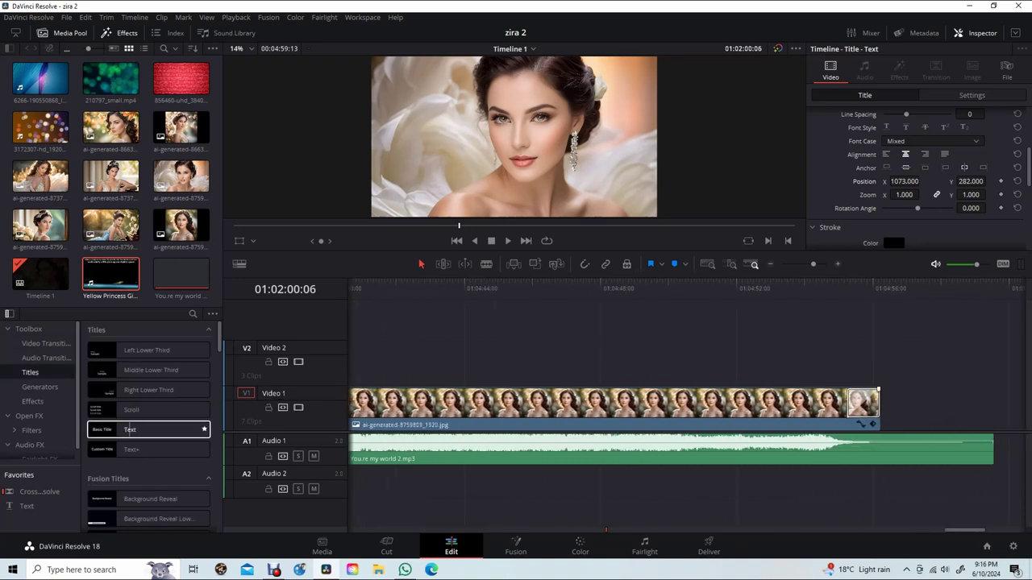
drag(145, 430, 661, 368)
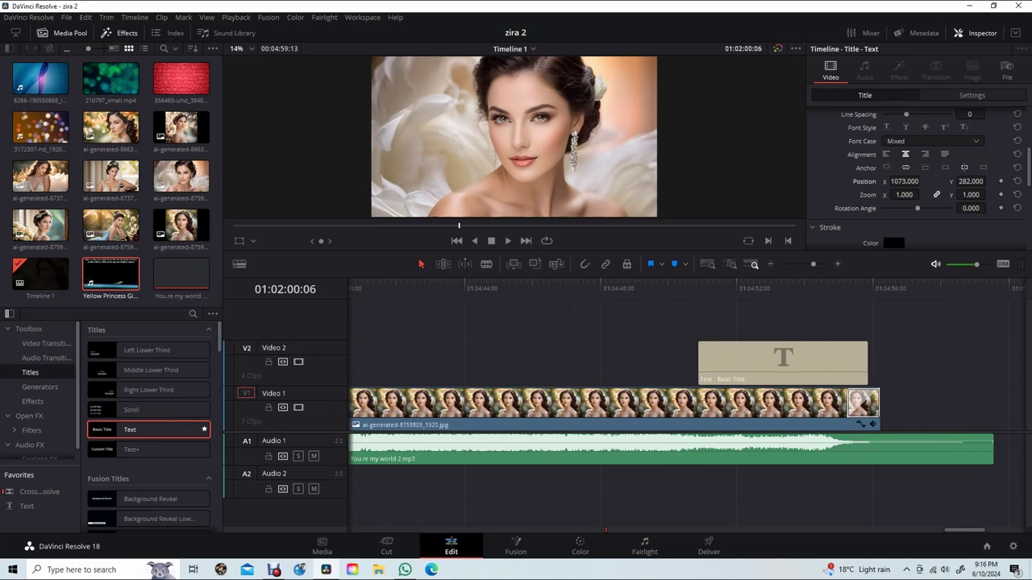
click(710, 284)
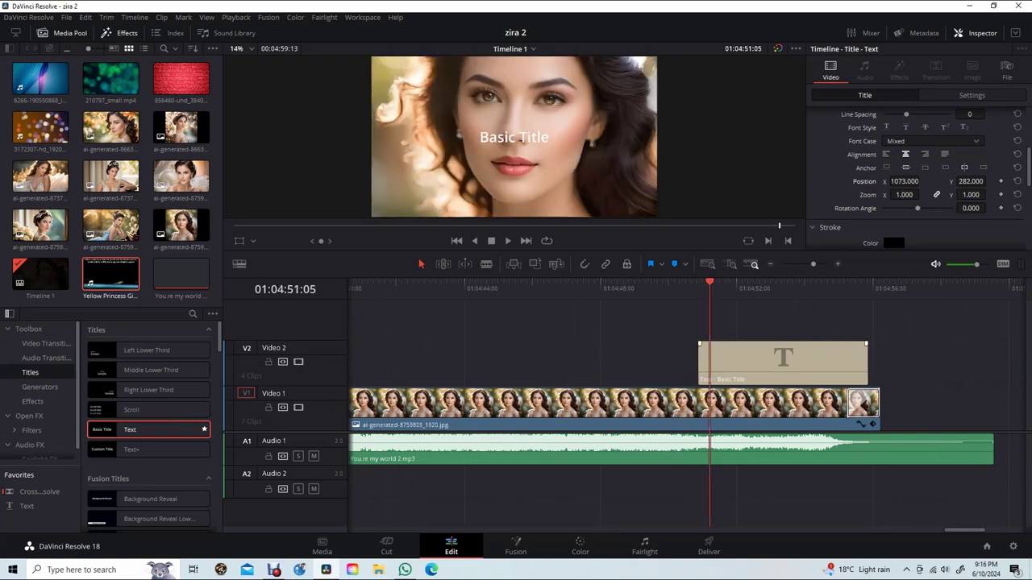
click(782, 363)
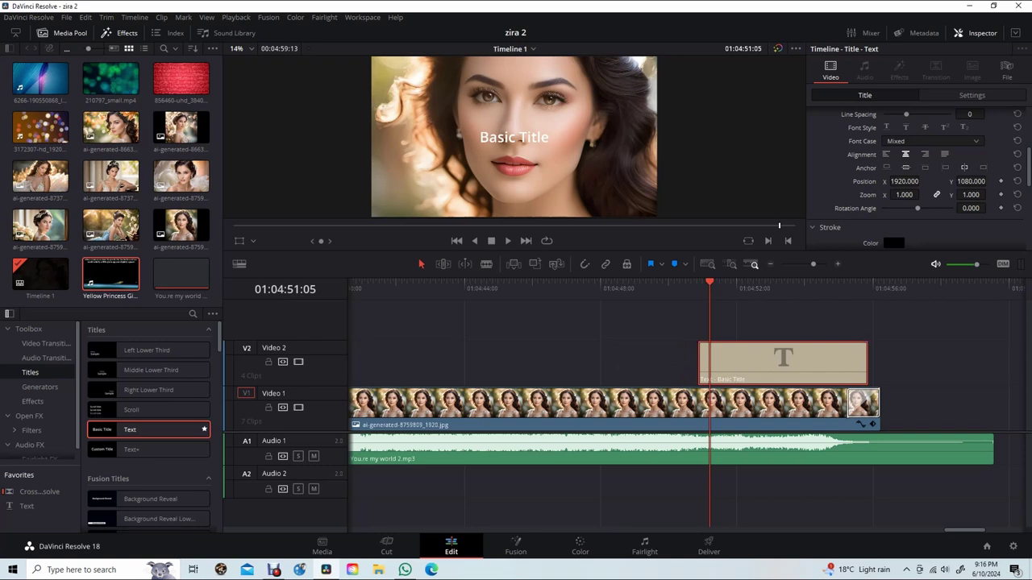
Step: Replace the 'Basic Title' placeholder with 'Thank you for viewing' in Rich Text
scroll(919, 177, up, 2)
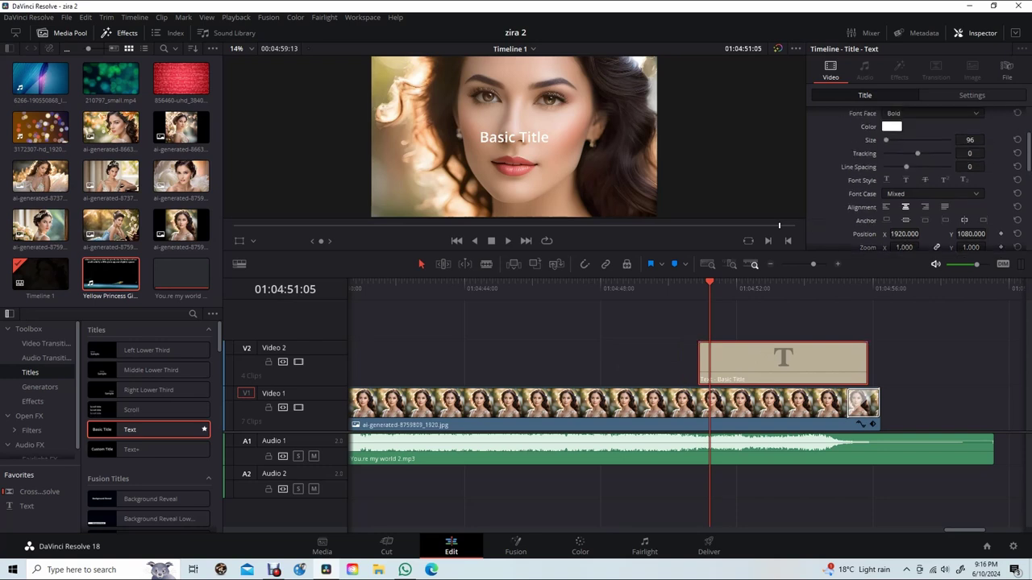
scroll(919, 177, up, 2)
scroll(919, 177, up, 1)
scroll(919, 177, up, 1)
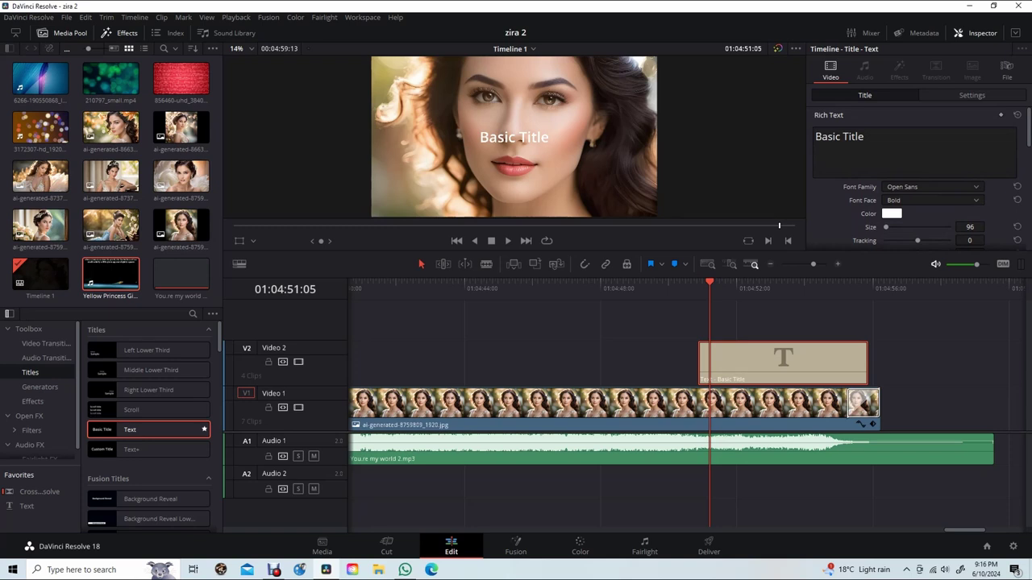
click(815, 137)
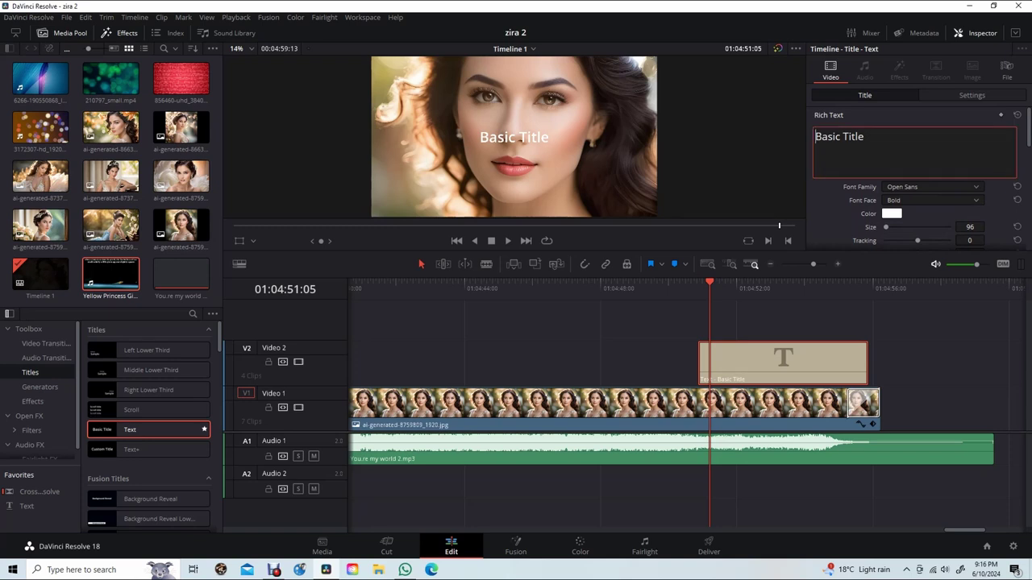
key(Delete)
key(Delete)
key(Delete)
key(Delete)
text(Thank y)
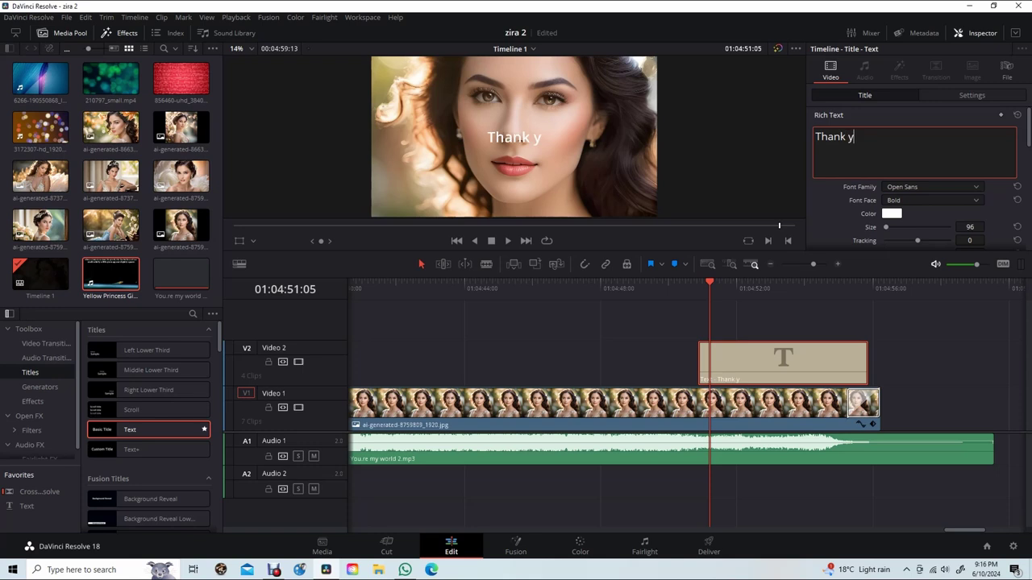
text(ou)
text( for )
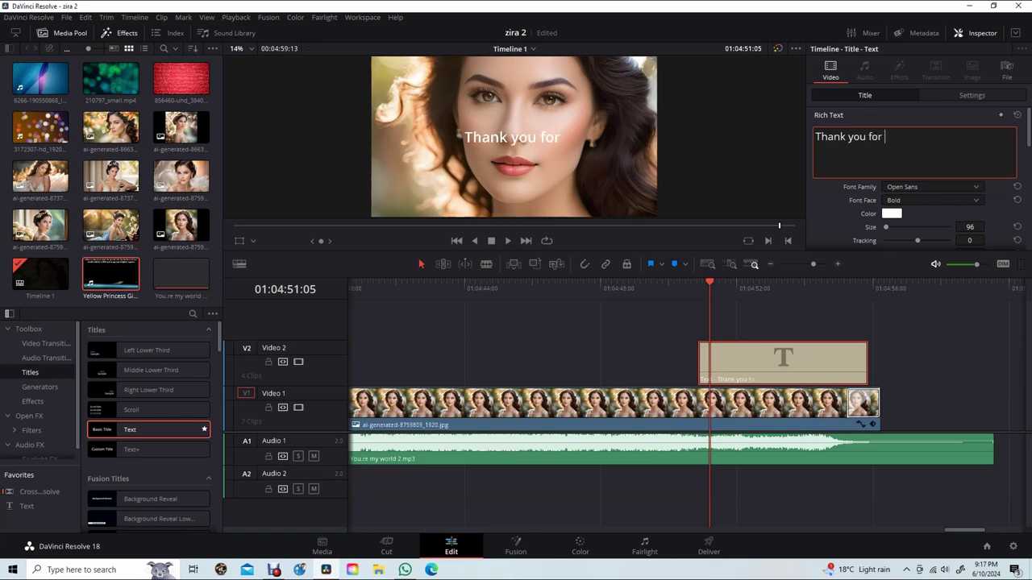
text(vie)
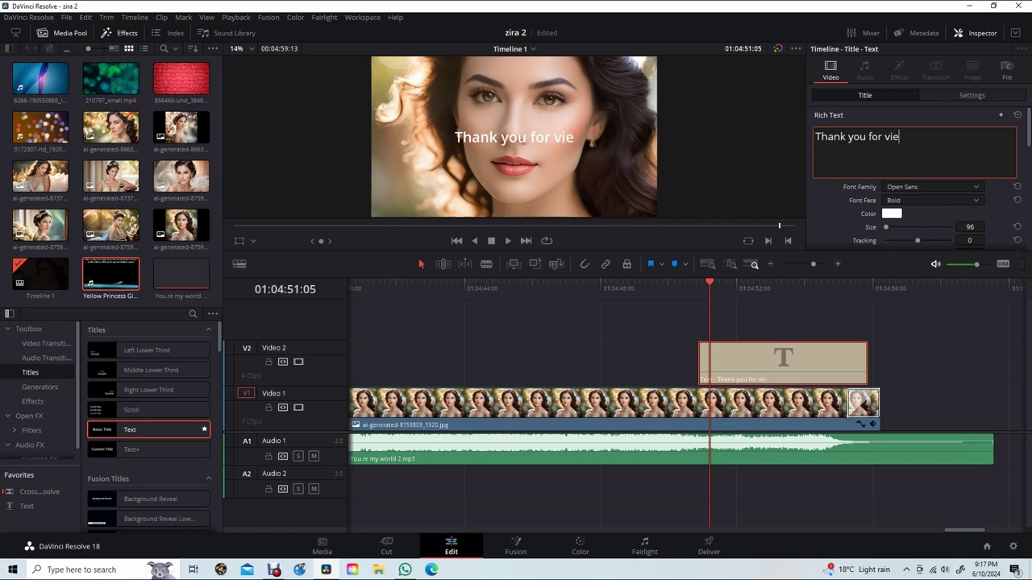
text(wing)
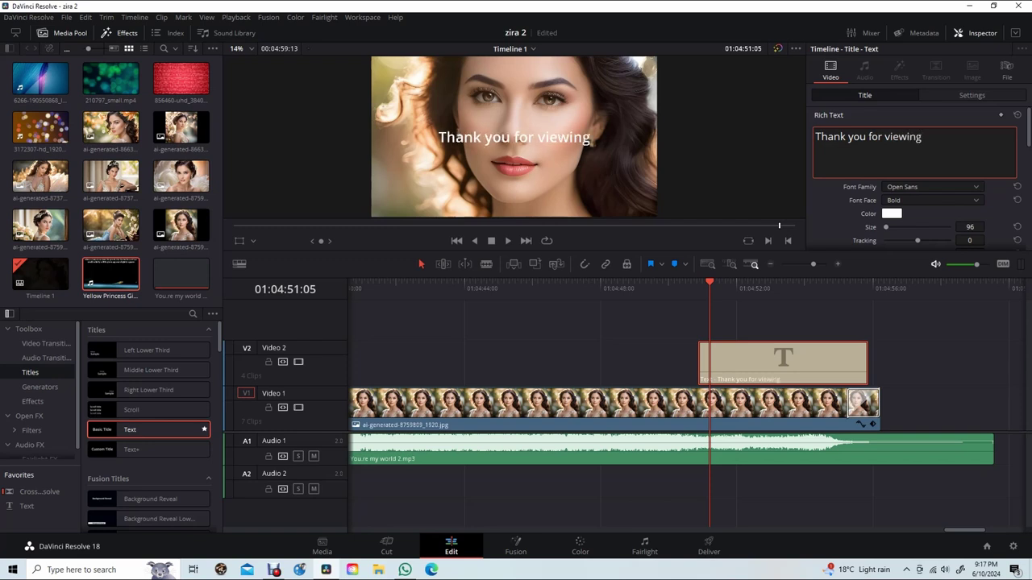
Step: Lower the 'Thank you for viewing' title toward the bottom of the frame via Position Y
scroll(915, 177, down, 1)
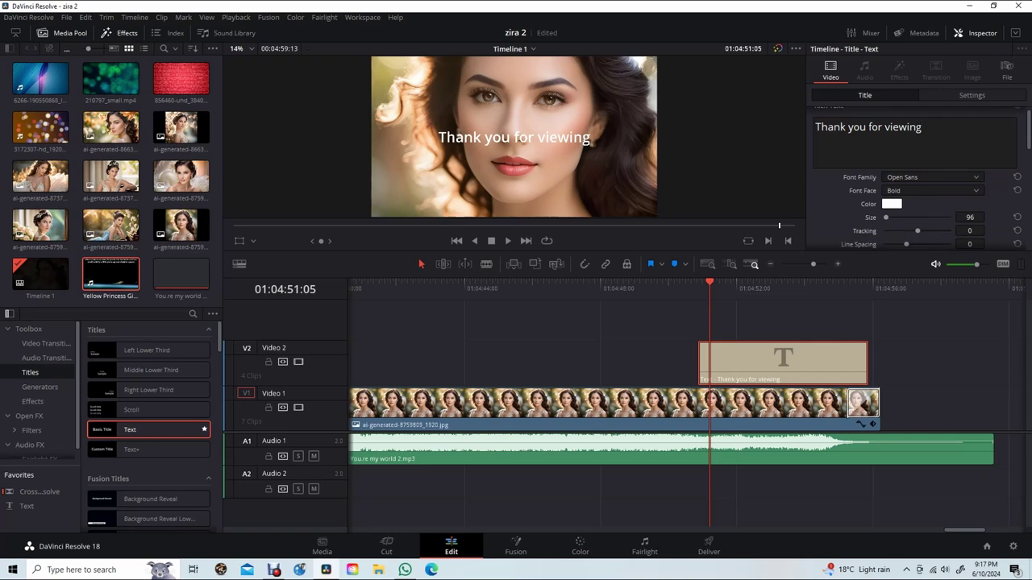
scroll(915, 178, down, 2)
scroll(915, 177, down, 1)
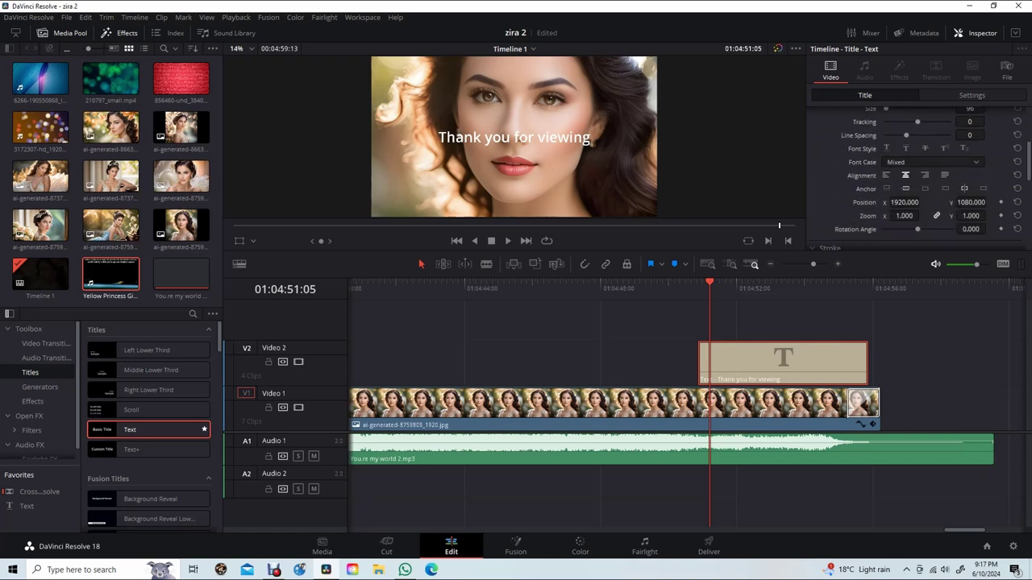
drag(971, 202, 903, 203)
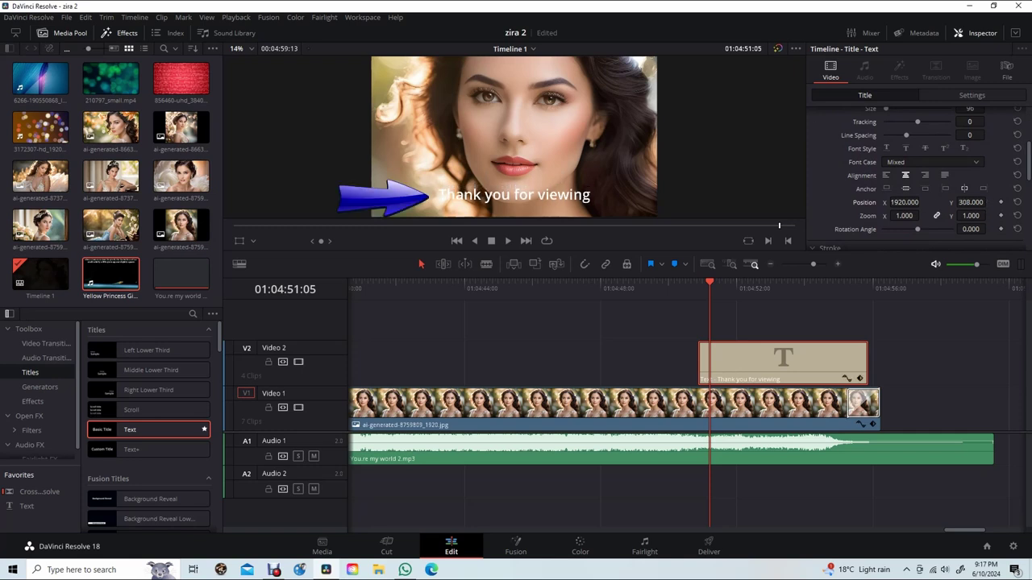
Step: Give the title a stroke size of 8 and play it back to review the outline
scroll(916, 177, down, 3)
scroll(916, 178, down, 3)
scroll(915, 178, down, 2)
scroll(915, 177, down, 2)
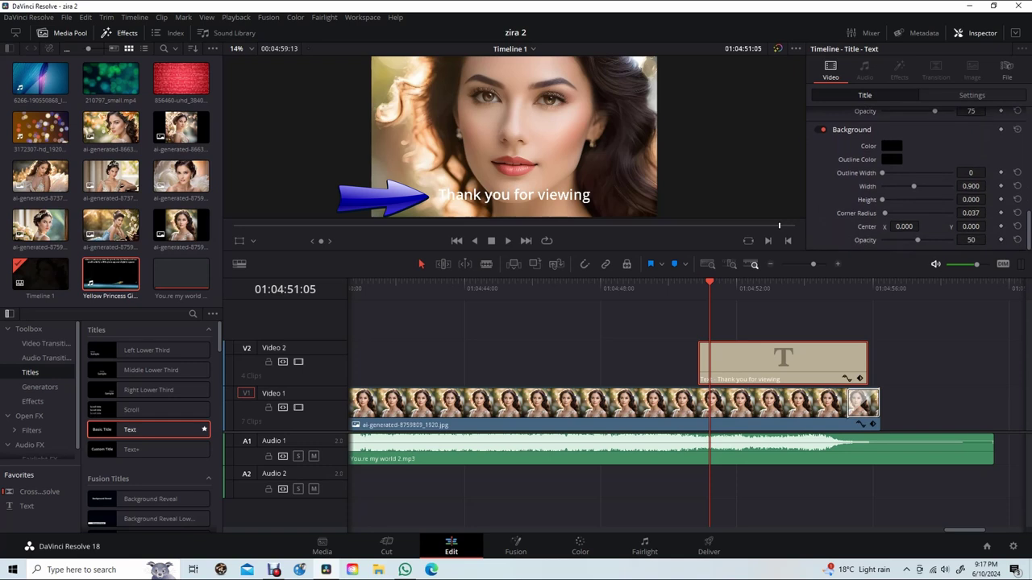
scroll(890, 124, up, 2)
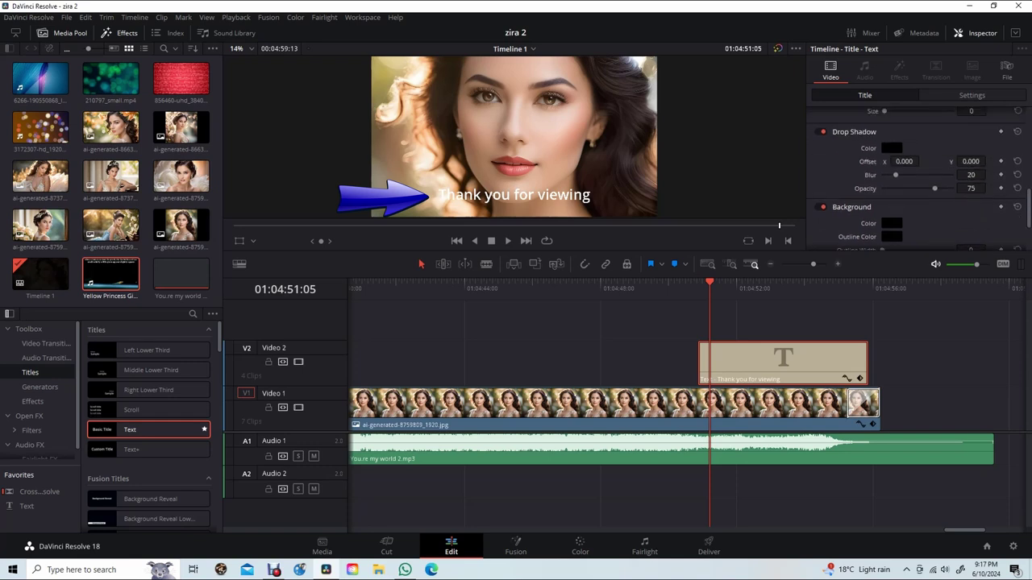
scroll(891, 118, up, 2)
scroll(891, 141, up, 1)
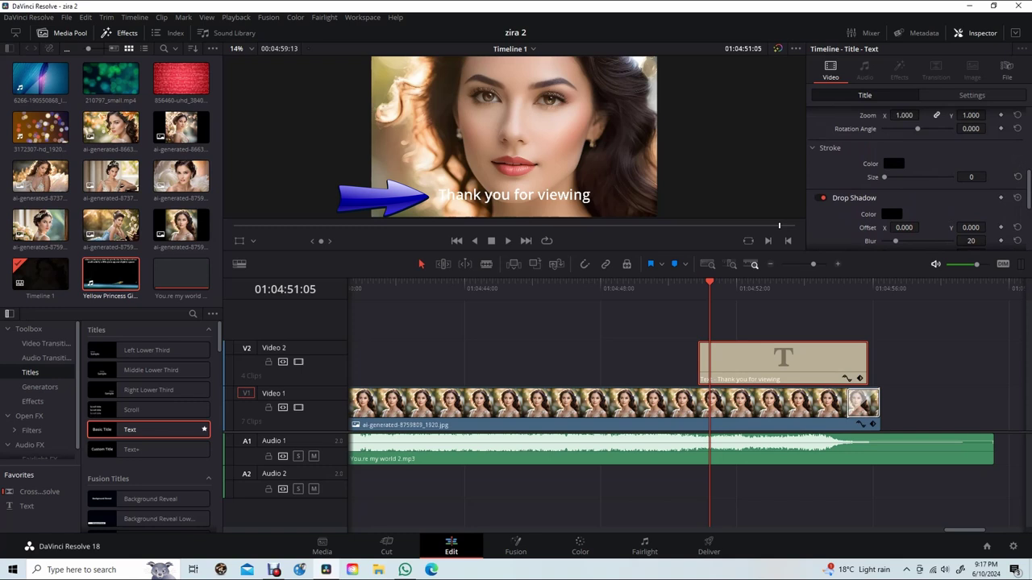
click(971, 176)
text(8)
key(Return)
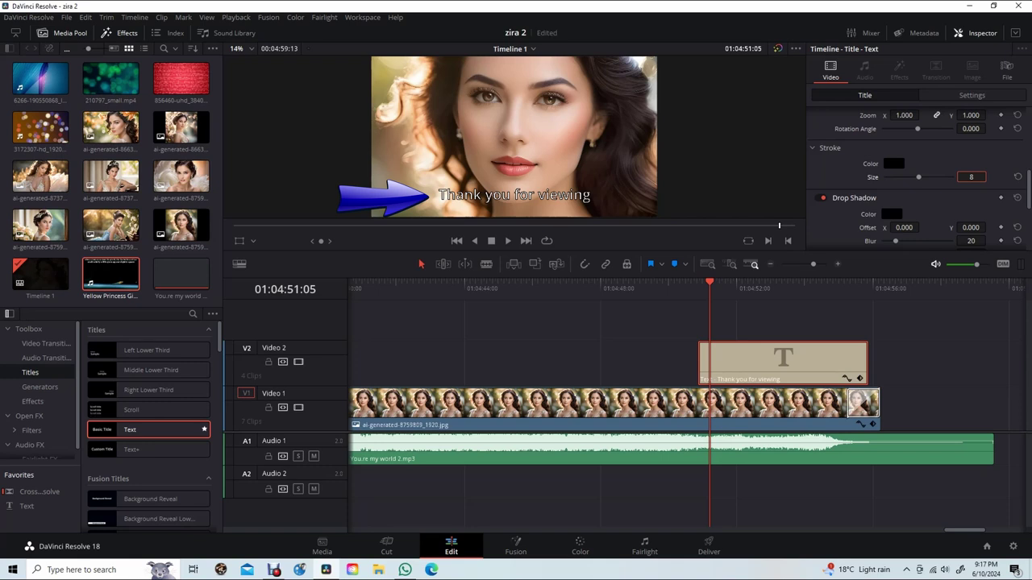
key(slash)
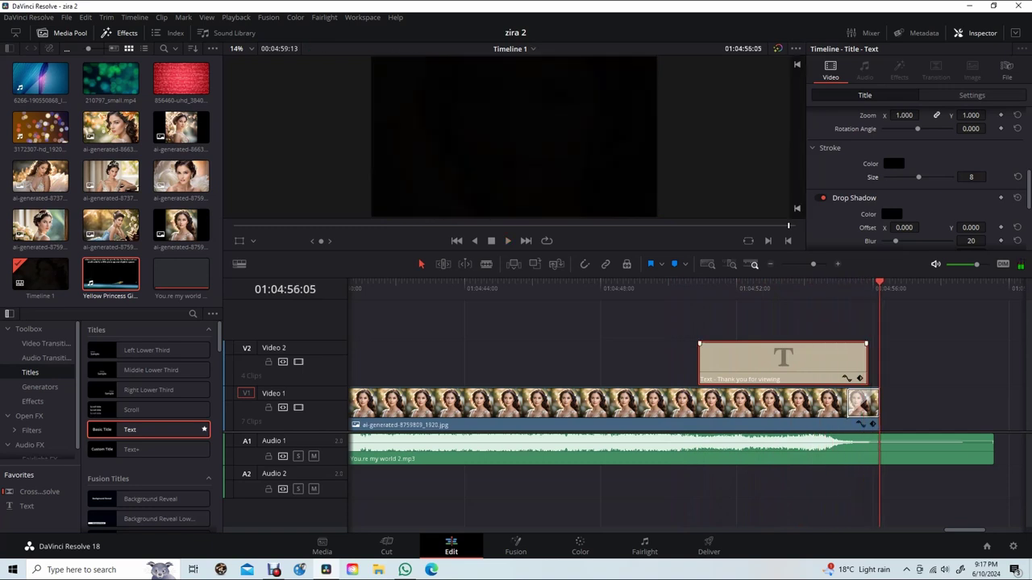
Step: Shift the title clip slightly earlier, add a Cross Dissolve to its end, and play it
drag(810, 367, 790, 367)
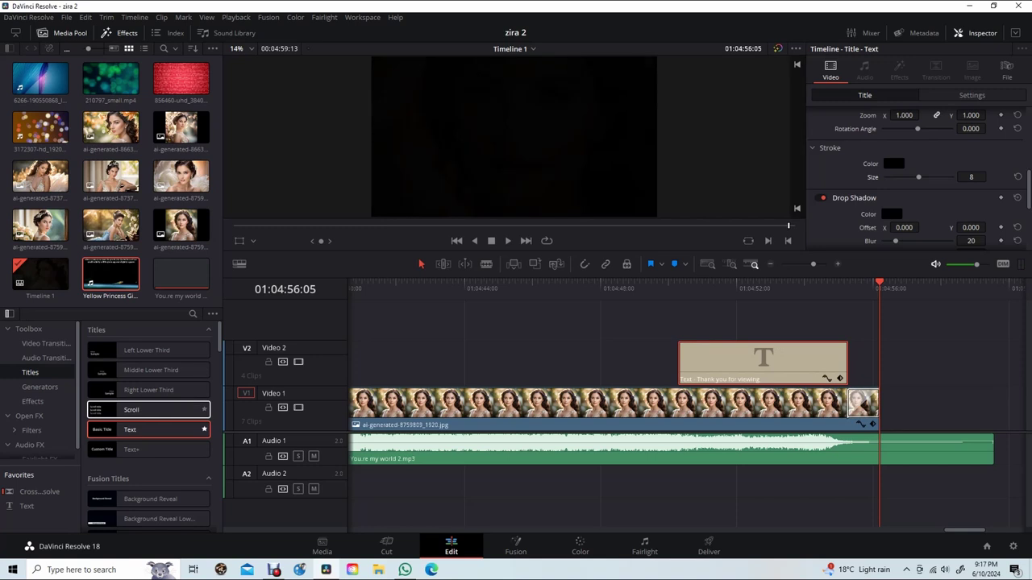
click(46, 344)
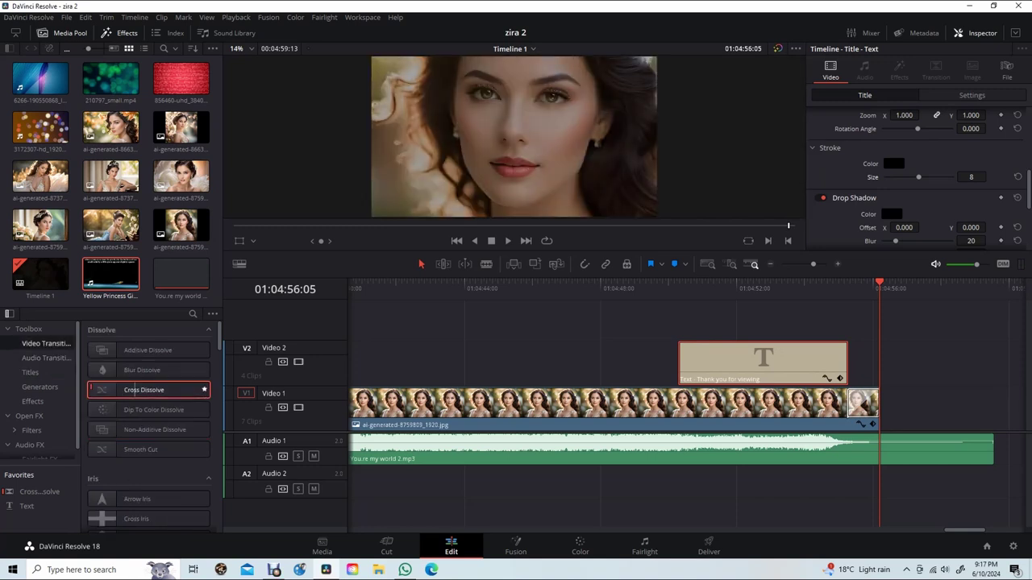
drag(134, 390, 875, 363)
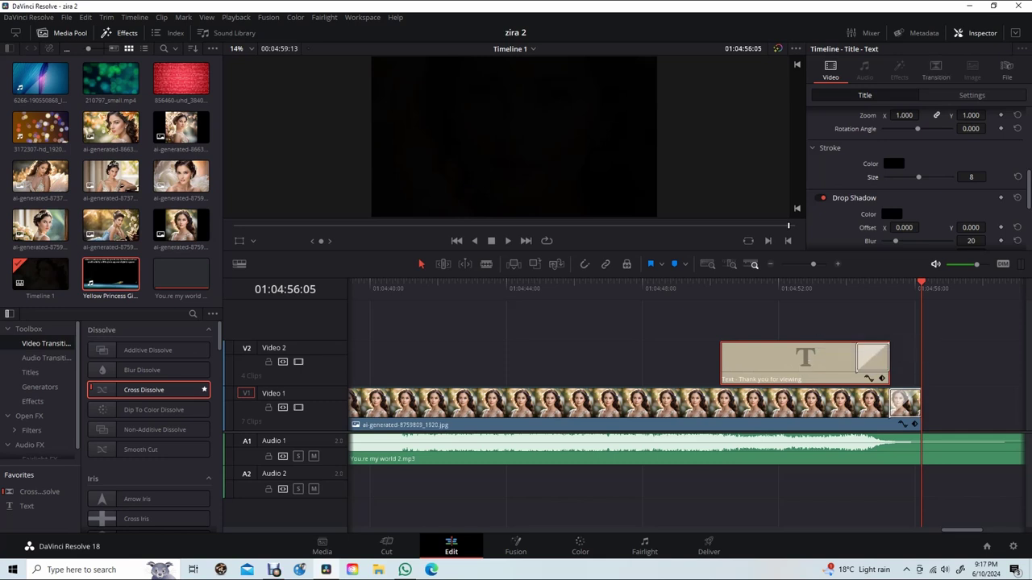
key(space)
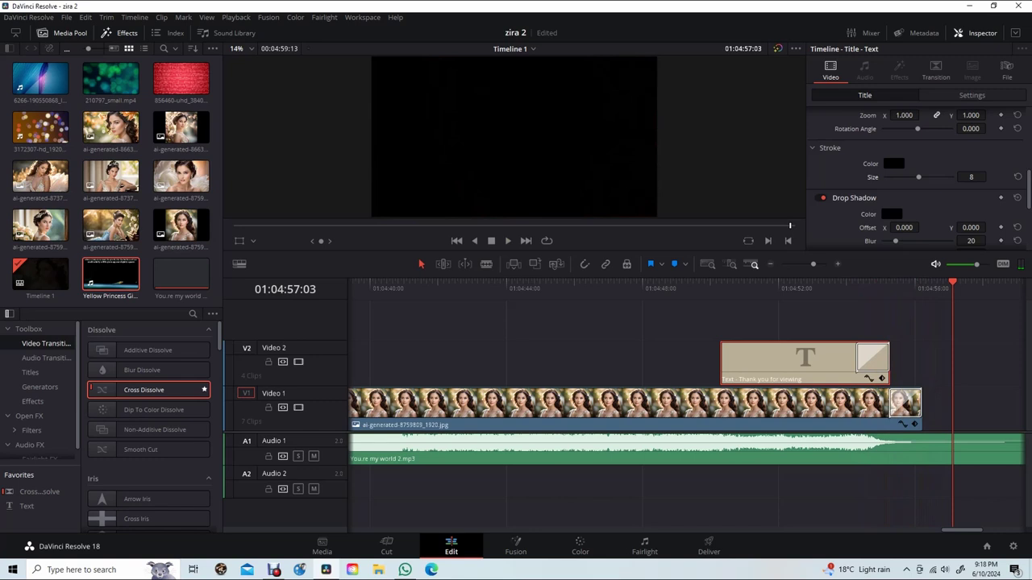
Step: Save the project with Ctrl+S and scroll the timeline to the right
key(ctrl+s)
scroll(685, 403, right, 5)
scroll(686, 404, right, 5)
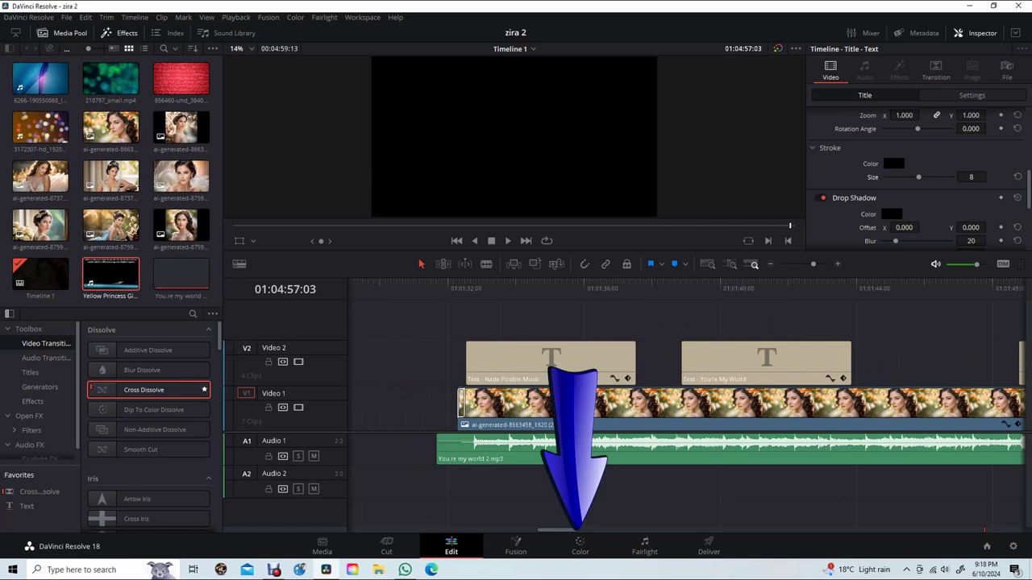
scroll(686, 404, right, 2)
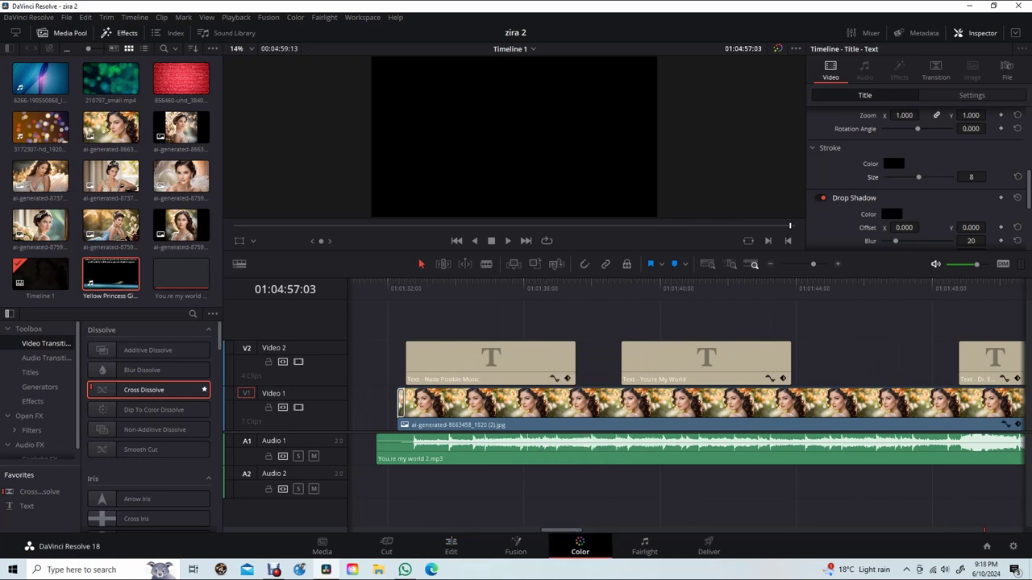
Step: On the Color page, select clip 01 and push its gain slightly toward blue
key(shift+5)
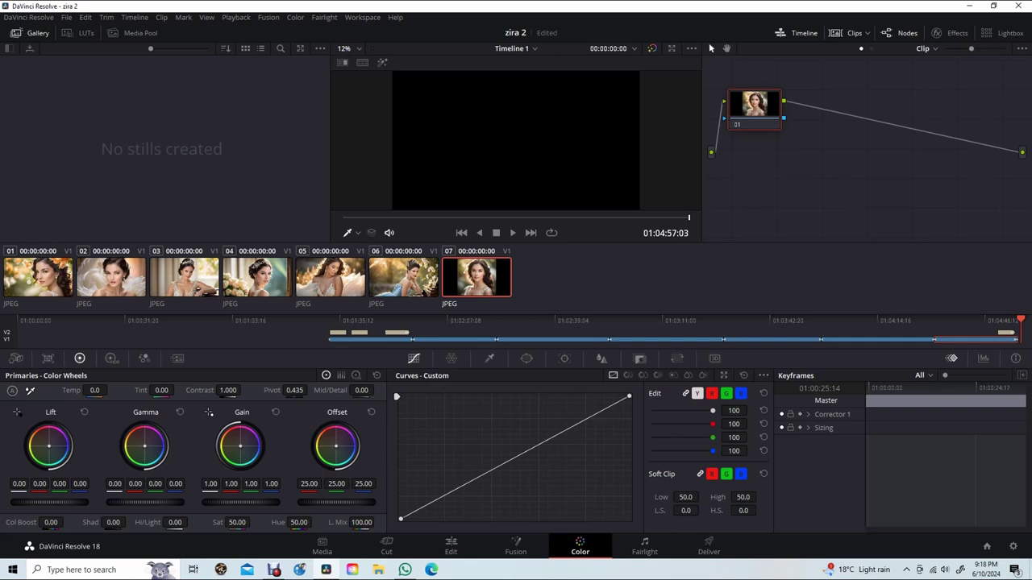
click(38, 276)
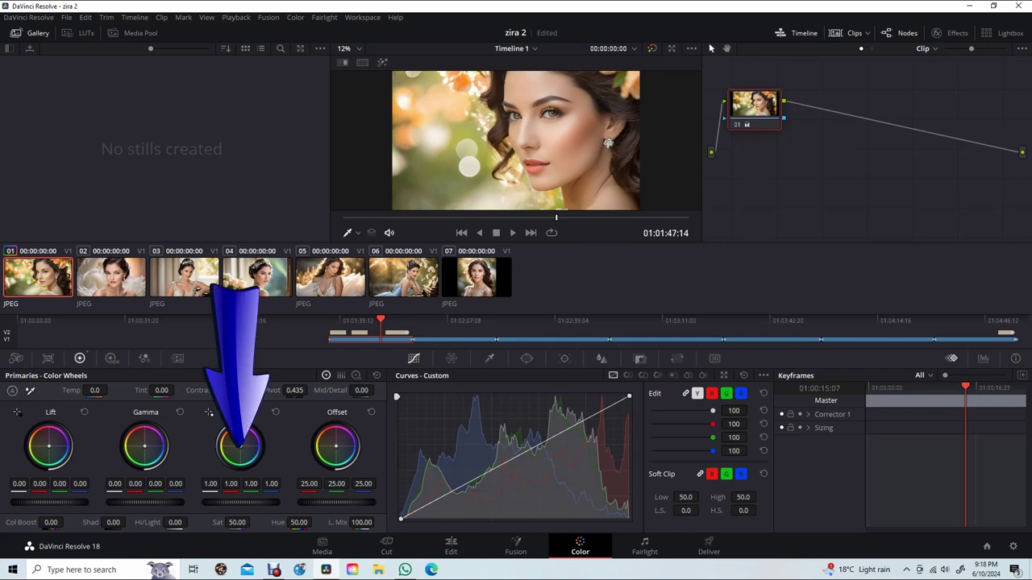
drag(239, 446, 241, 446)
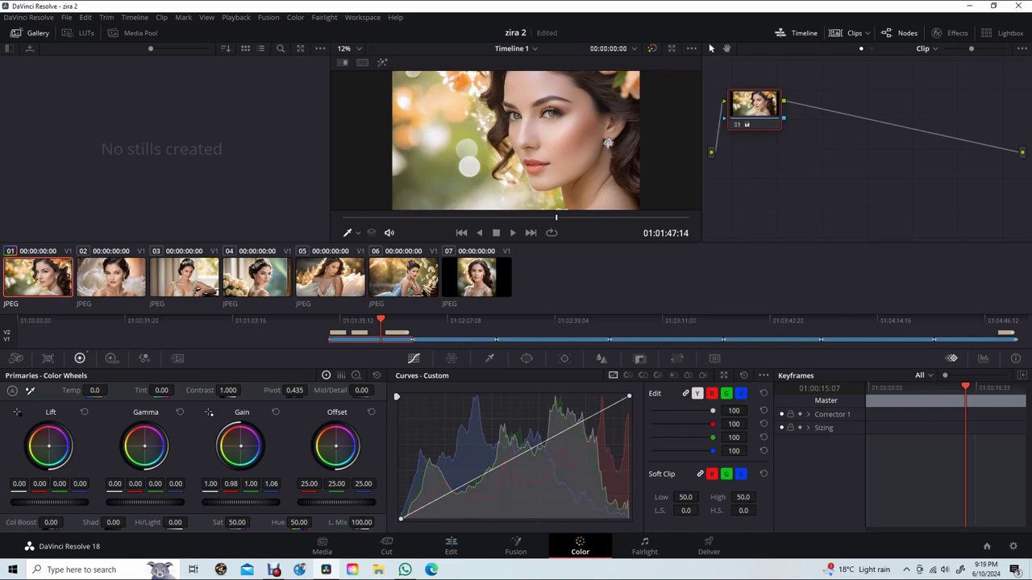
Step: Raise clip 01's saturation to 54.60 and contrast to 1.054, then select clip 02
drag(237, 522, 254, 522)
drag(228, 390, 243, 390)
scroll(516, 140, up, 1)
scroll(516, 140, up, 1)
scroll(516, 140, up, 1)
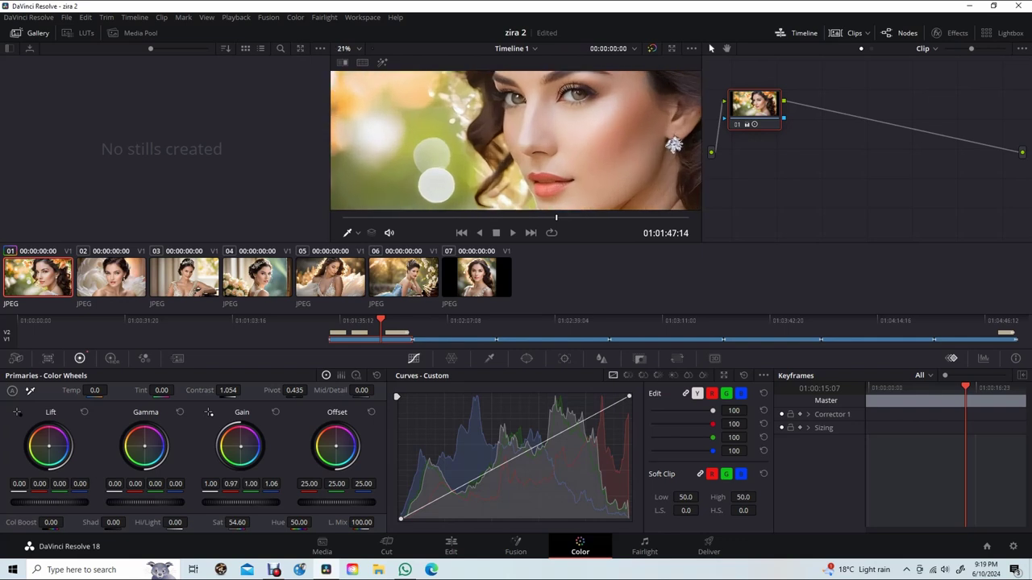
scroll(516, 140, up, 1)
scroll(516, 141, up, 1)
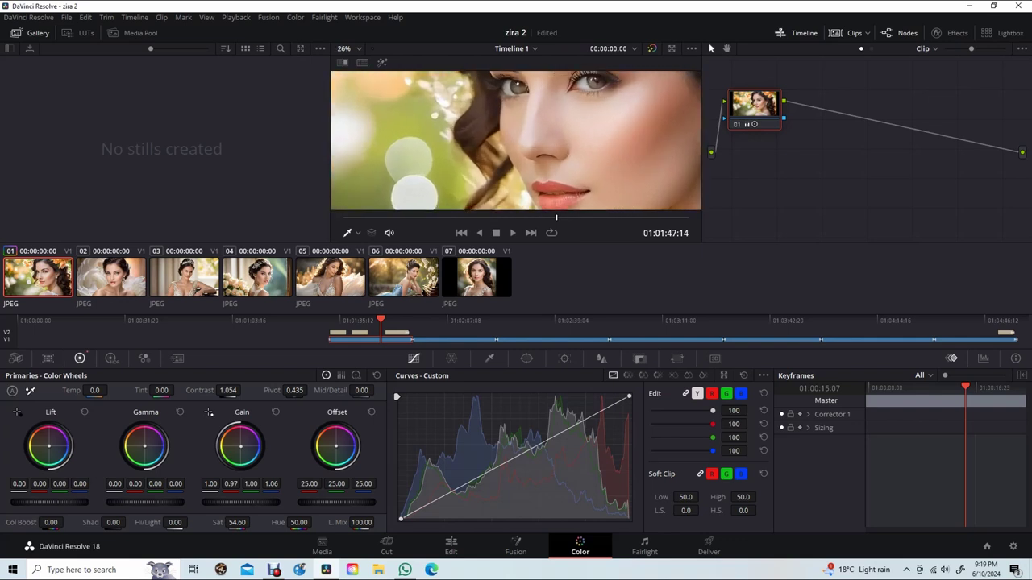
click(110, 276)
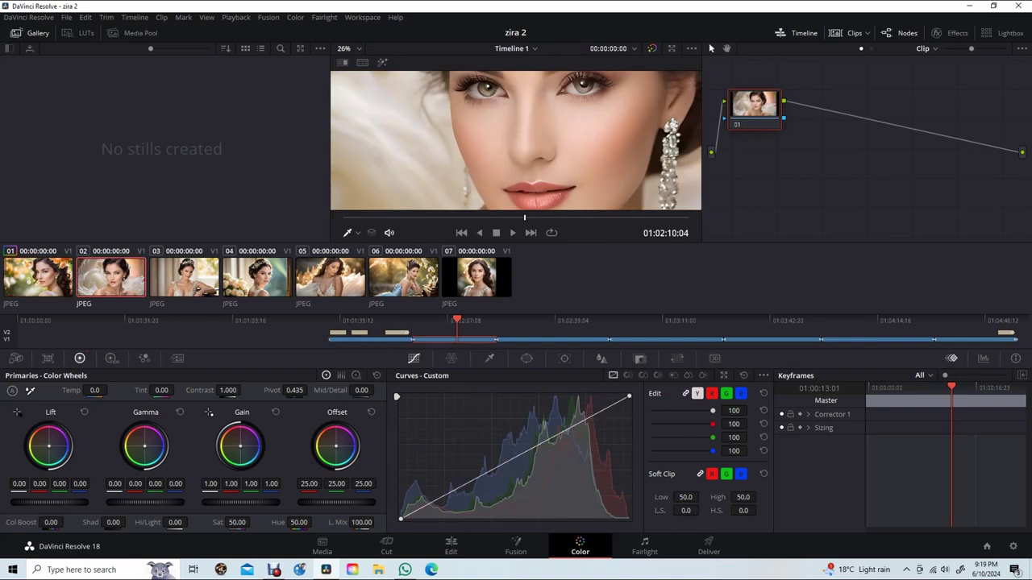
Step: Grade the third clip with less red and more blue gain, and slightly higher saturation and contrast
click(185, 277)
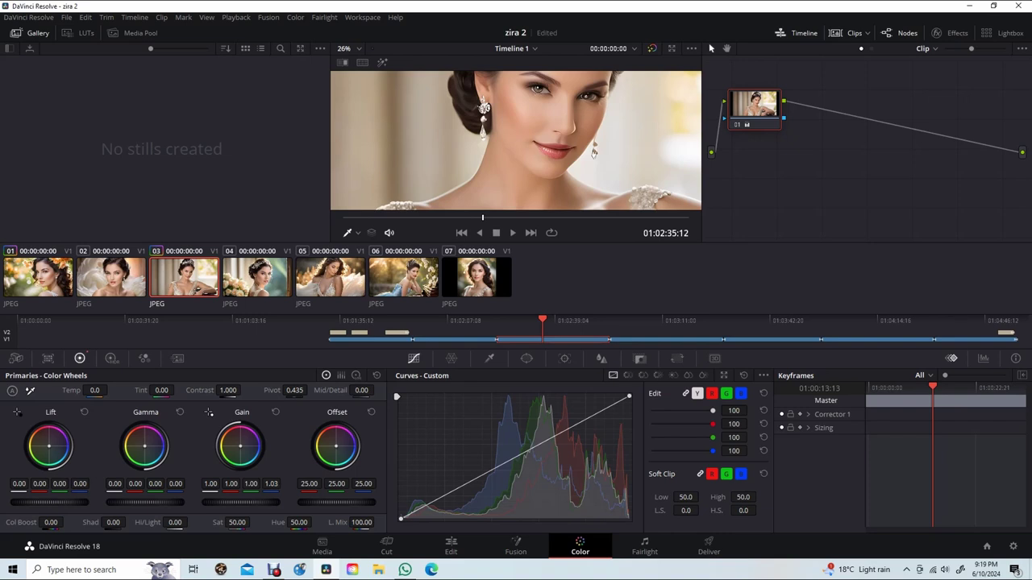
drag(231, 484, 229, 483)
drag(253, 522, 254, 523)
drag(228, 391, 243, 390)
drag(271, 483, 274, 483)
Step: On clip 05, bend the tone curve and nudge saturation and contrast up, then select clip 06
key(Down)
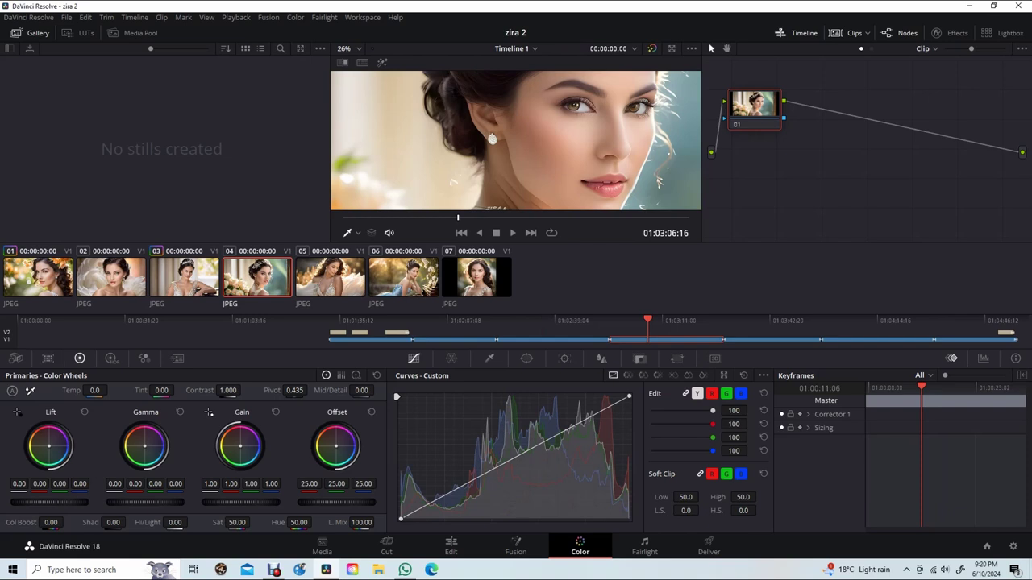
key(Down)
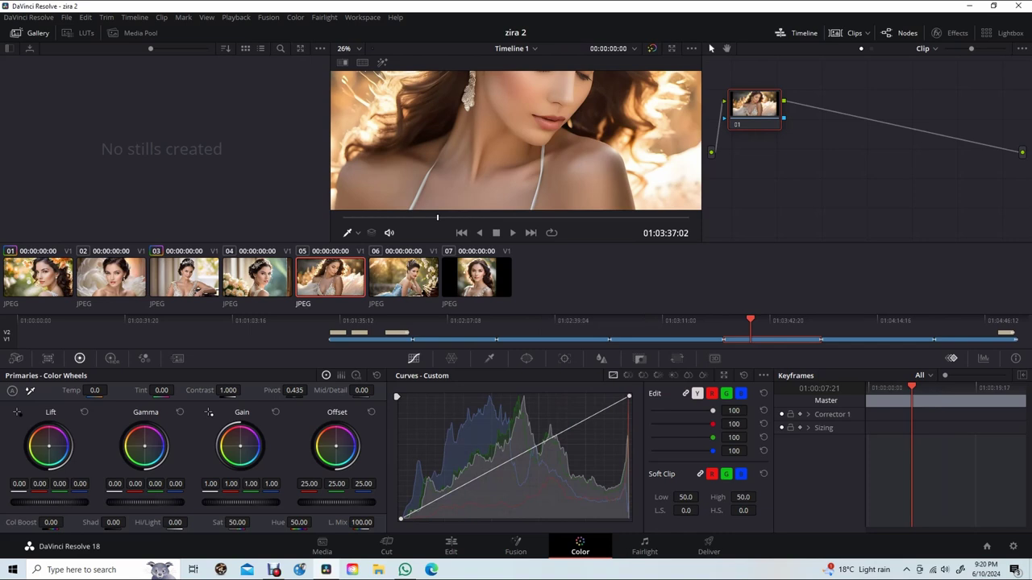
drag(474, 480, 473, 472)
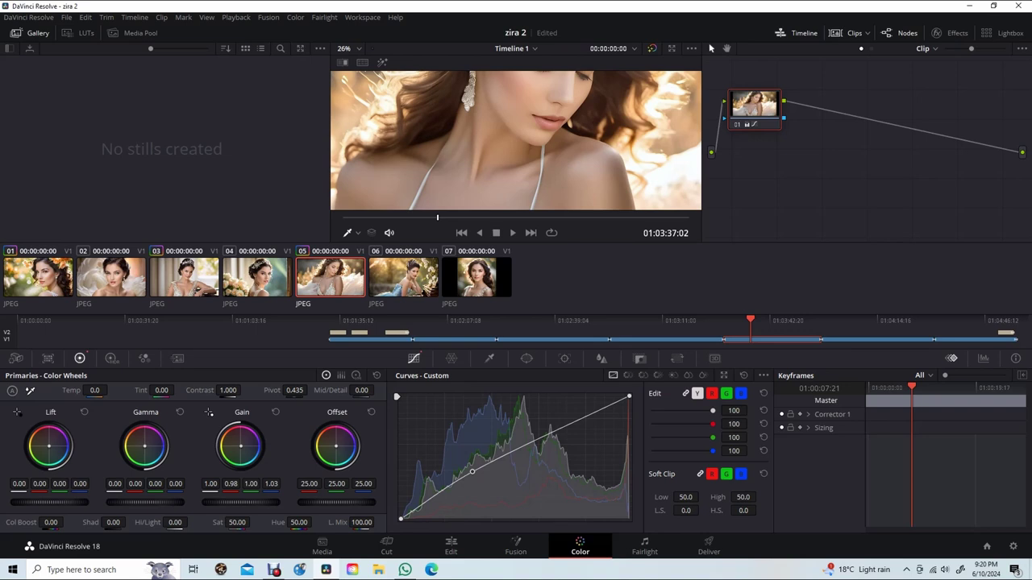
drag(237, 522, 253, 522)
drag(229, 390, 243, 390)
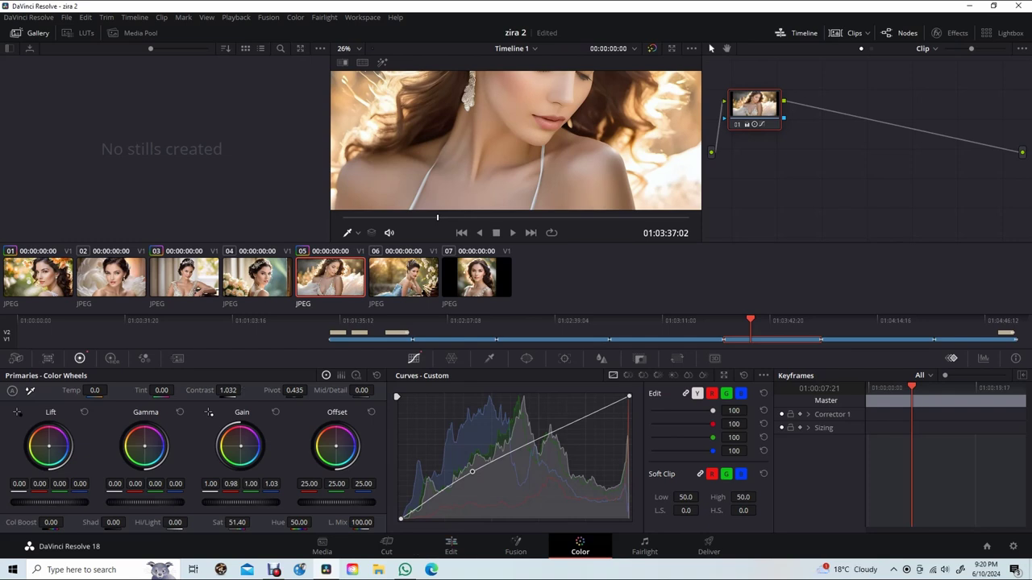
click(403, 277)
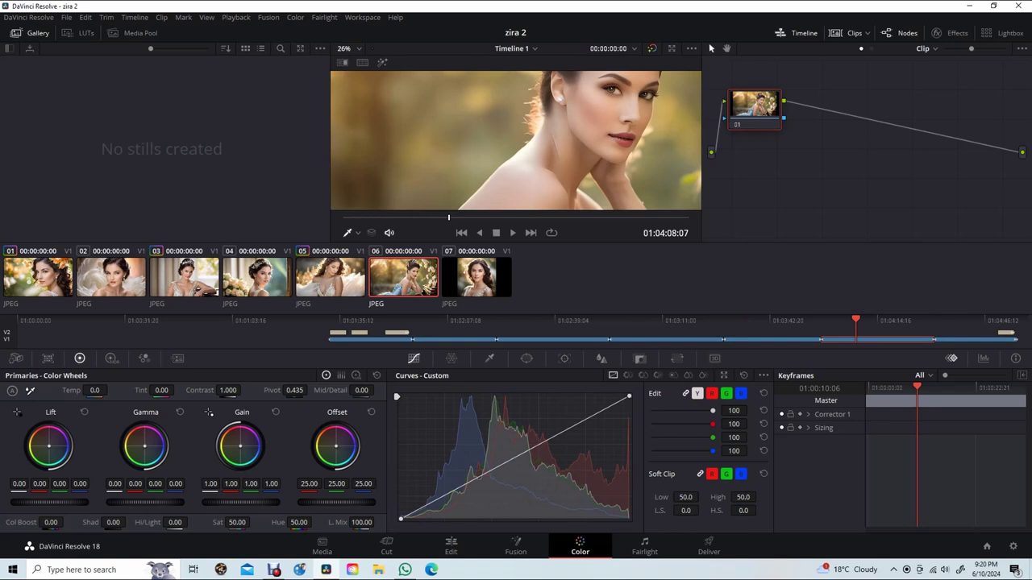
Step: Grade clip 06 with red gain 0.98, saturation 52.40 and contrast 1.030
drag(231, 484, 227, 484)
drag(252, 523, 252, 523)
drag(228, 390, 229, 385)
Step: Brighten clip 07's gain slightly toward blue, then return to the Edit page
click(476, 276)
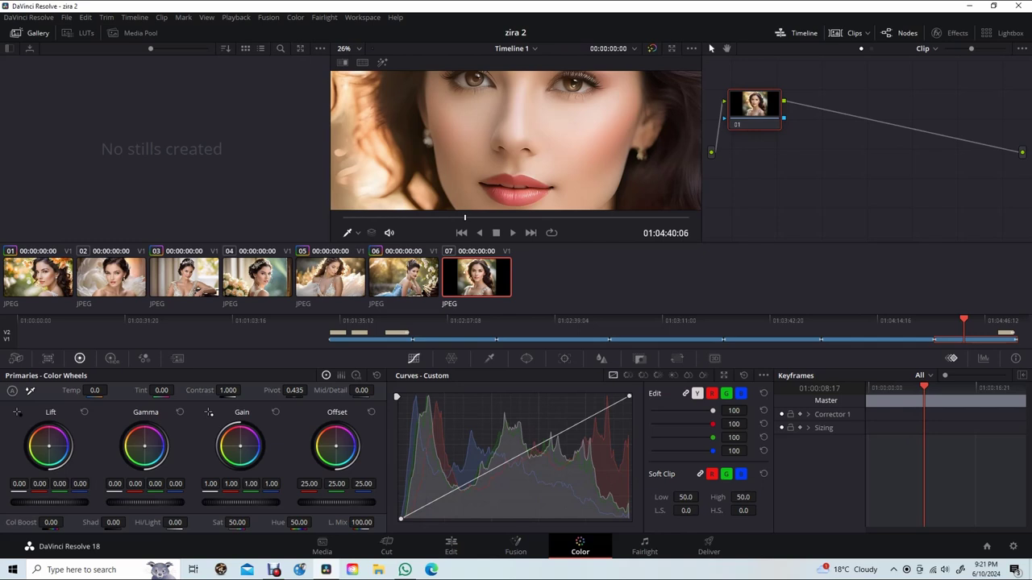
drag(240, 501, 228, 484)
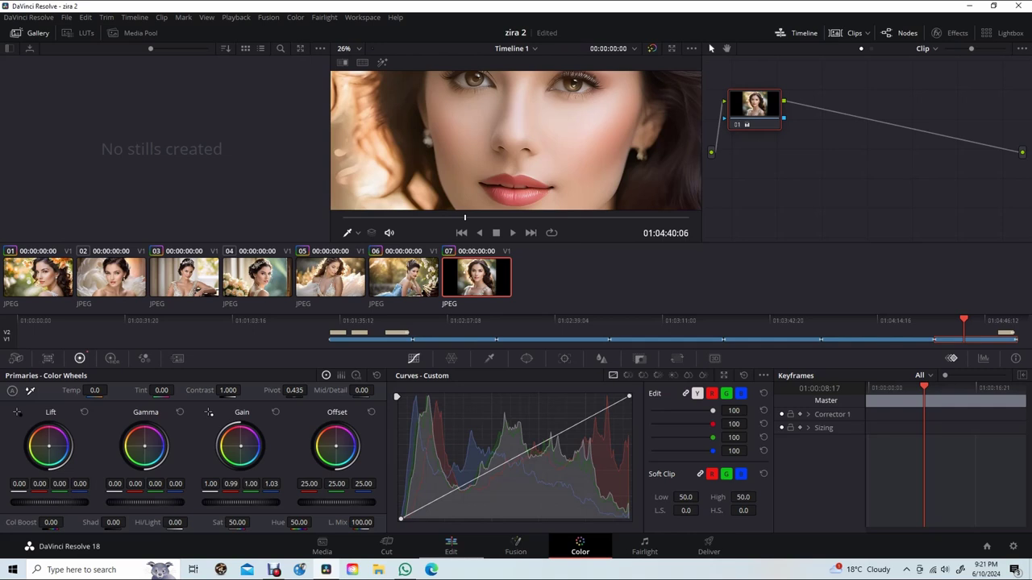
click(450, 547)
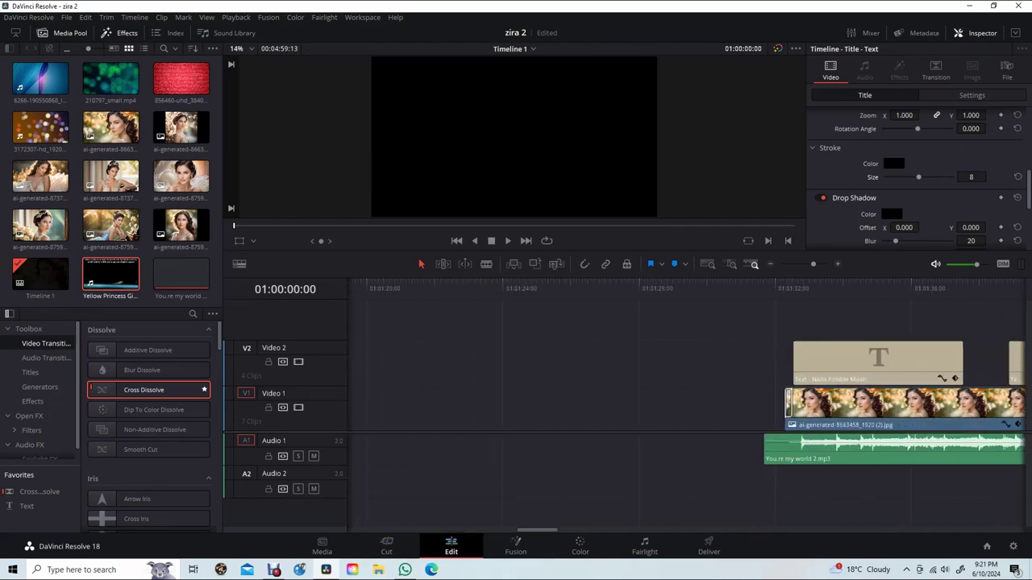
Step: Enlarge the viewer, play through to the second portrait, and open it on the Color page
key(space)
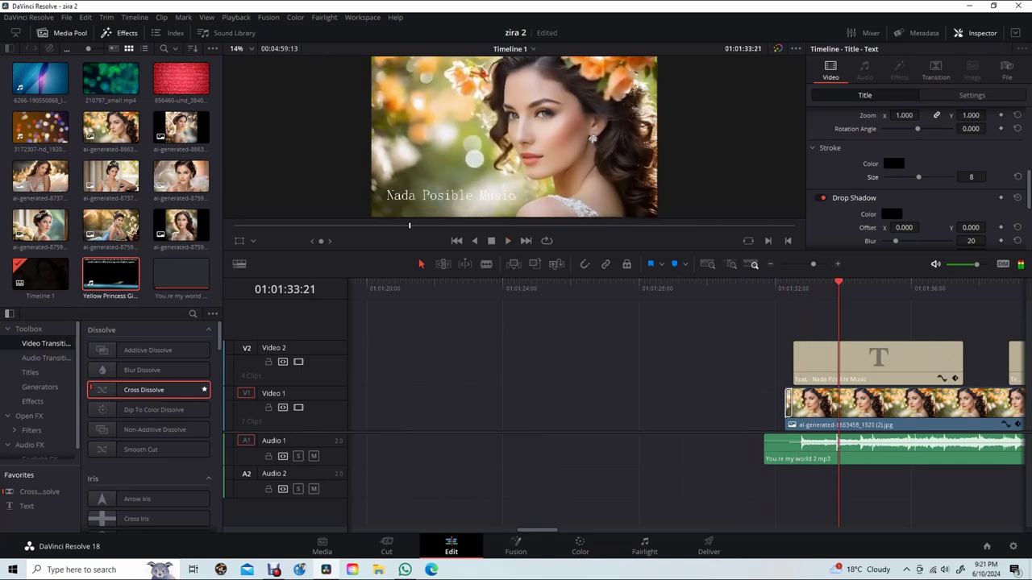
key(space)
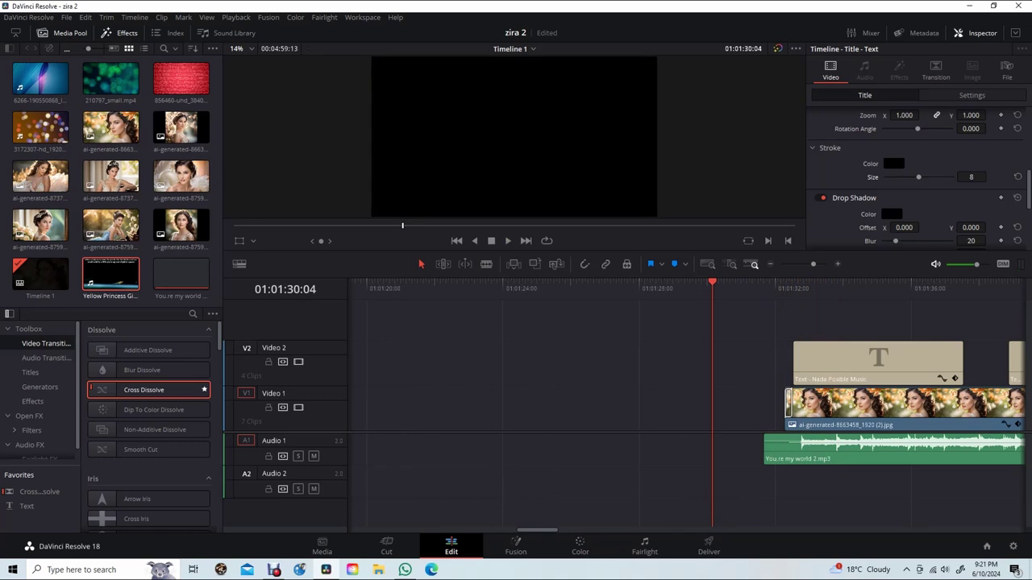
drag(516, 252, 516, 412)
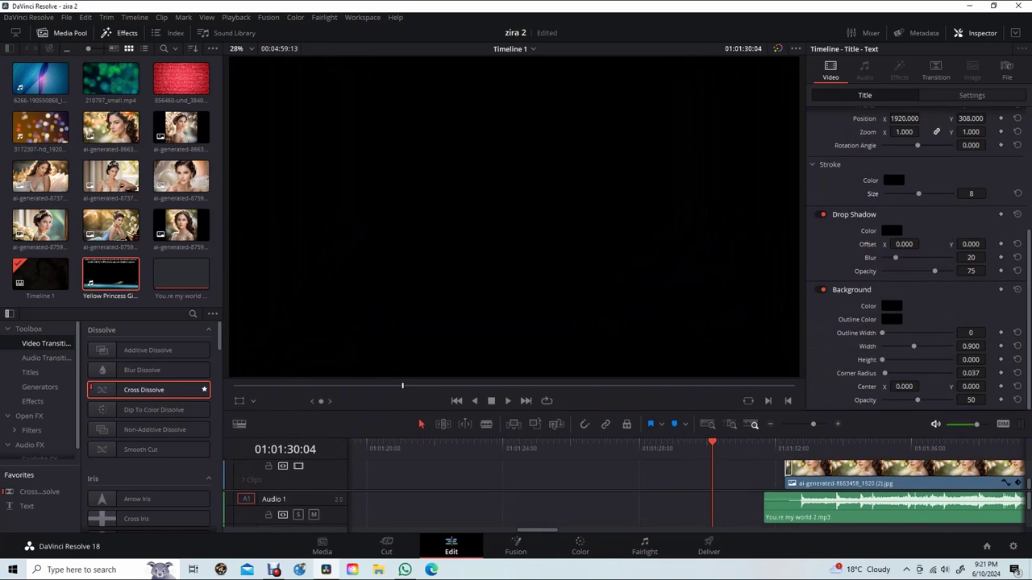
key(space)
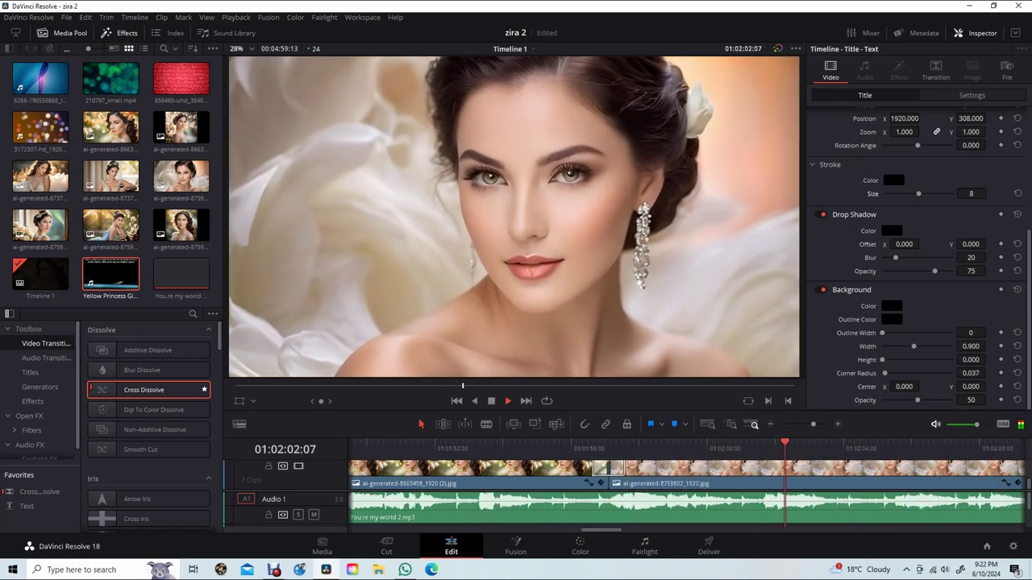
key(space)
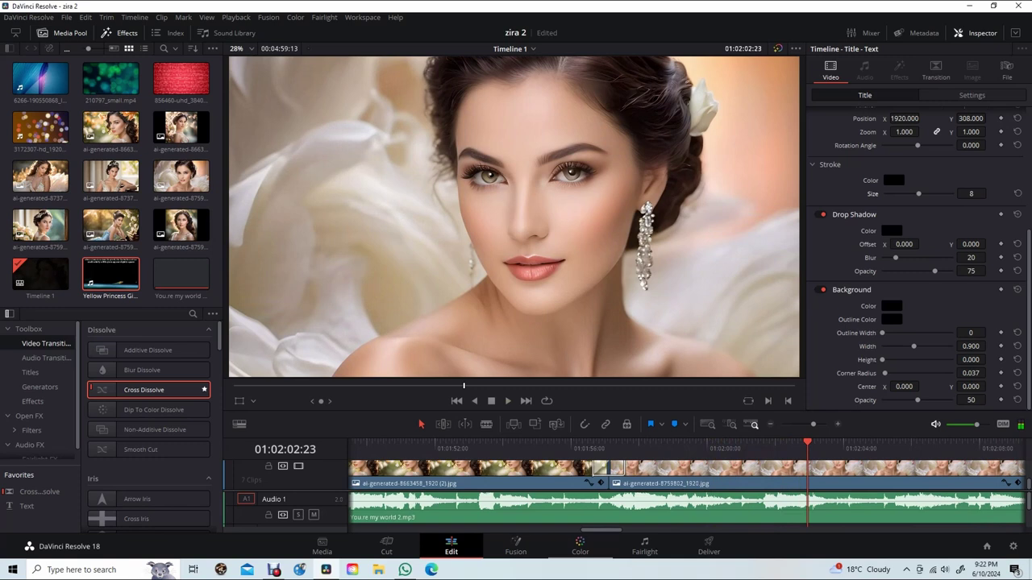
key(shift+6)
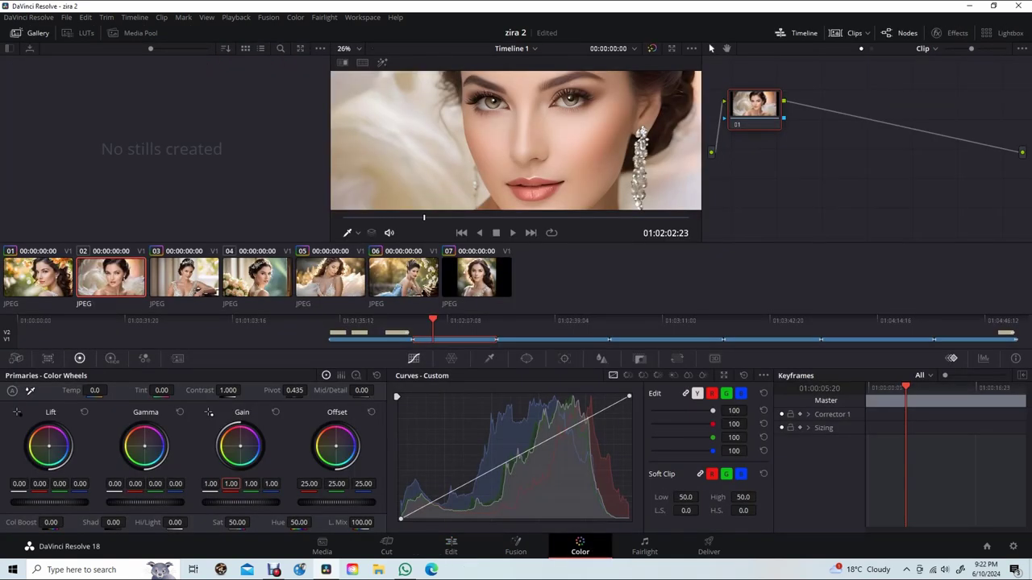
Step: Set clip 02's red gain to 0.98 and blue gain to 1.02
text(0.98)
key(Return)
drag(271, 483, 274, 483)
Step: Back on the Edit page, replay from the dissolve to check the new grade
click(451, 546)
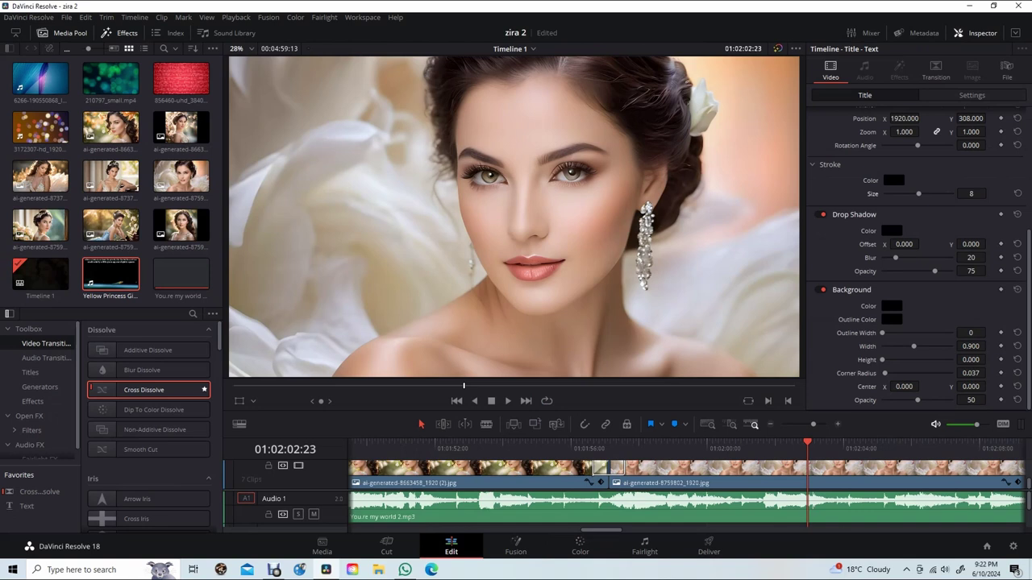
key(Up)
key(space)
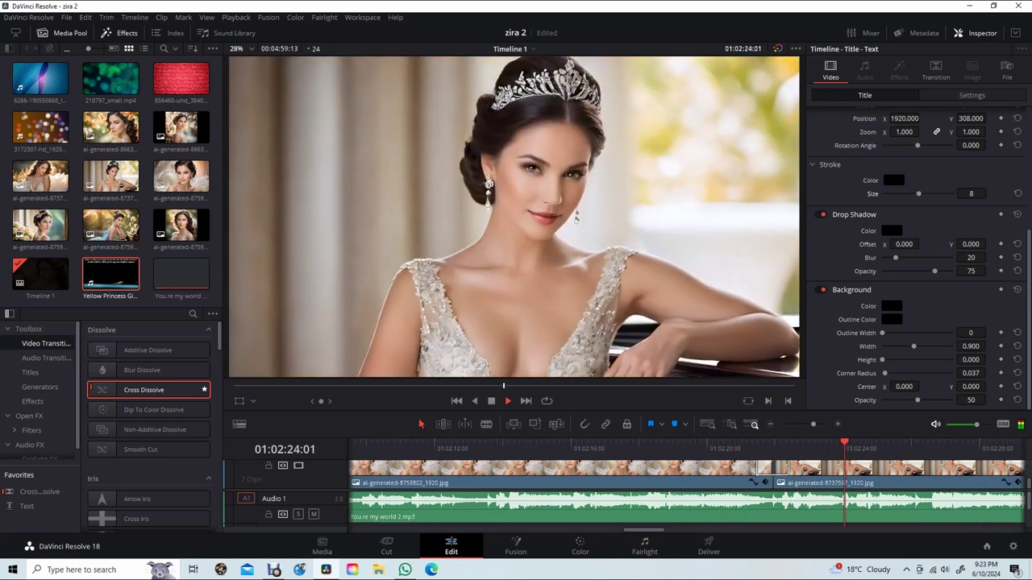
key(space)
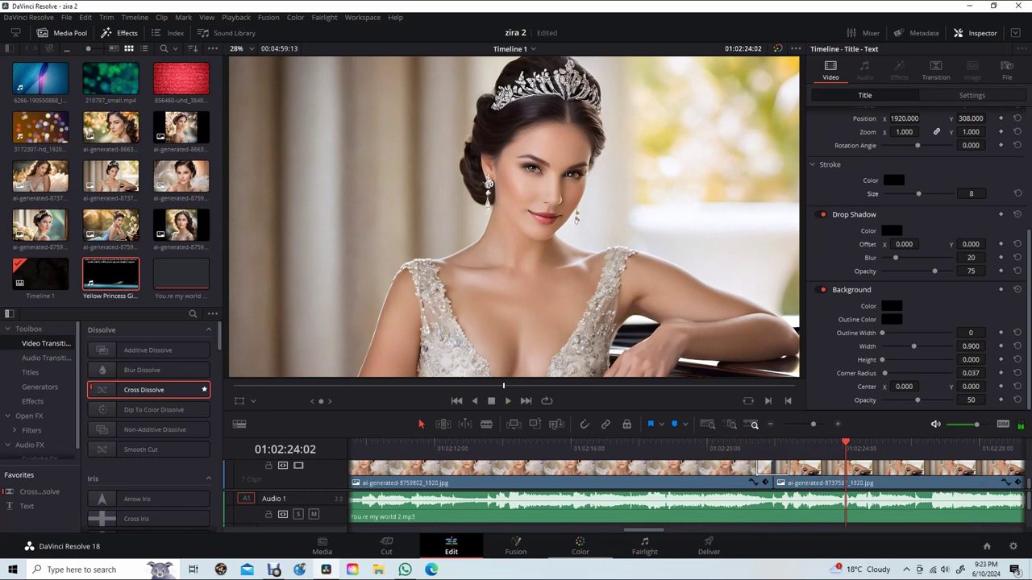
Step: Confirm clip 03's saturation and green gain edits, save the project, and play the timeline to review
key(shift+6)
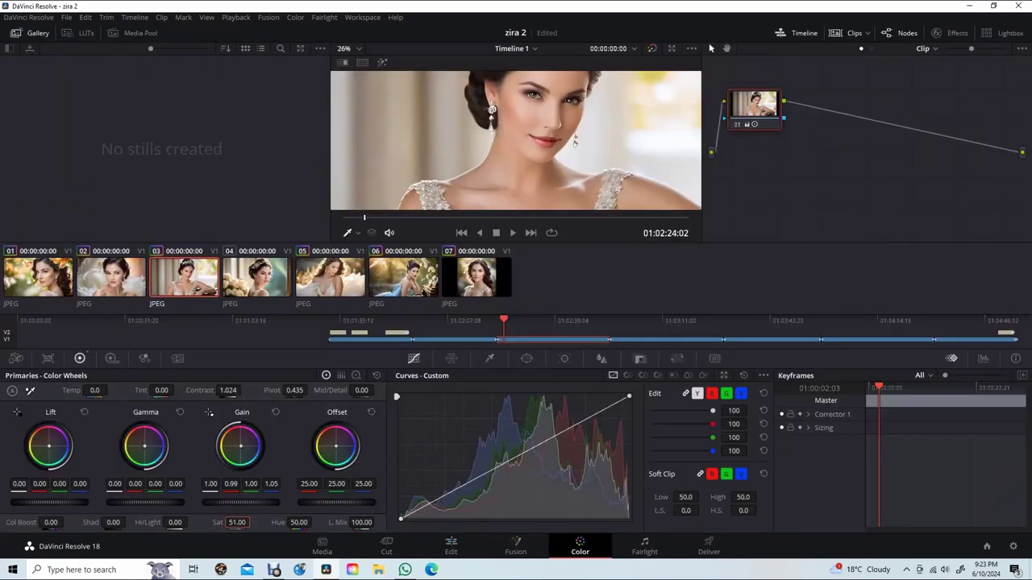
key(Return)
key(ctrl+s)
key(shift+4)
key(space)
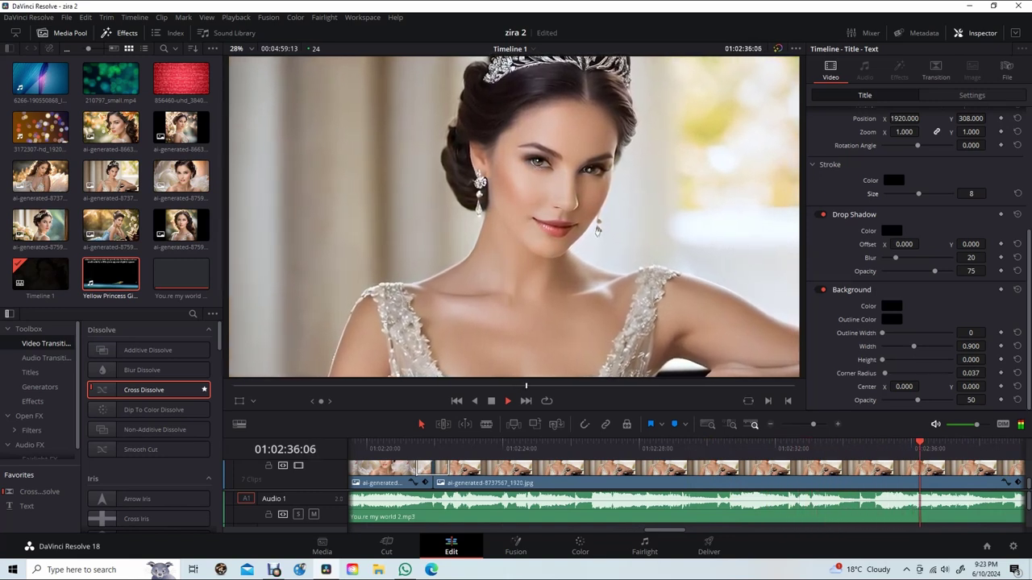
key(space)
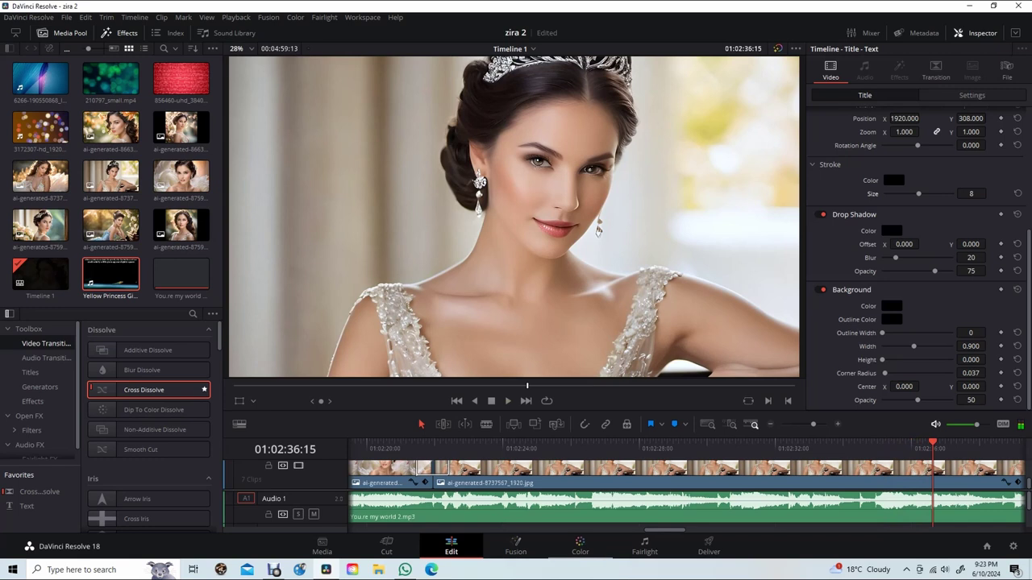
Step: Raise clip 03's curve midpoint to brighten midtones, then play it back on the Edit page
key(shift+6)
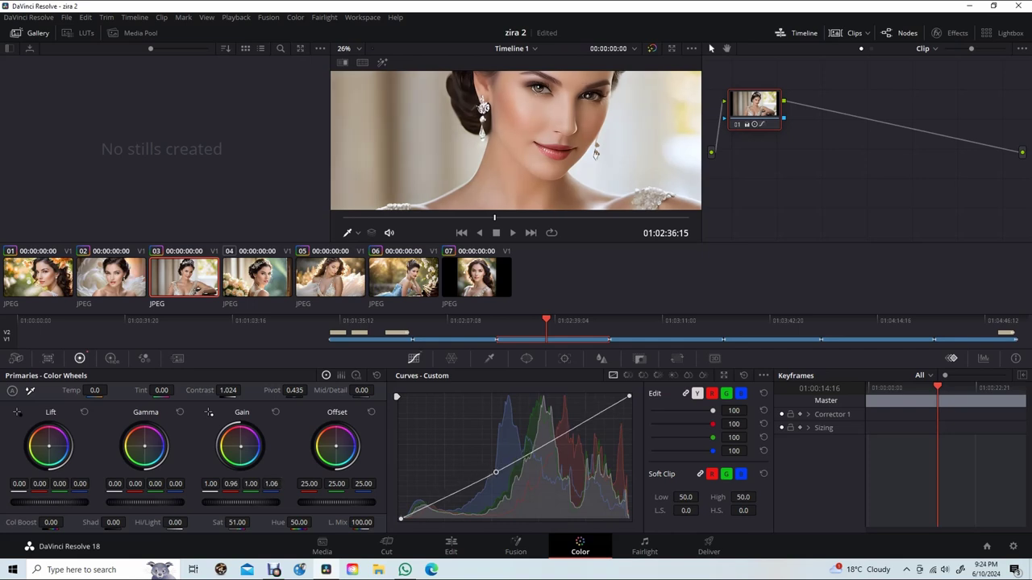
drag(496, 471, 512, 460)
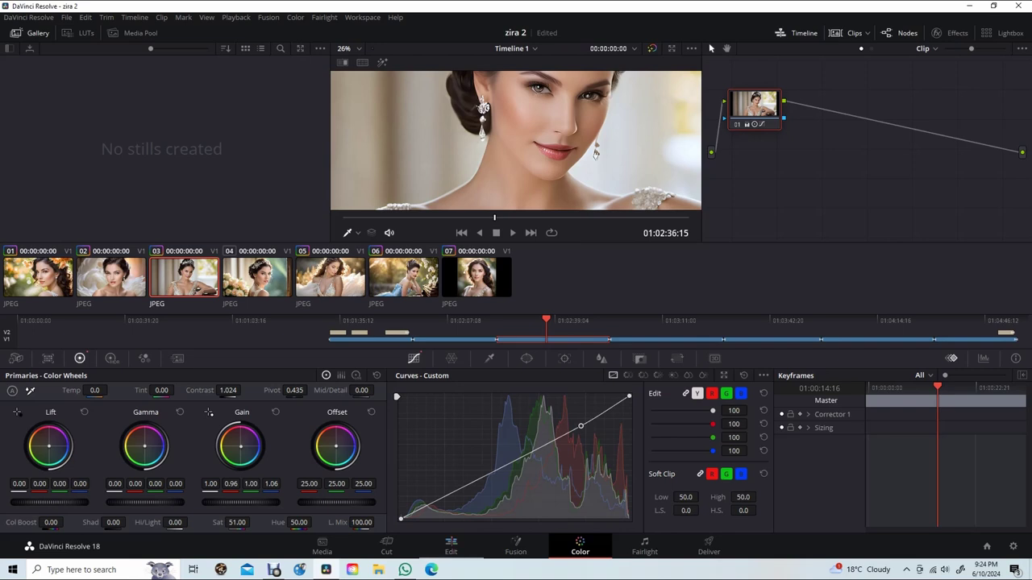
key(shift+4)
key(space)
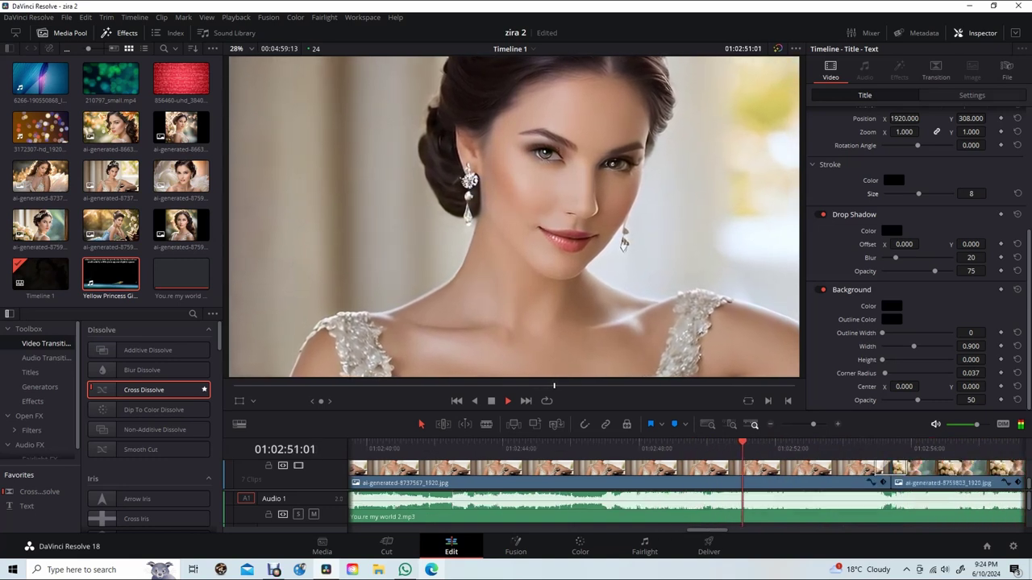
Step: Undo clip 03's midtone curve adjustment and resume playback on the Edit page
key(space)
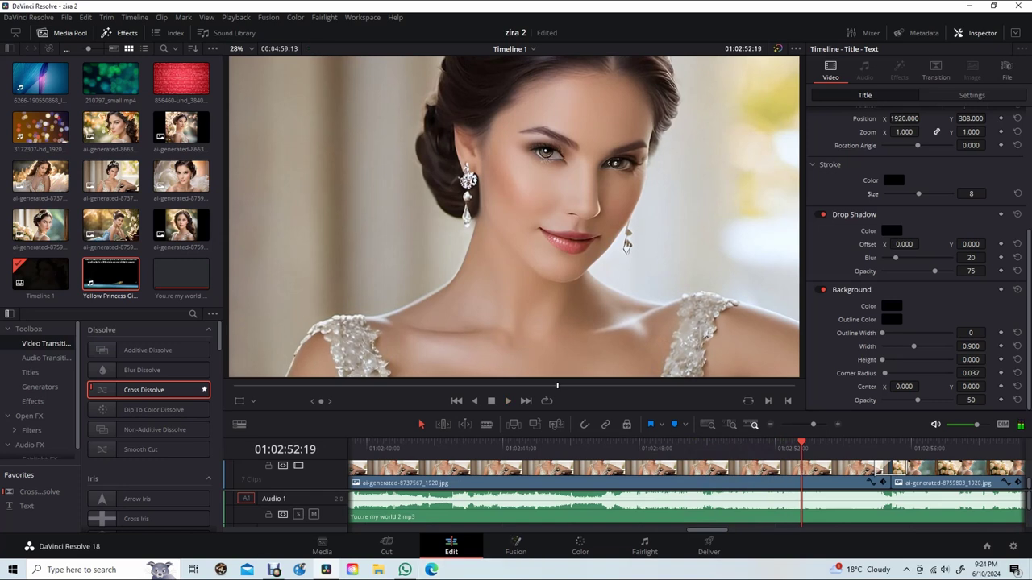
key(shift+6)
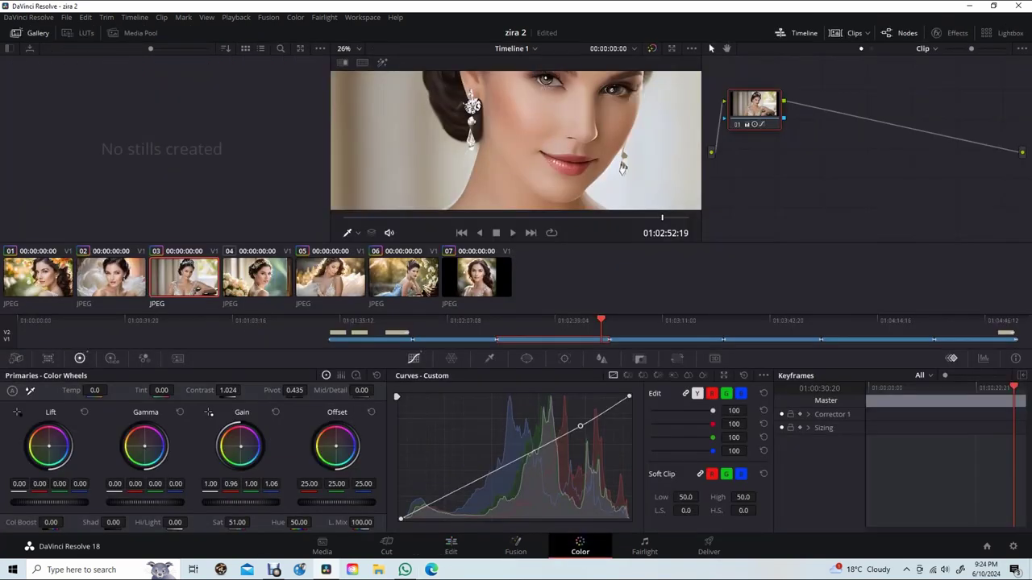
key(ctrl+z)
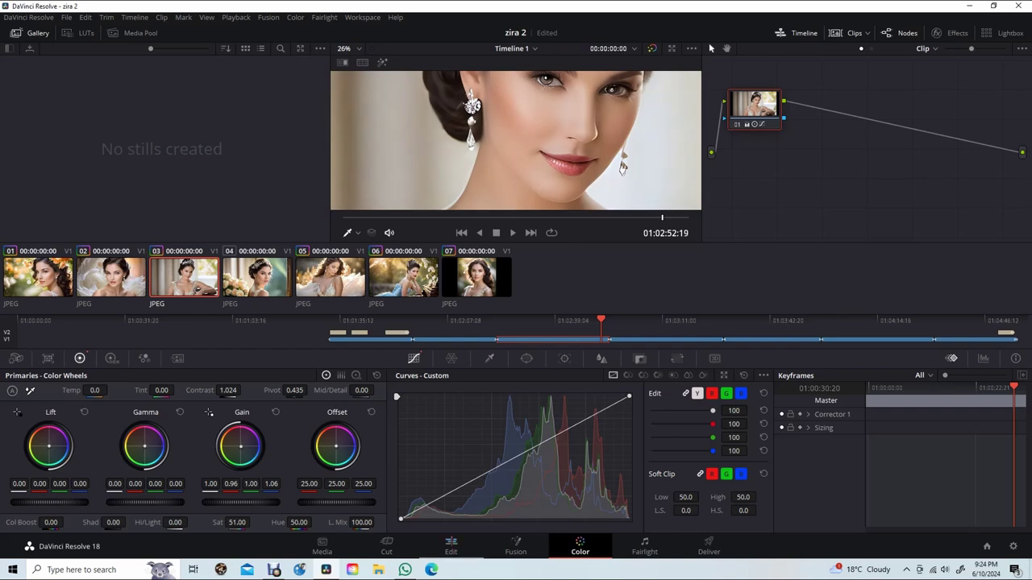
key(shift+4)
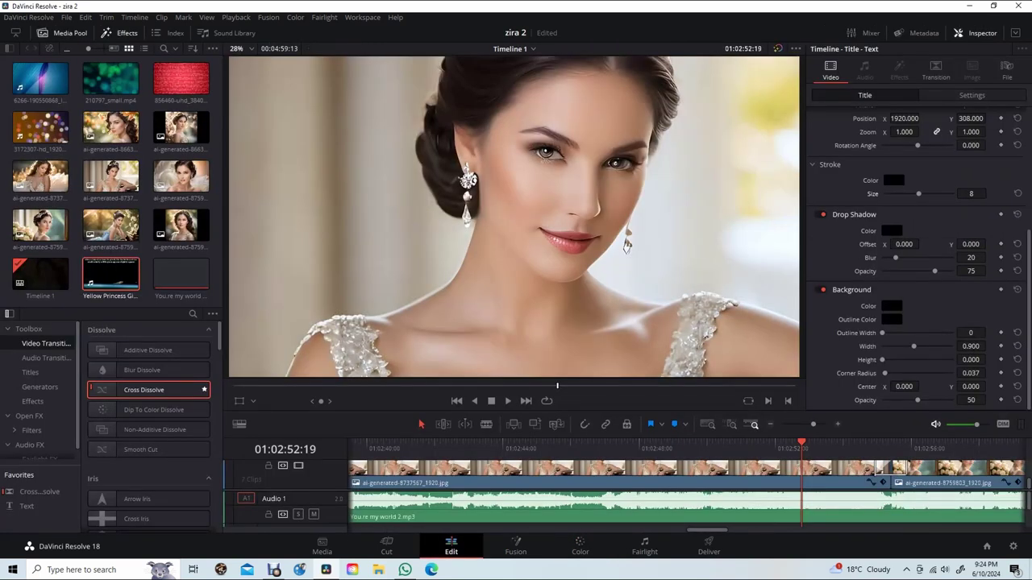
key(space)
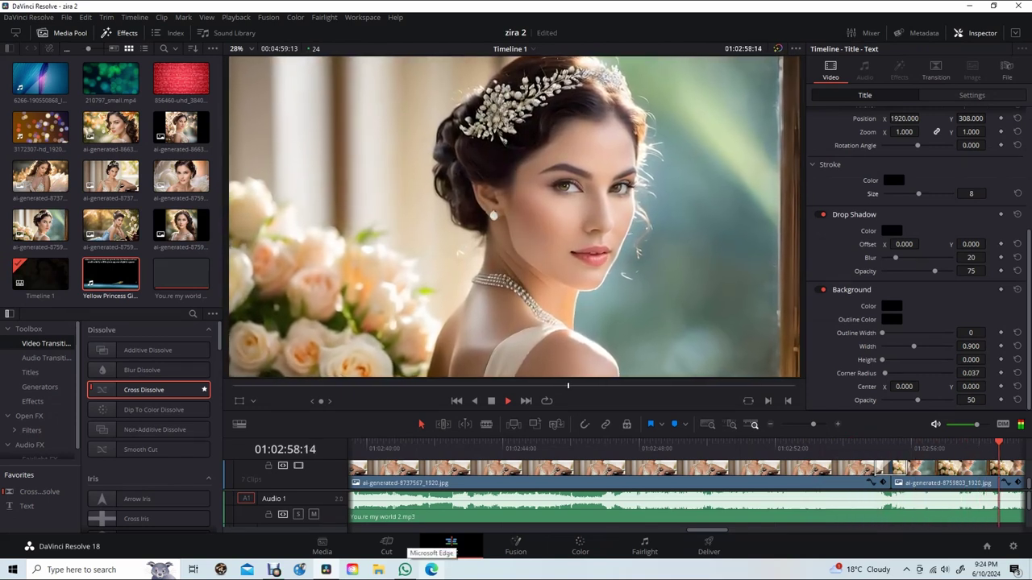
Step: Check the third portrait's grade on the Color page, then play from 01:02:46:21
click(459, 445)
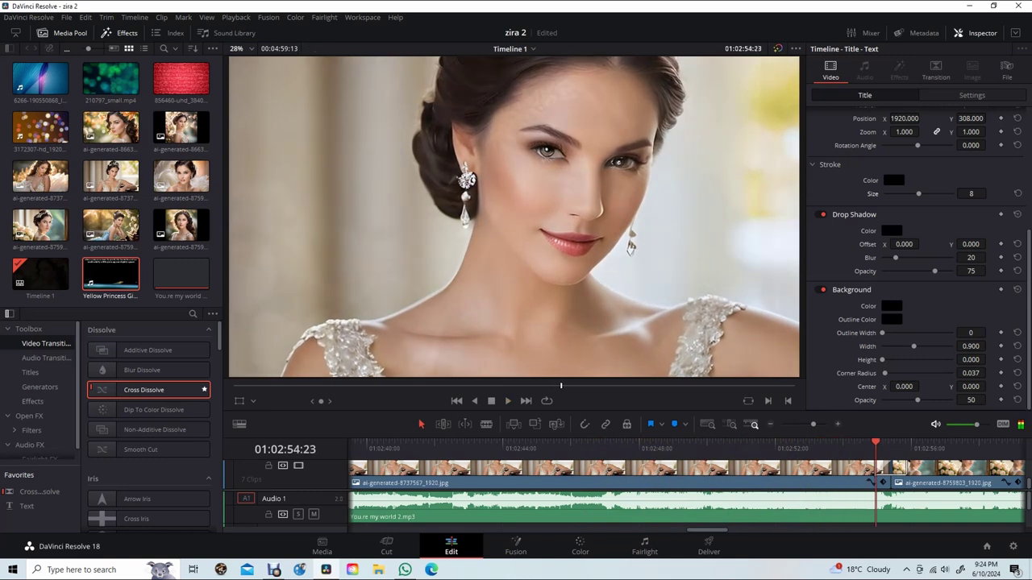
key(shift+6)
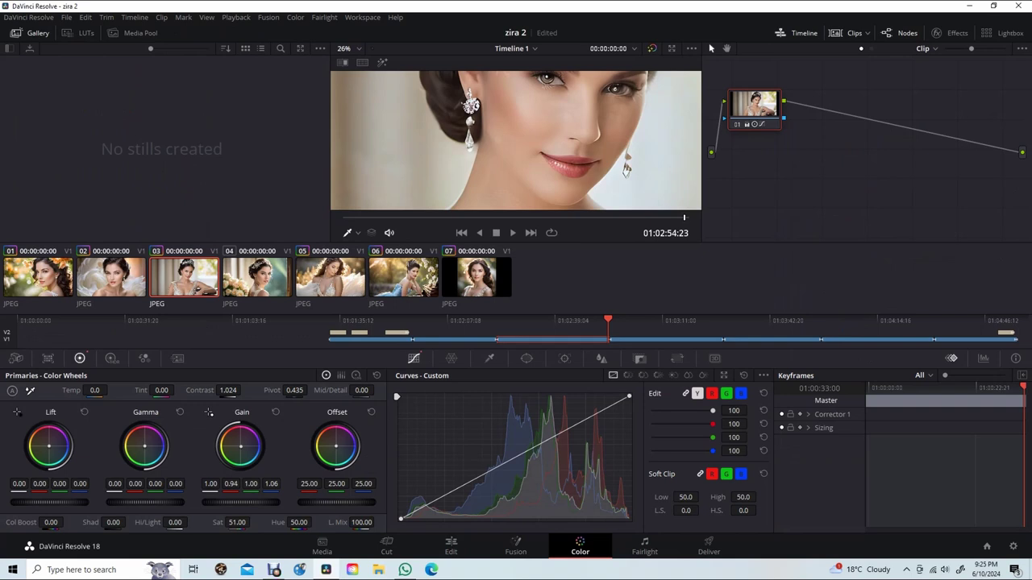
key(shift+4)
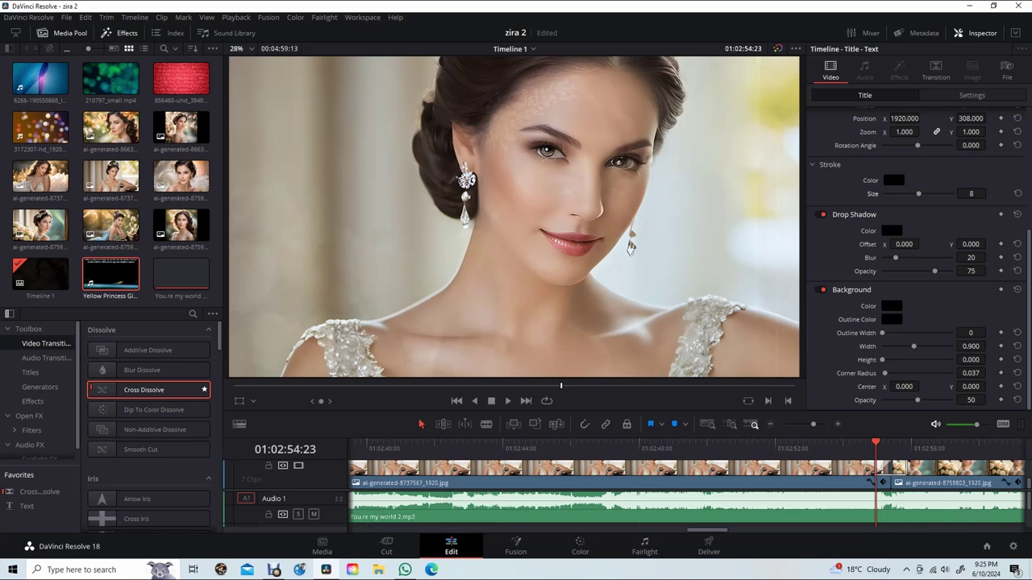
key(shift+5)
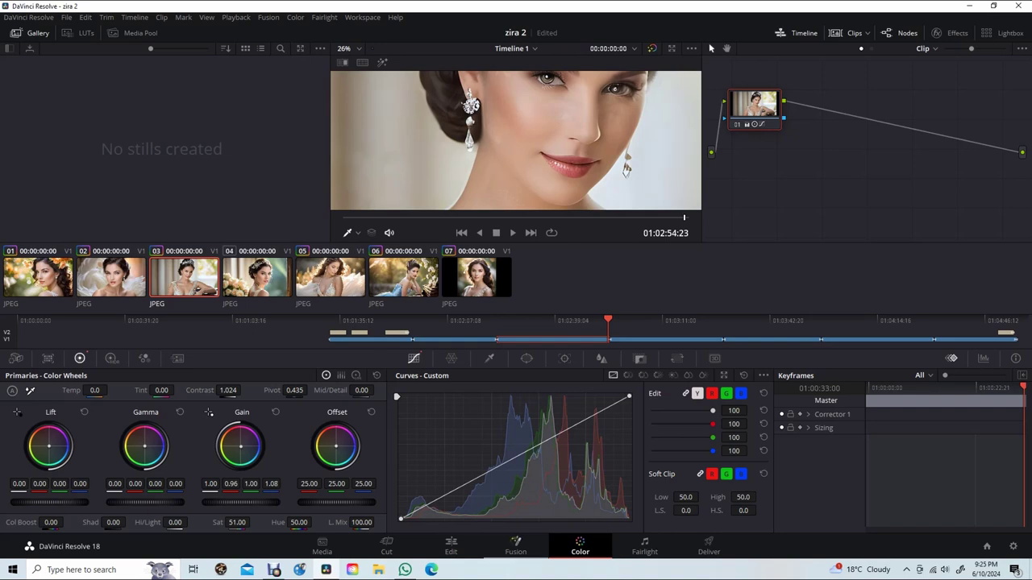
key(shift+4)
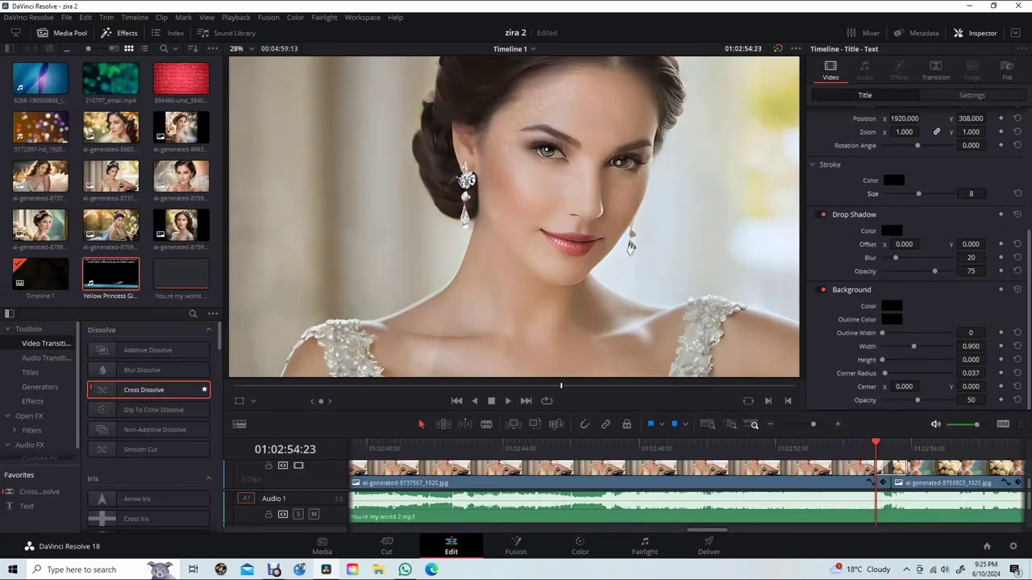
click(604, 448)
key(space)
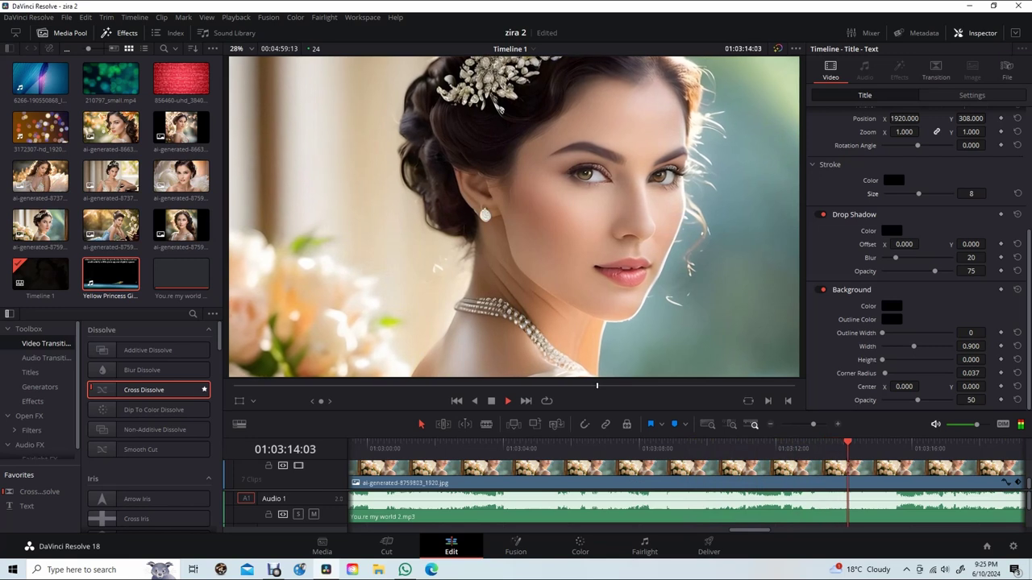
Step: Stop on the fourth portrait, inspect its grade on the Color page, then resume playback on the Edit page
key(space)
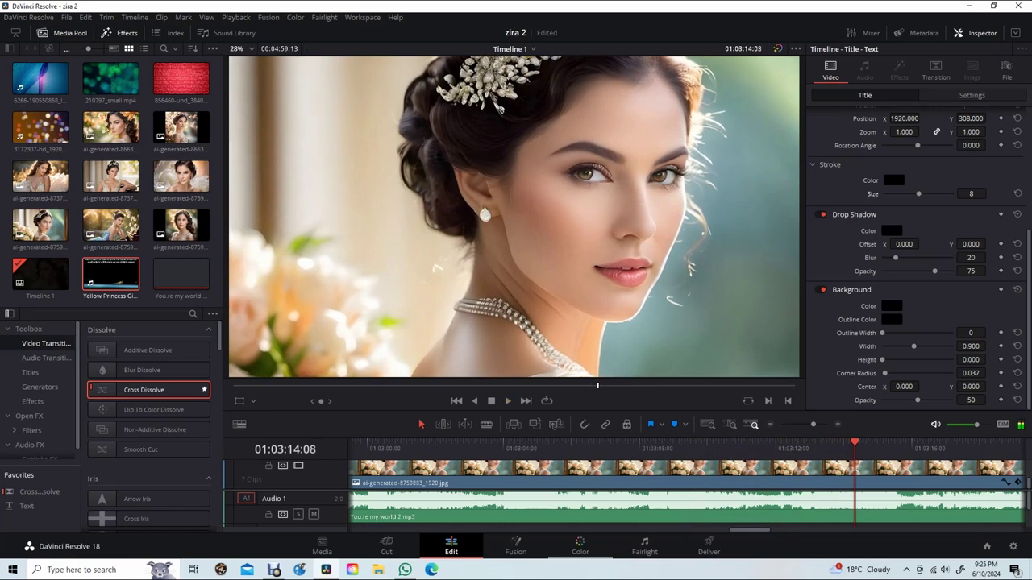
key(shift+6)
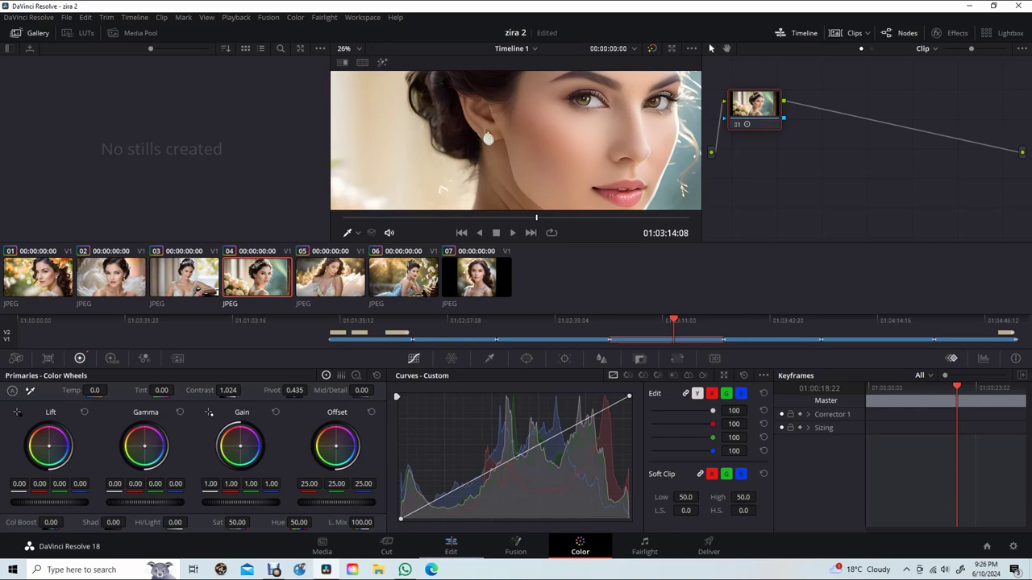
key(shift+4)
key(space)
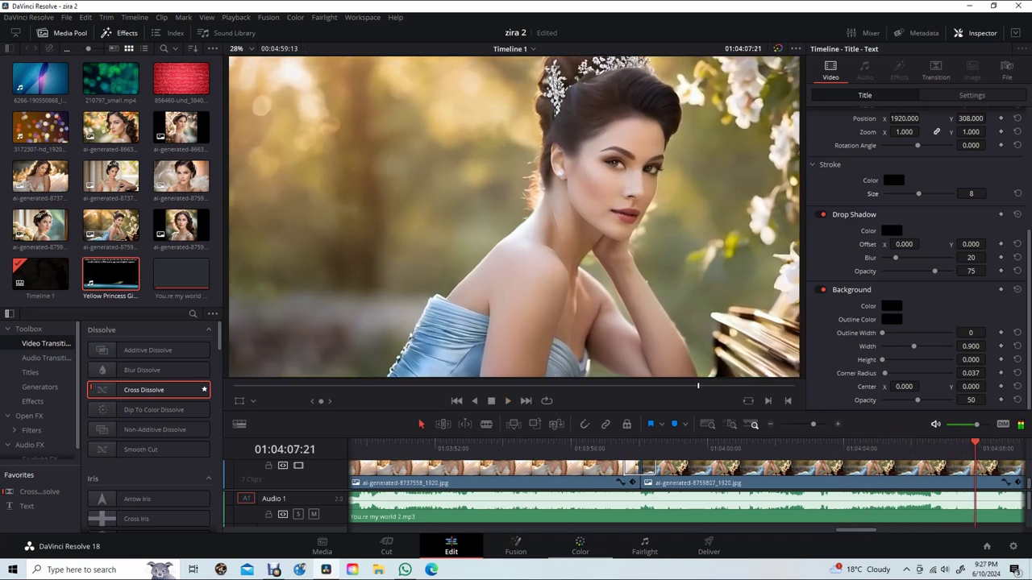
Step: Grade the bride-in-blue portrait with green Gain 0.94 and saturation 54.00
key(shift+6)
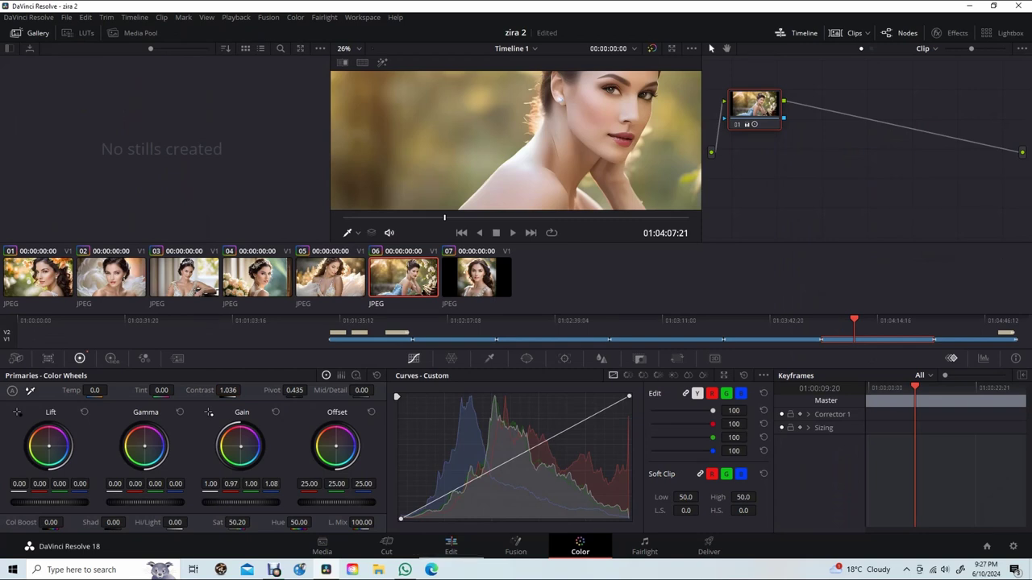
key(shift+4)
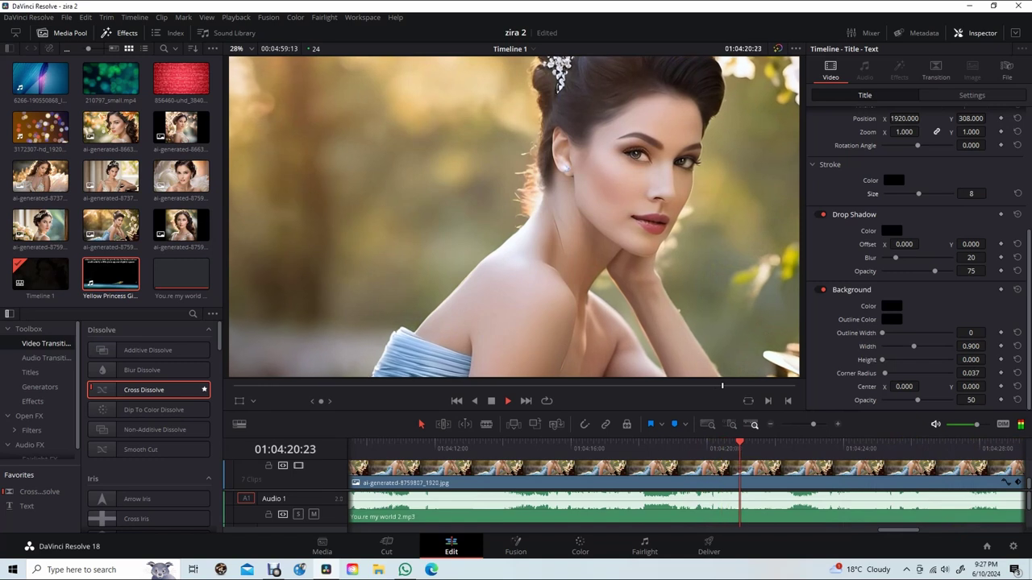
key(space)
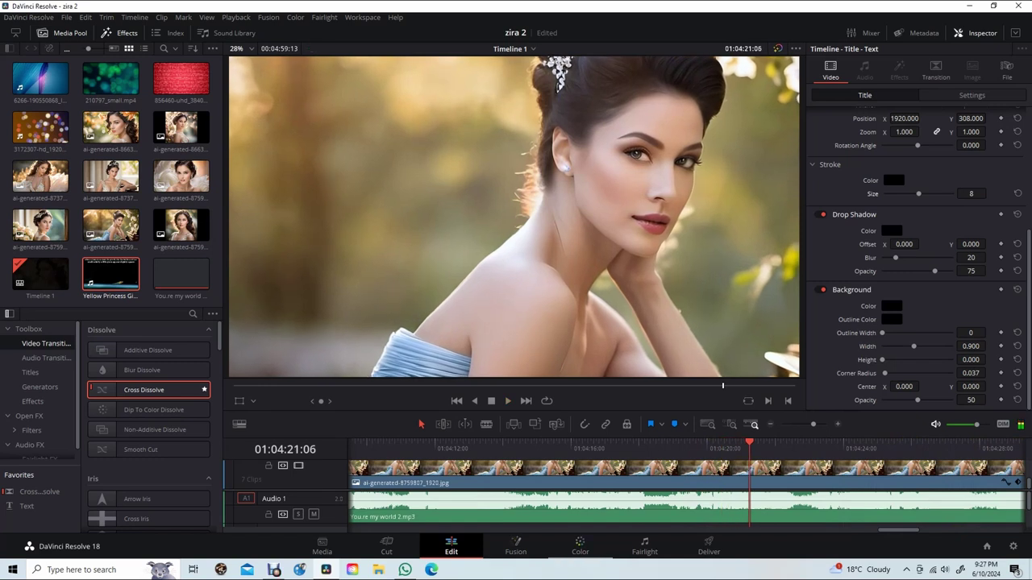
key(shift+6)
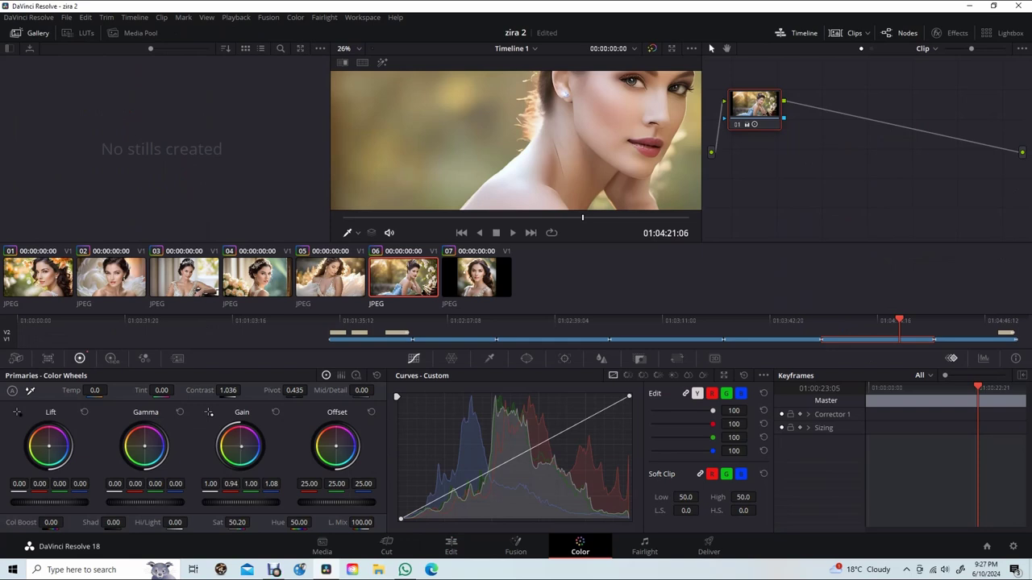
key(shift+4)
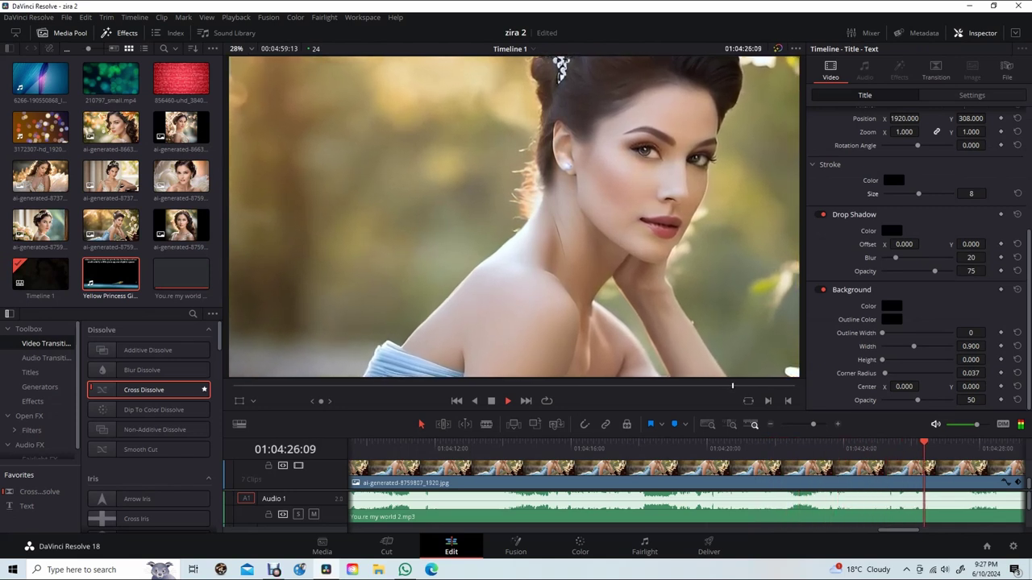
key(space)
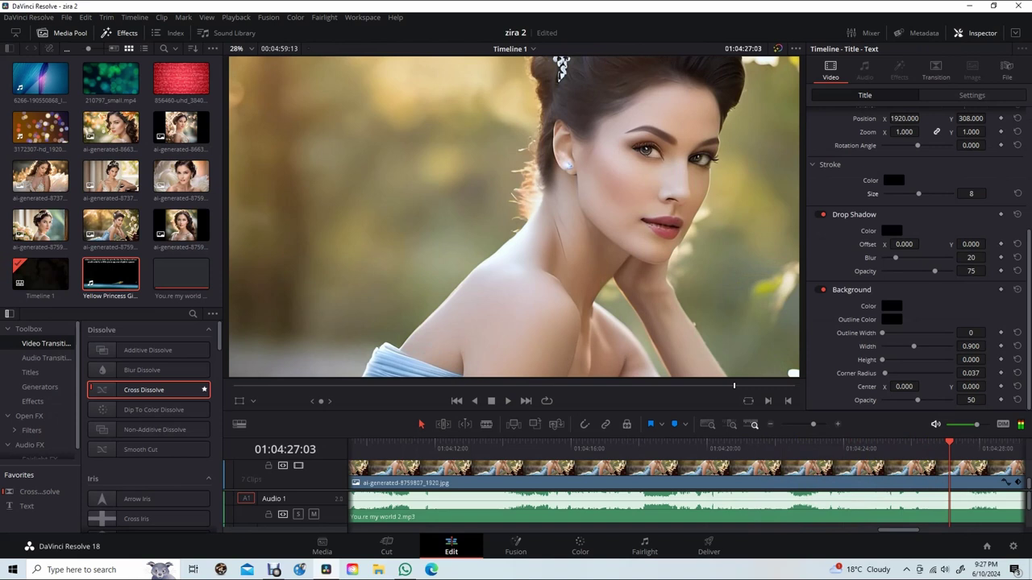
Step: Replay the portrait from 01:04:13:20 and recheck its colour grade on the Color page
click(497, 446)
key(space)
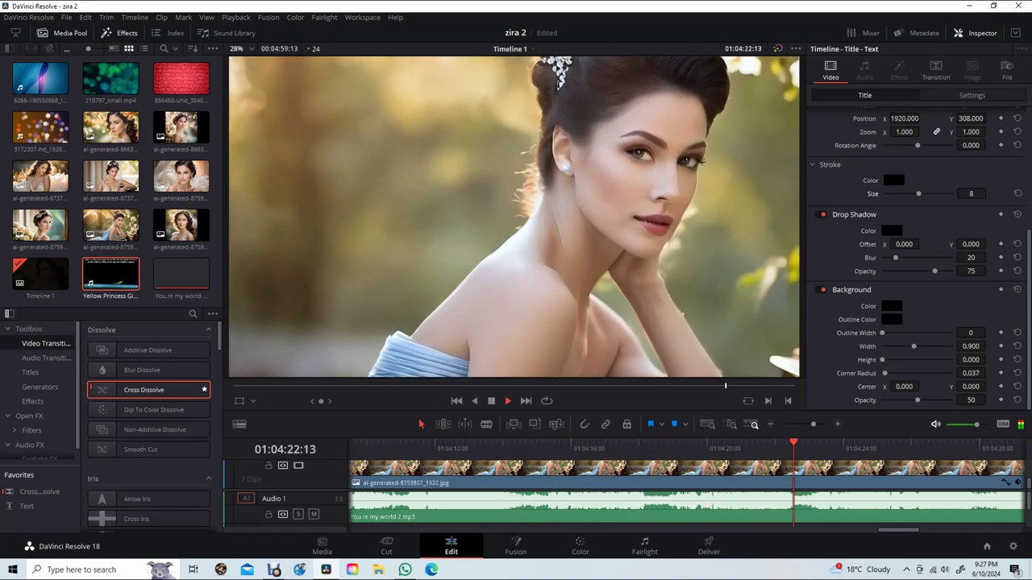
key(space)
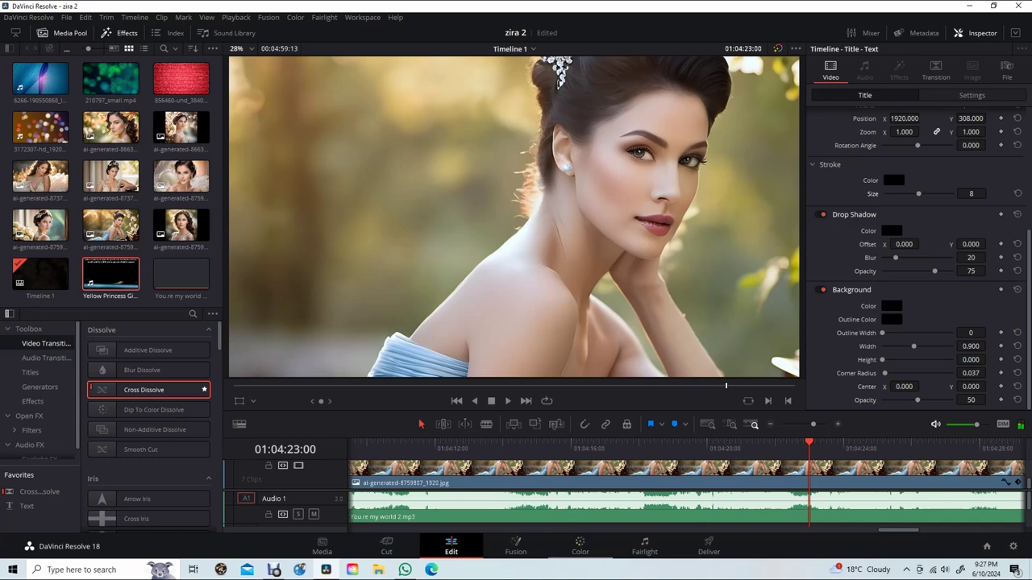
key(shift+6)
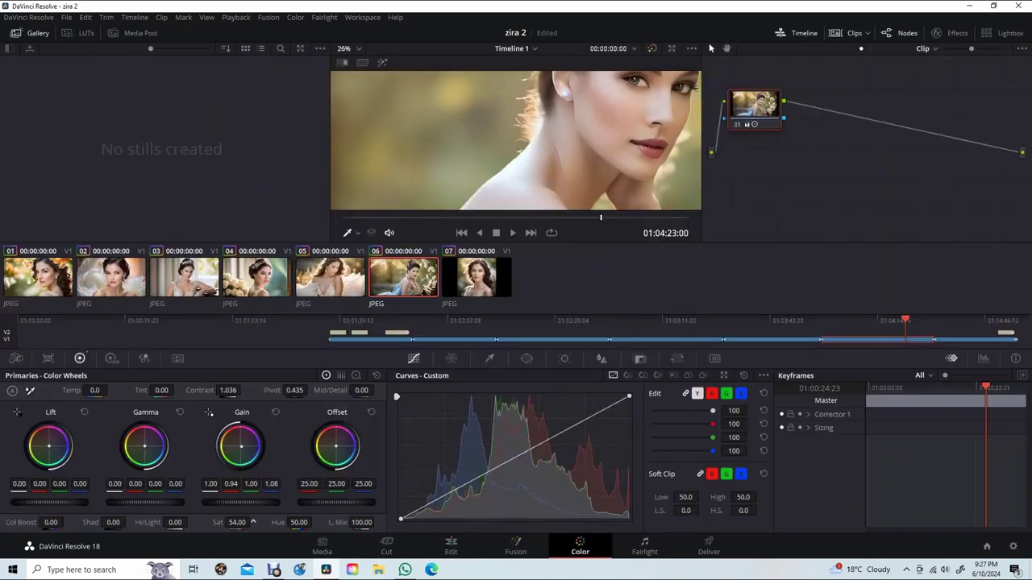
key(shift+4)
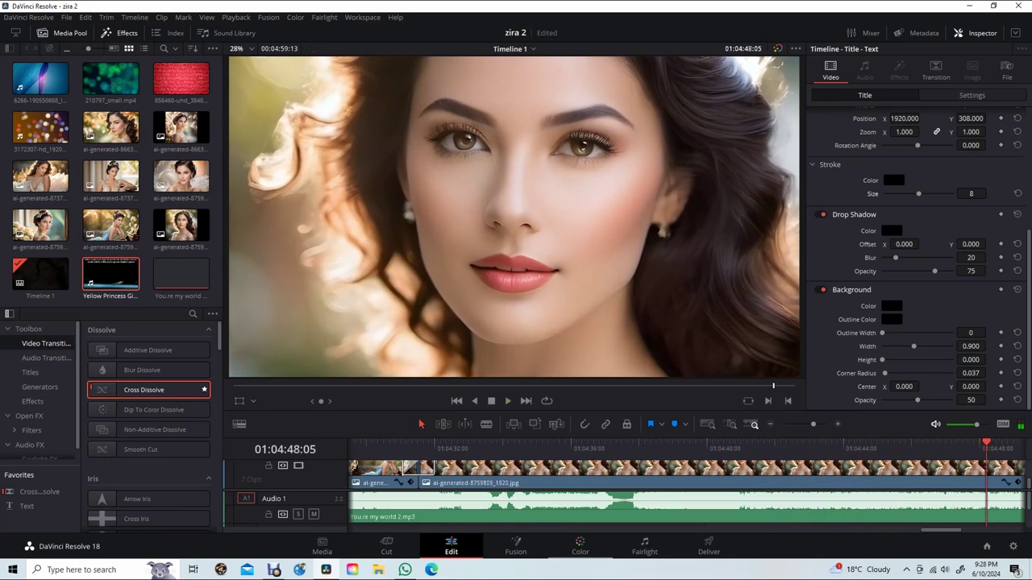
Step: Check clip 07's grade, stop on the 'Thank you for viewing' title, and return to 01:00:00:00
key(shift+6)
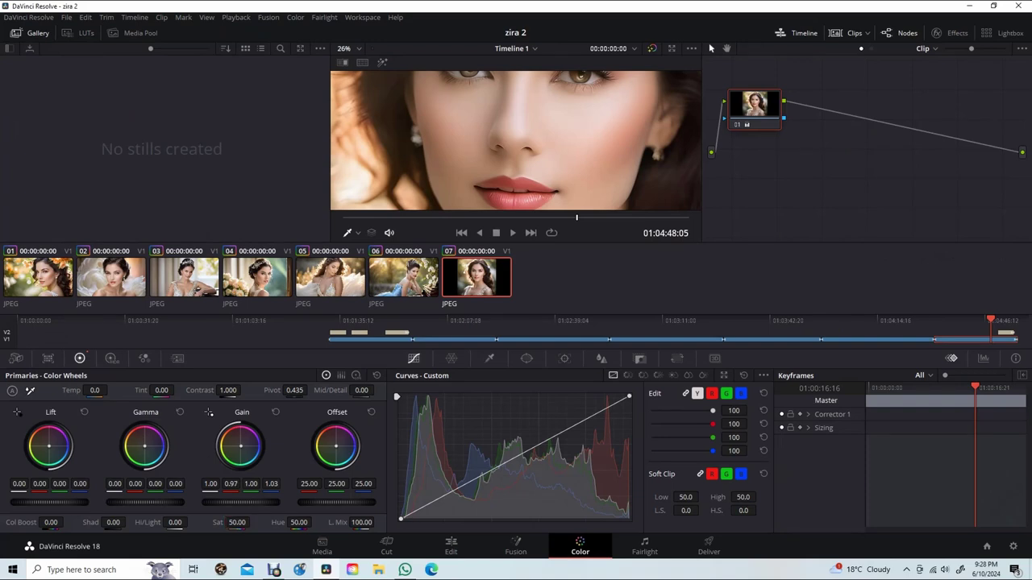
key(shift+4)
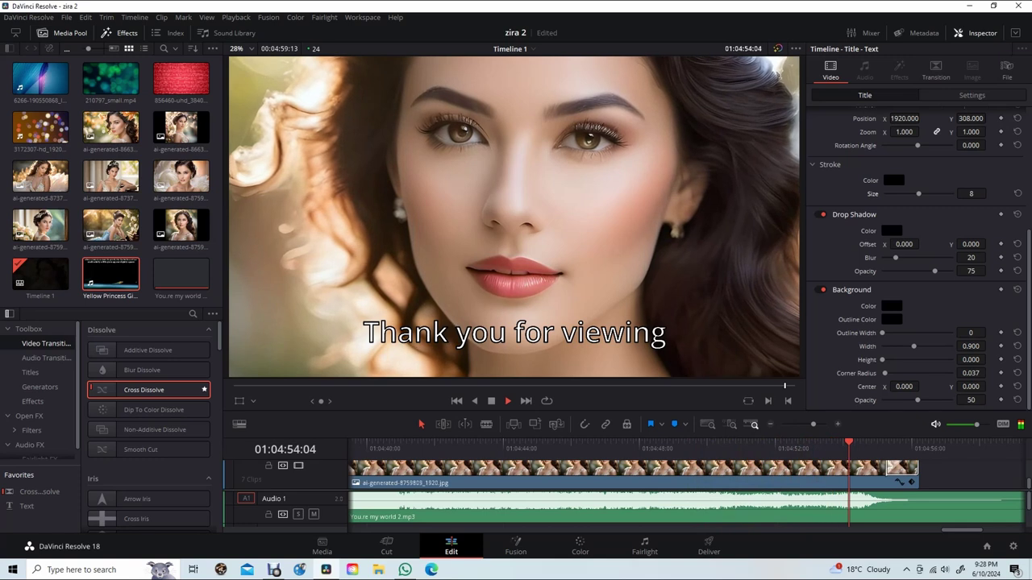
key(space)
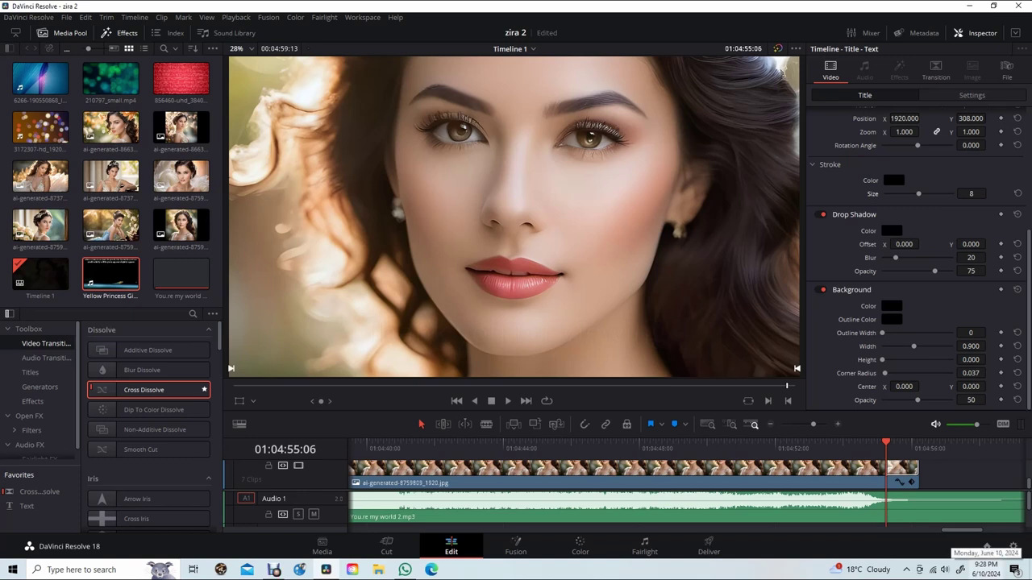
key(Home)
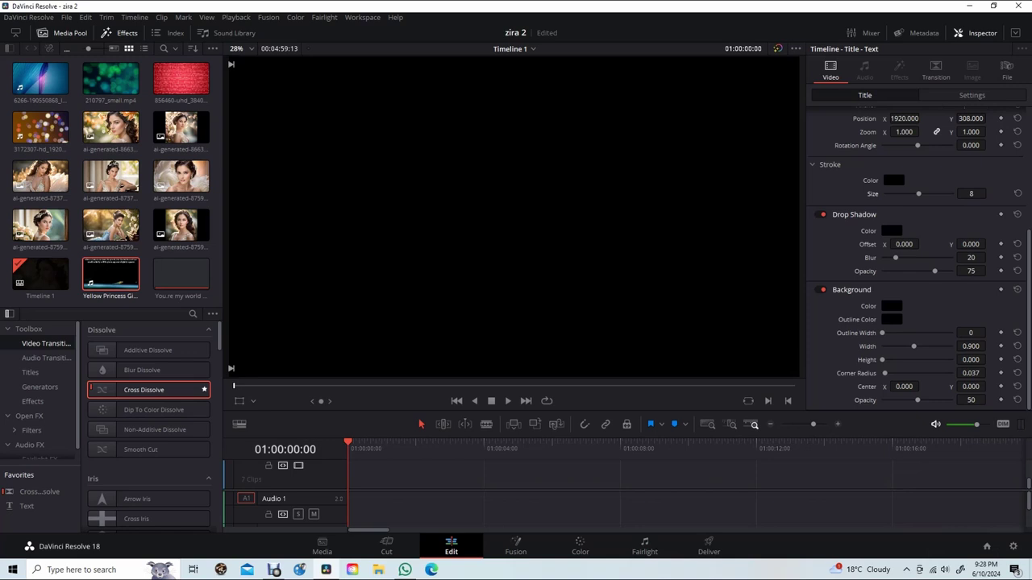
Step: Scroll the timeline to the first portrait and park the playhead at 01:01:33:21
scroll(643, 483, right, 10)
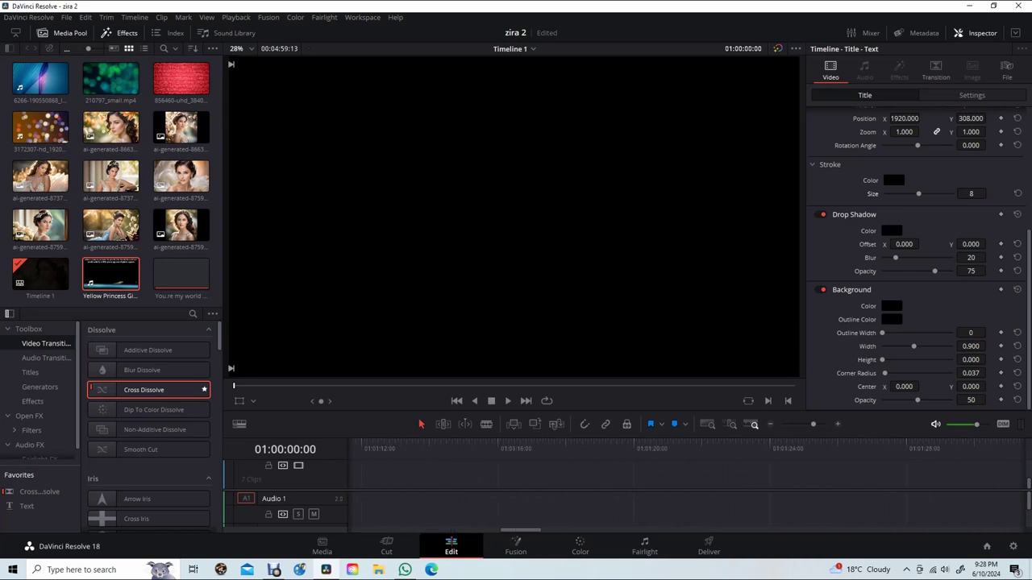
scroll(643, 483, right, 3)
click(837, 445)
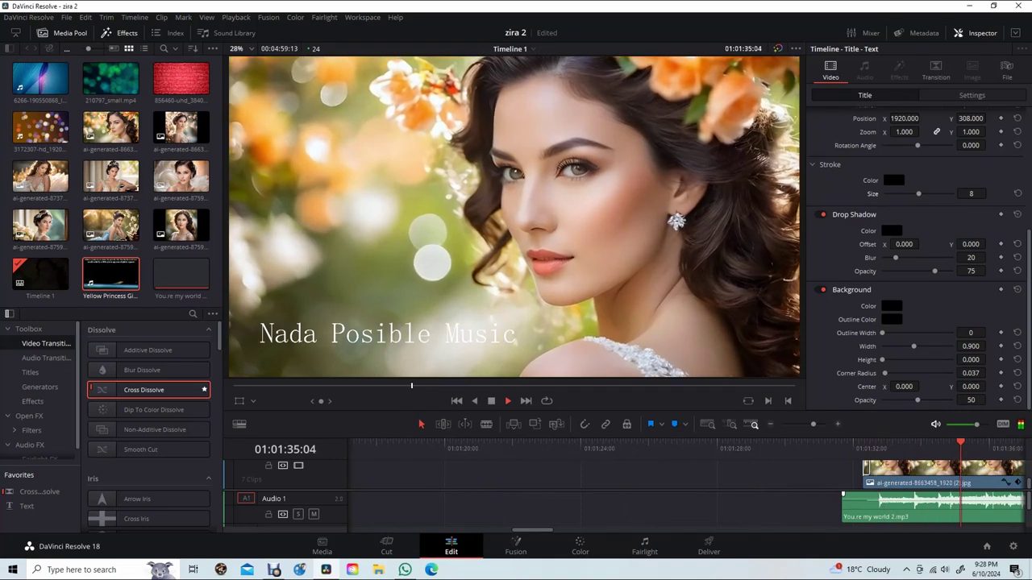
key(space)
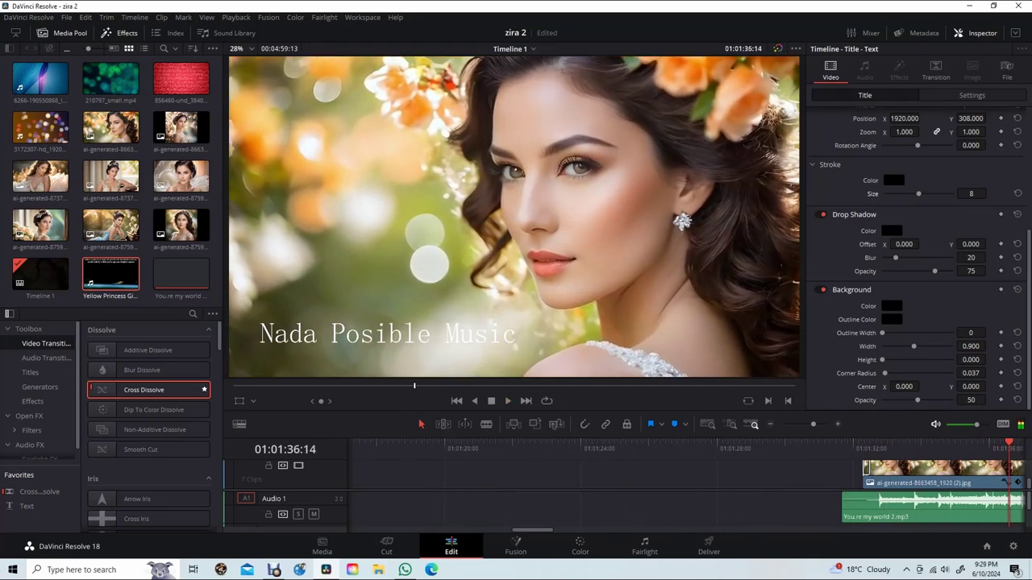
click(917, 449)
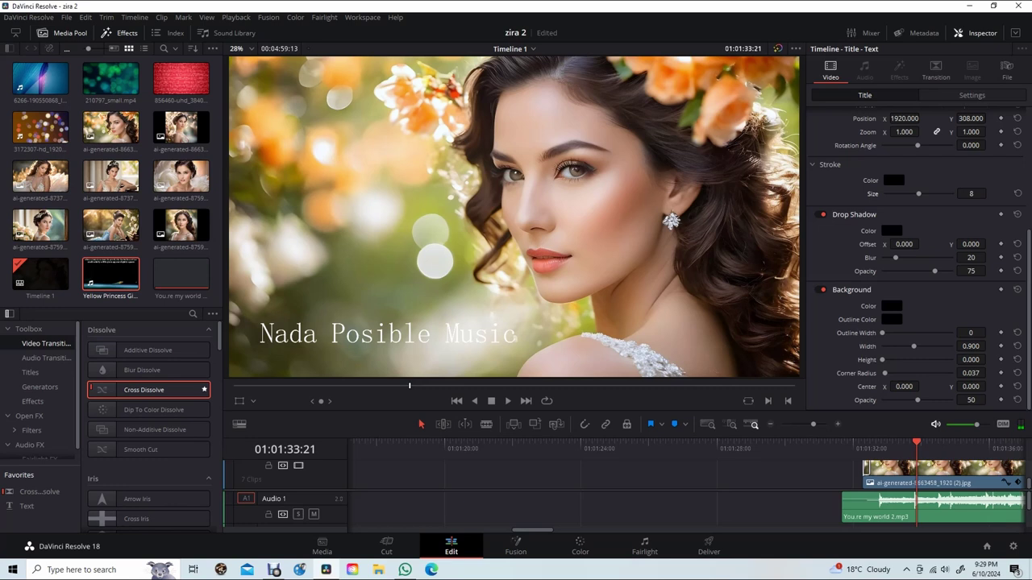
Step: Grade the opening portrait to saturation 52.80 and contrast 1.048, then play it with its 'Nada Posible Music' title
key(shift+6)
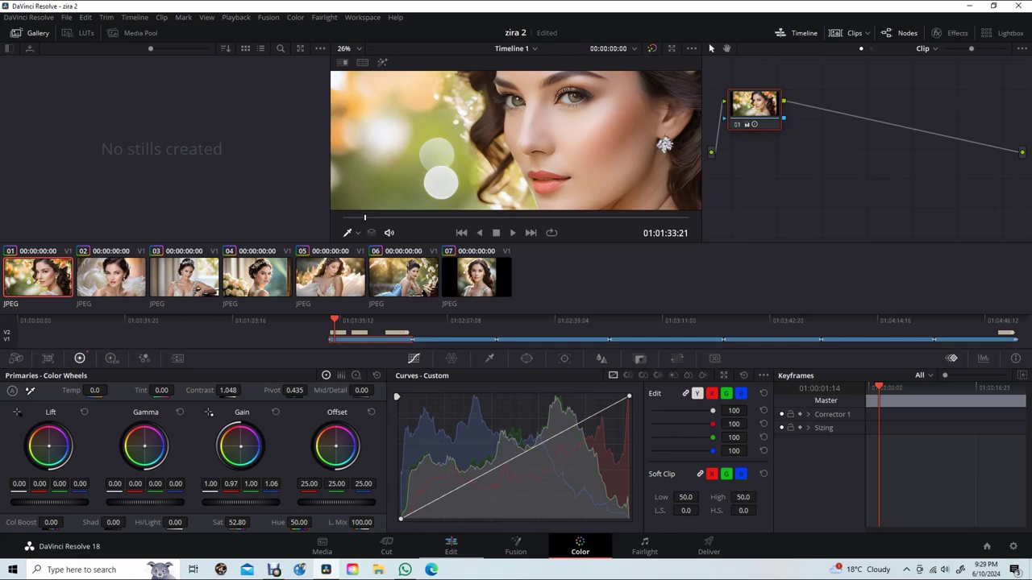
key(shift+4)
key(space)
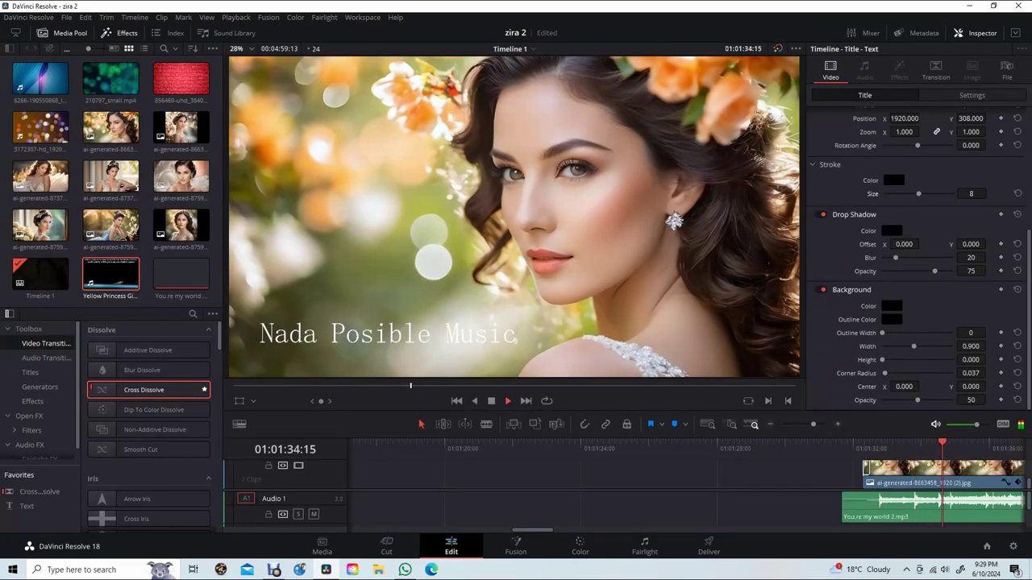
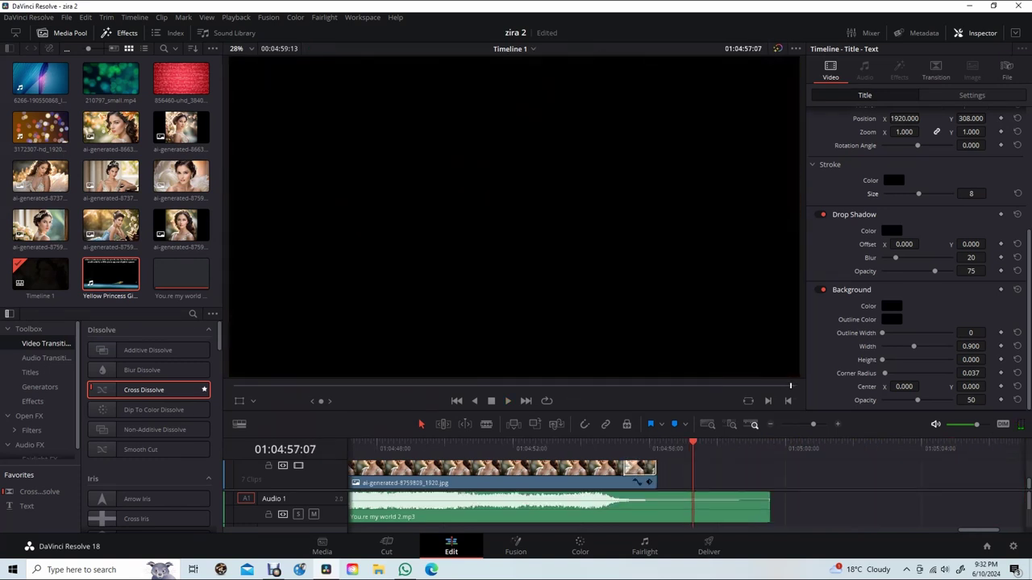
Step: Preview the portrait at 01:03:17:17, then park the playhead at 01:03:35:03 on the next photo
scroll(685, 484, left, 10)
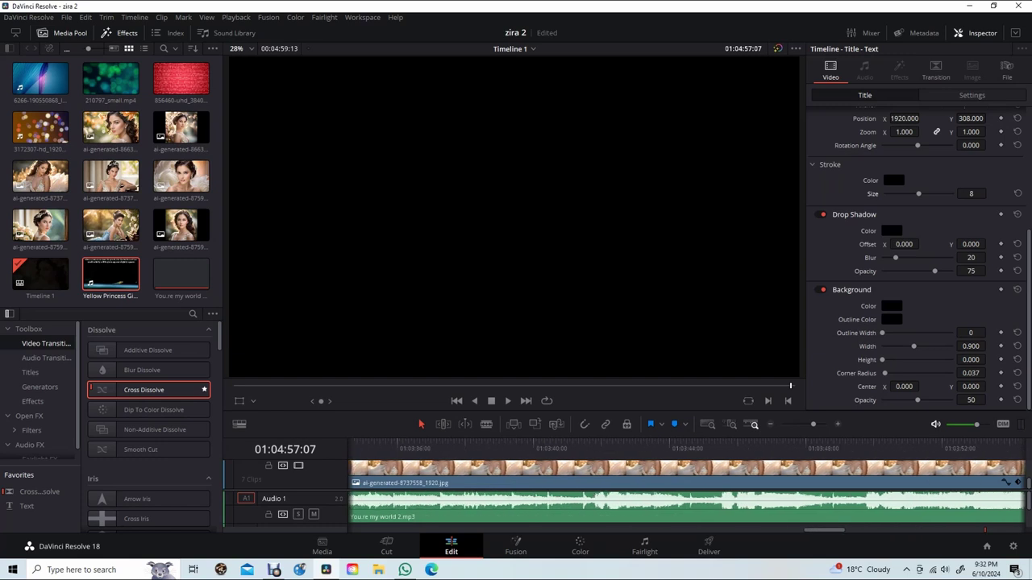
scroll(686, 483, left, 3)
scroll(686, 484, left, 3)
scroll(685, 484, left, 3)
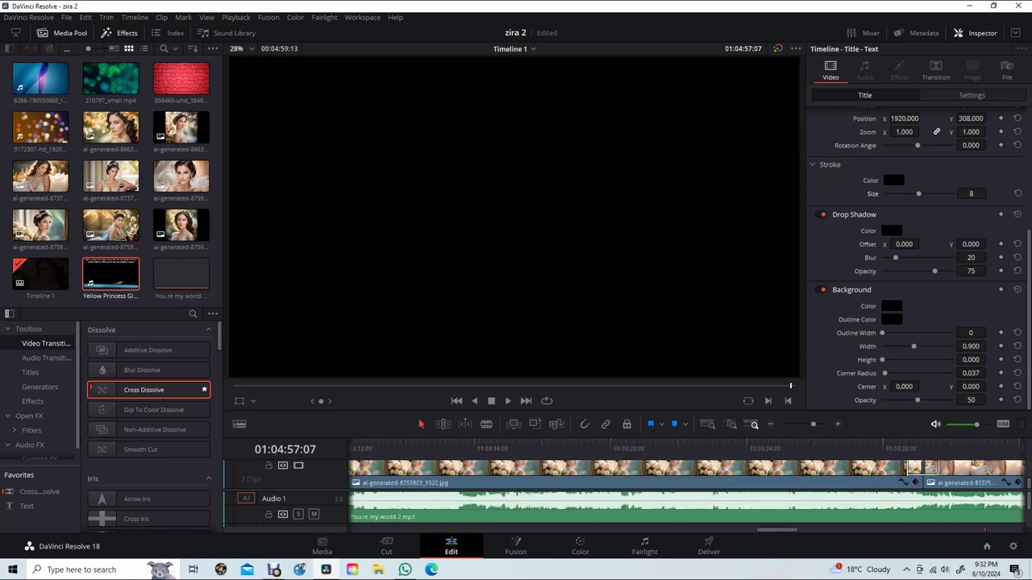
scroll(685, 484, left, 3)
scroll(686, 484, left, 2)
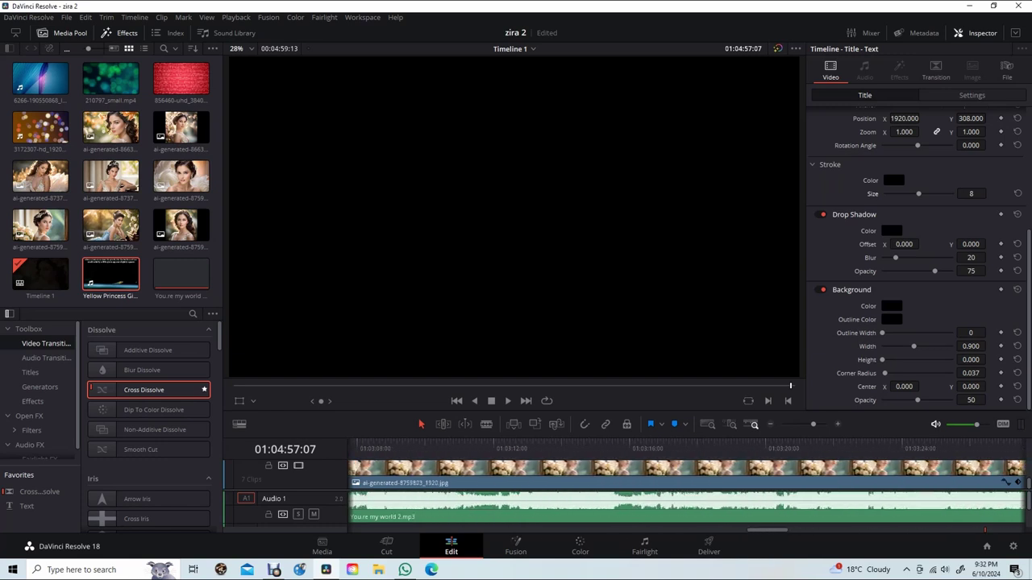
click(687, 443)
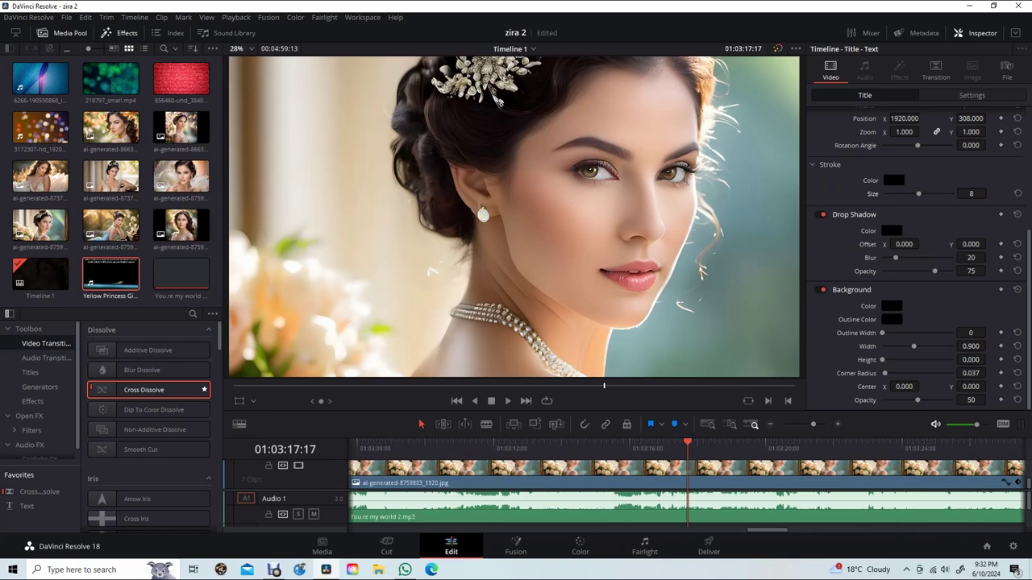
scroll(685, 484, right, 4)
scroll(685, 484, right, 4)
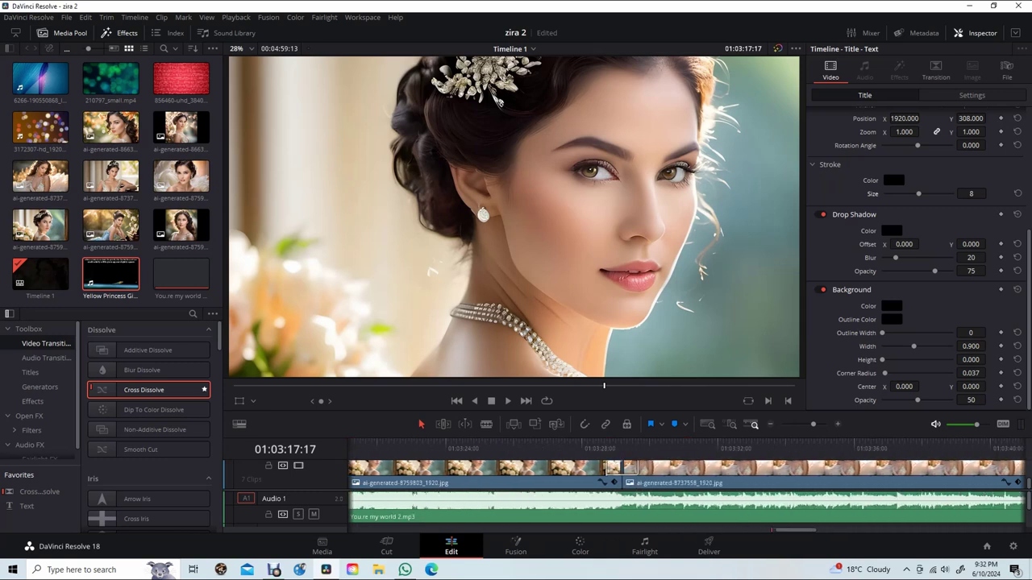
click(824, 442)
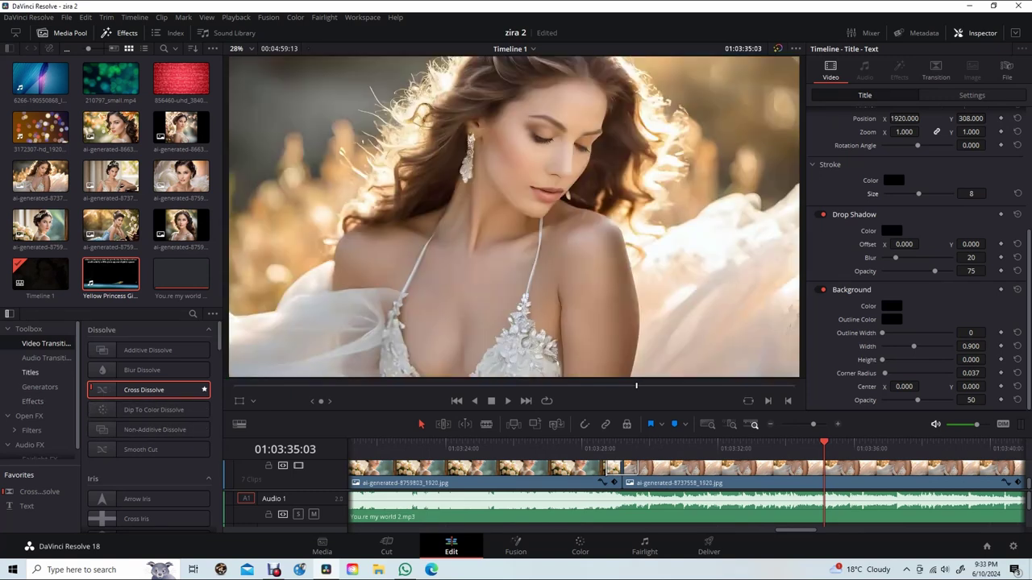
Step: Place the Text title on track V2 above the second photo, preview it, and select the clip
click(30, 372)
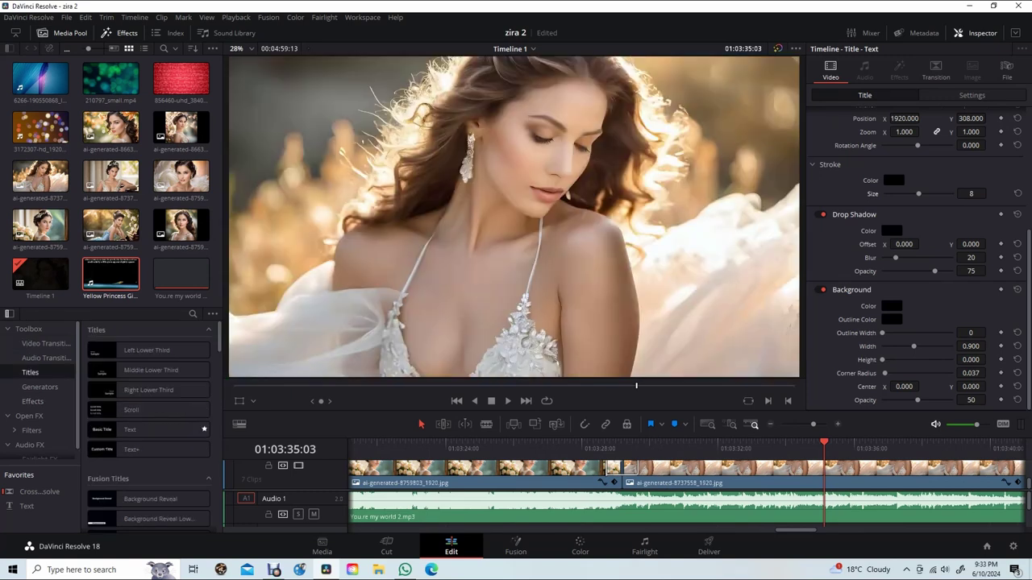
mouse_move(149, 429)
mouse_down()
mouse_move(158, 419)
mouse_move(153, 428)
mouse_up()
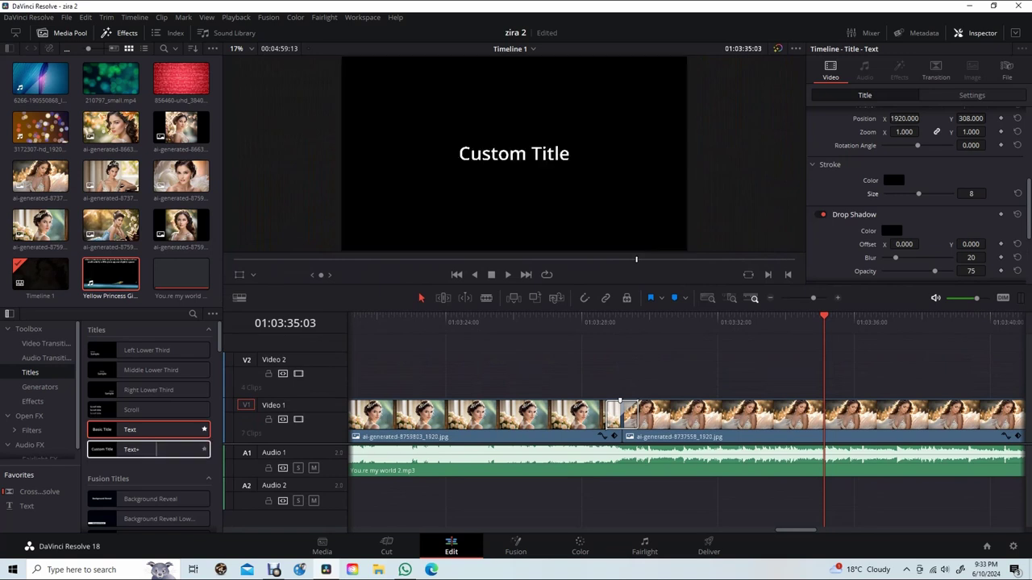
drag(145, 430, 778, 375)
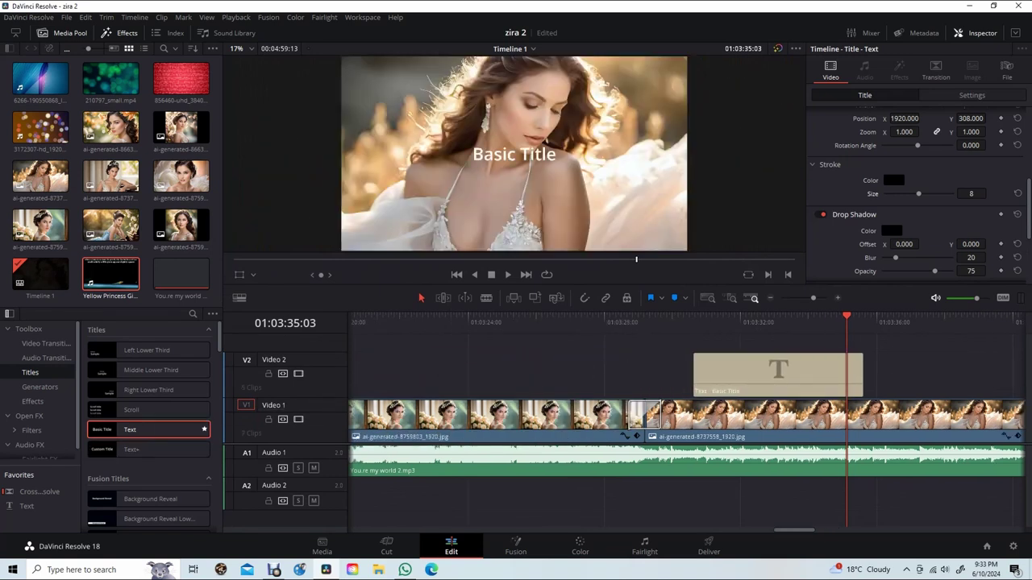
click(769, 319)
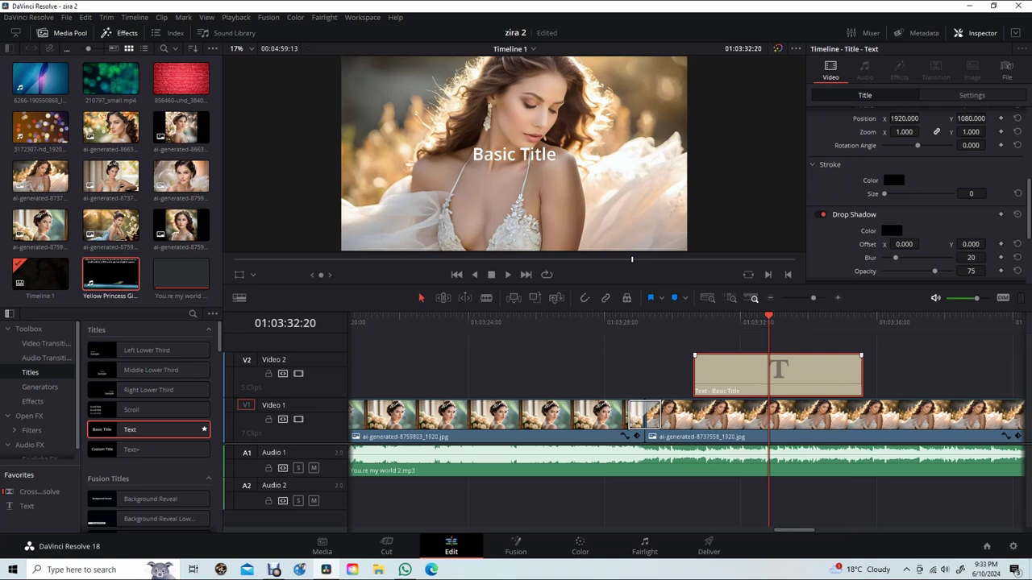
key(space)
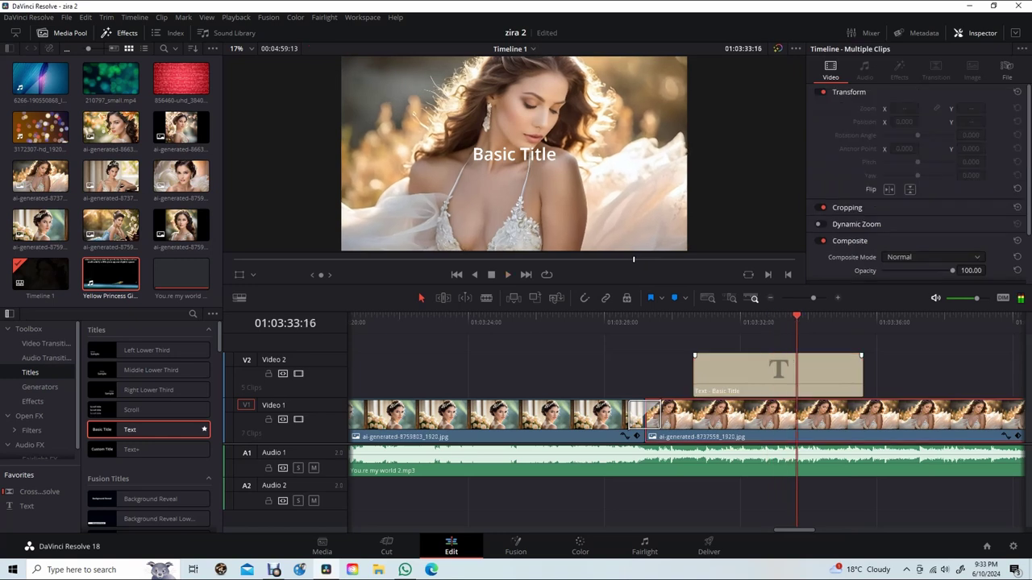
click(778, 375)
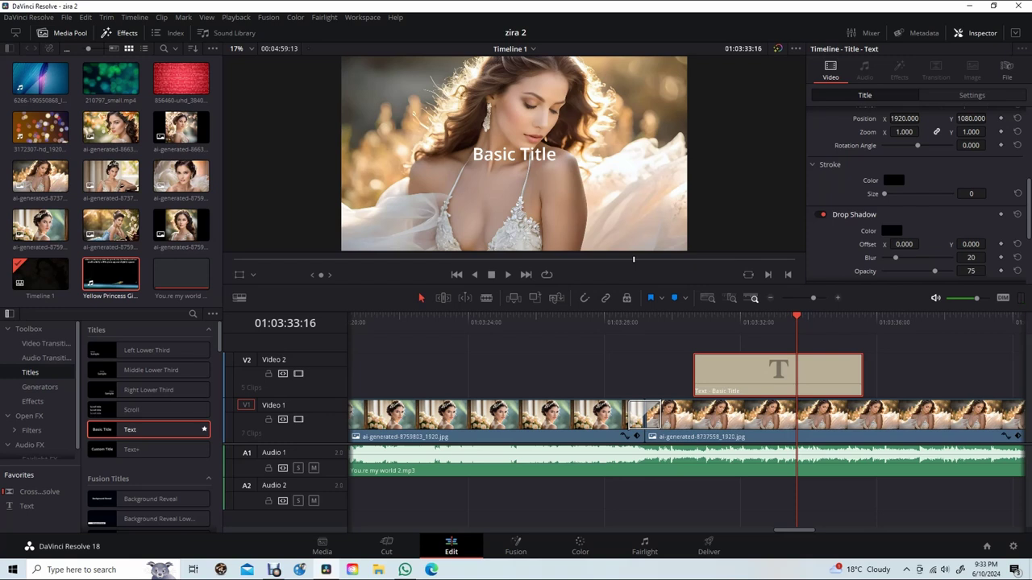
Step: Change the title text to 'May true love never ends' and set its Stroke Size to 8
scroll(919, 194, up, 5)
text(May true lo)
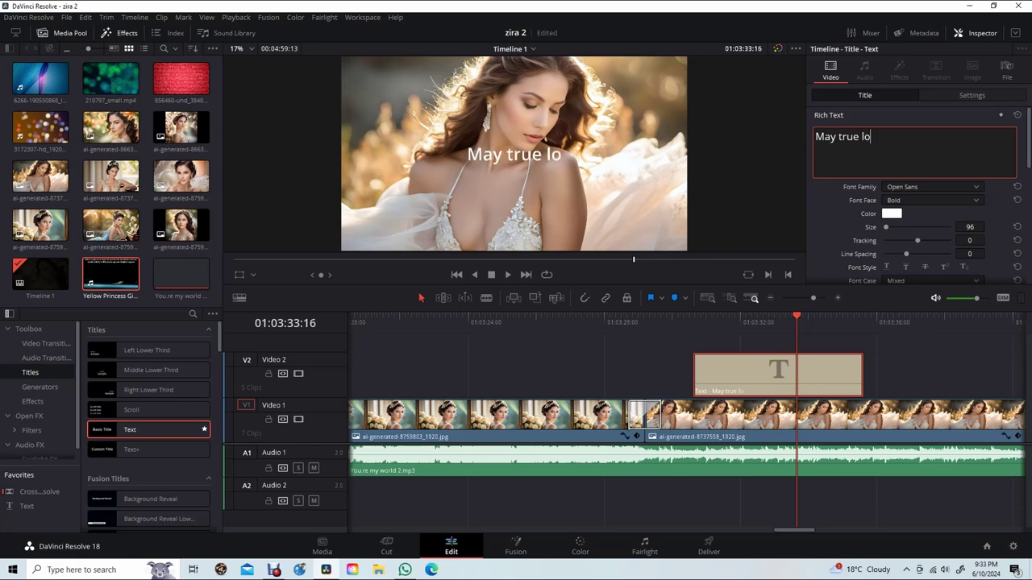
text(ave)
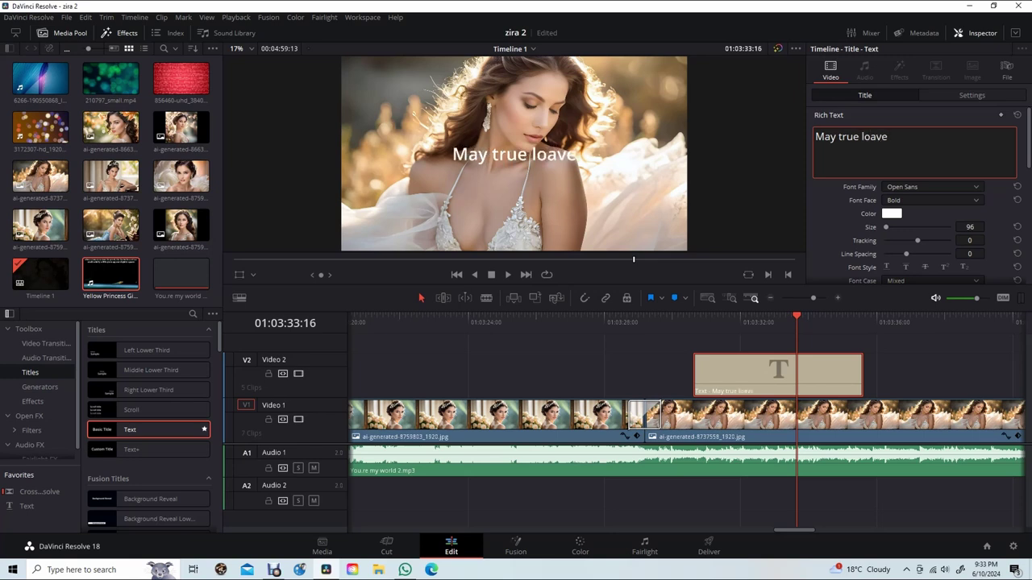
key(BackSpace)
key(BackSpace)
key(BackSpace)
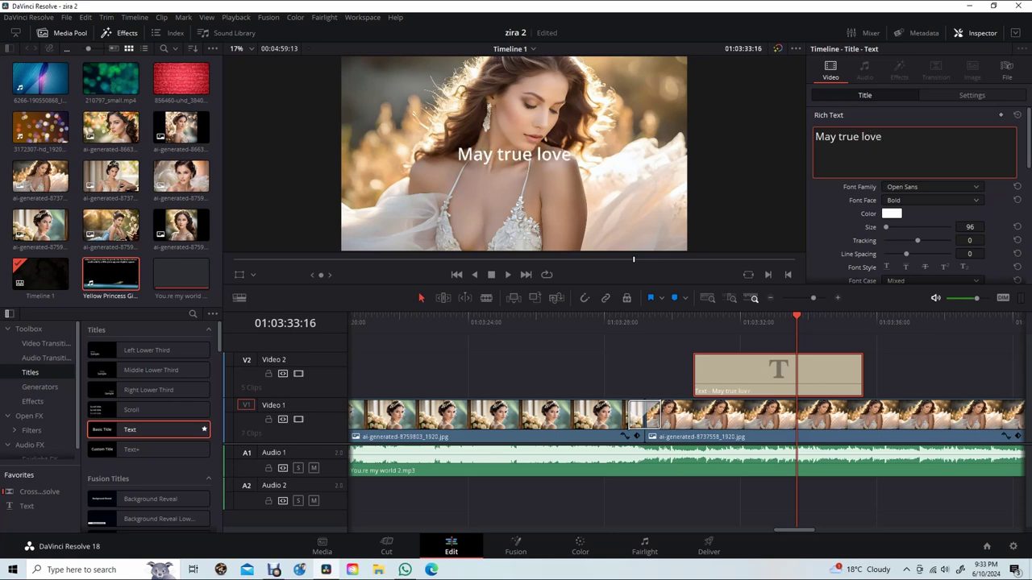
text( never end)
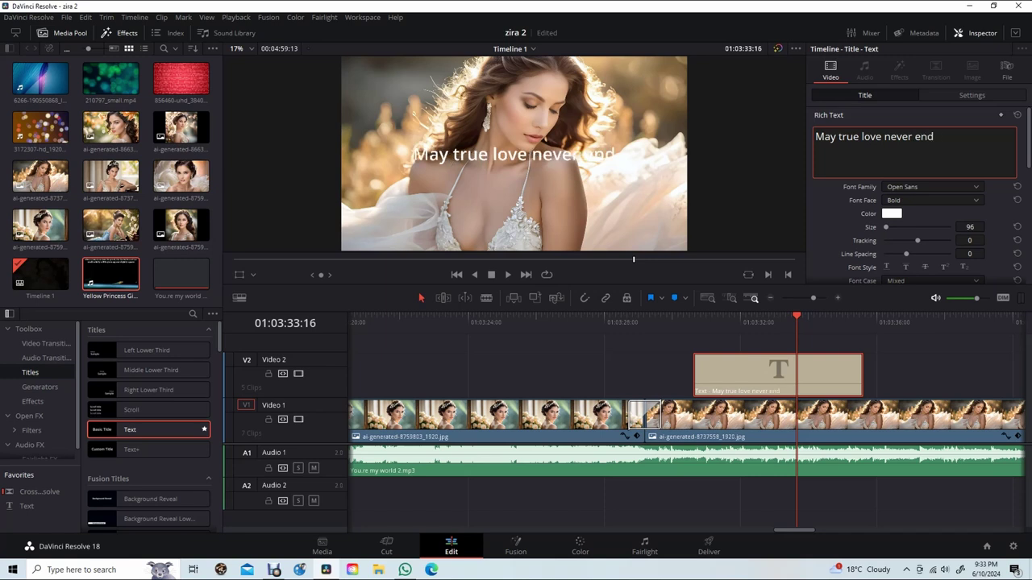
text(s)
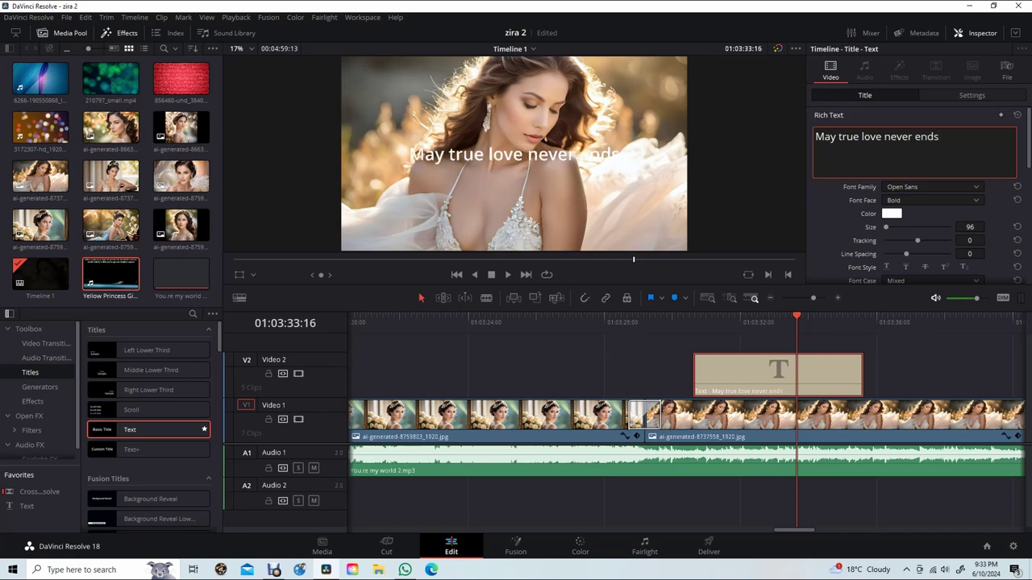
scroll(891, 229, down, 3)
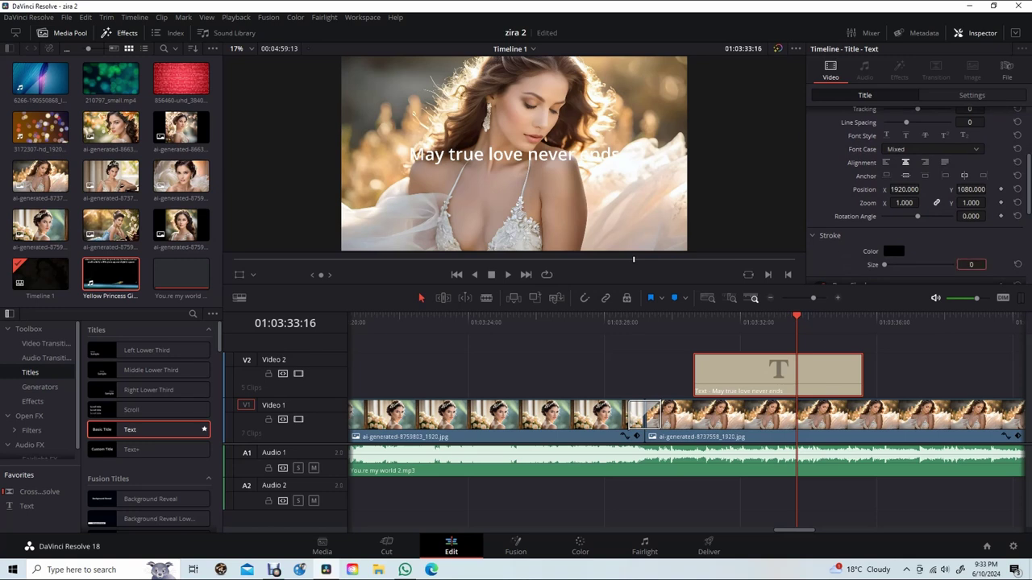
text(8)
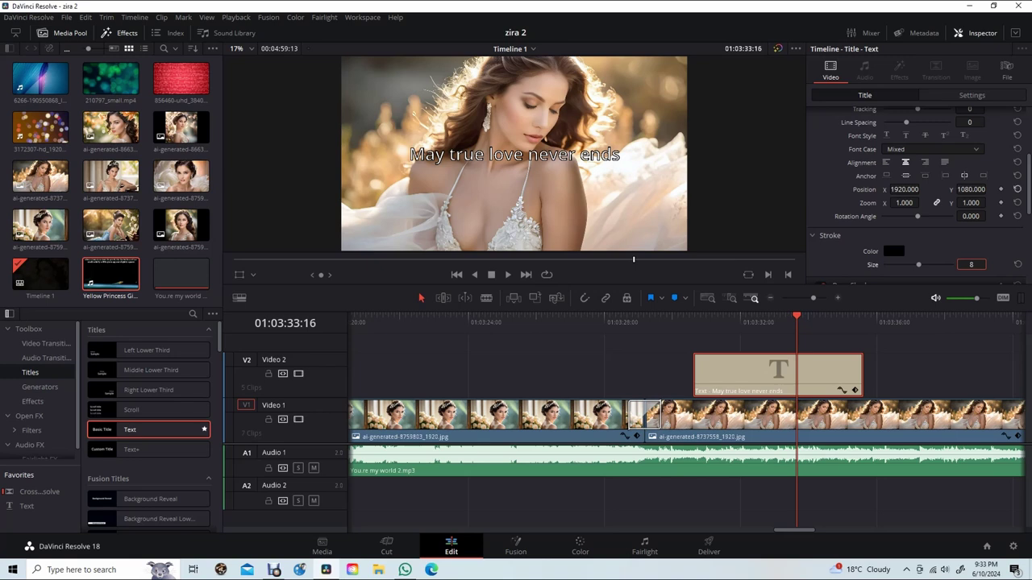
scroll(891, 216, down, 1)
scroll(890, 201, down, 2)
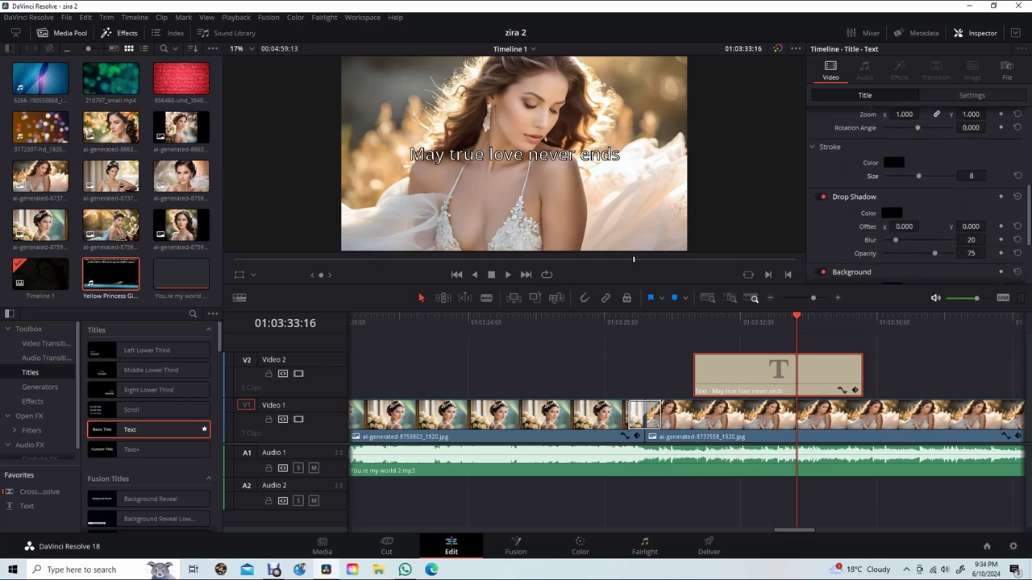
scroll(889, 180, down, 1)
scroll(889, 180, up, 2)
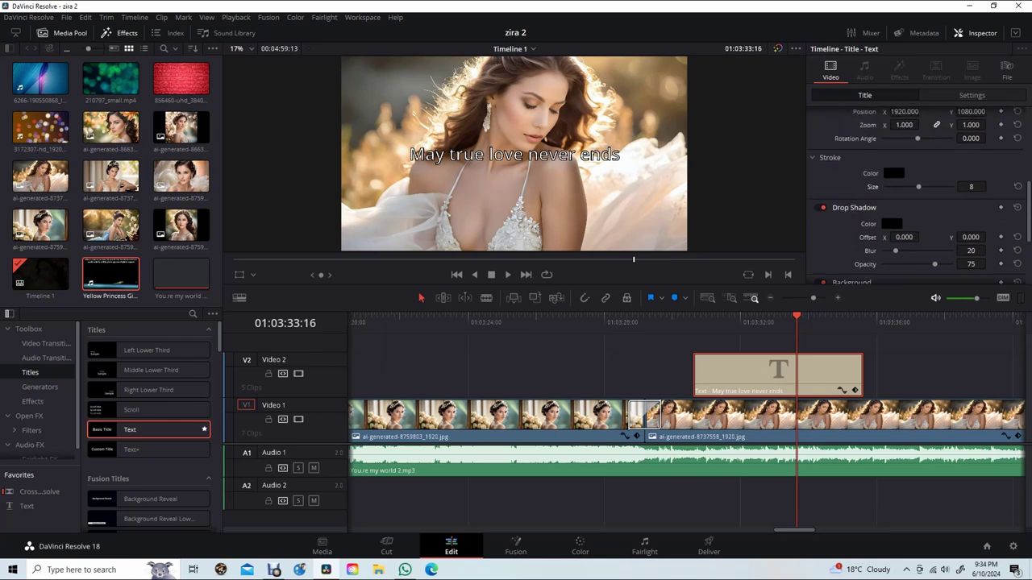
scroll(889, 200, up, 2)
scroll(889, 200, up, 3)
scroll(889, 200, down, 2)
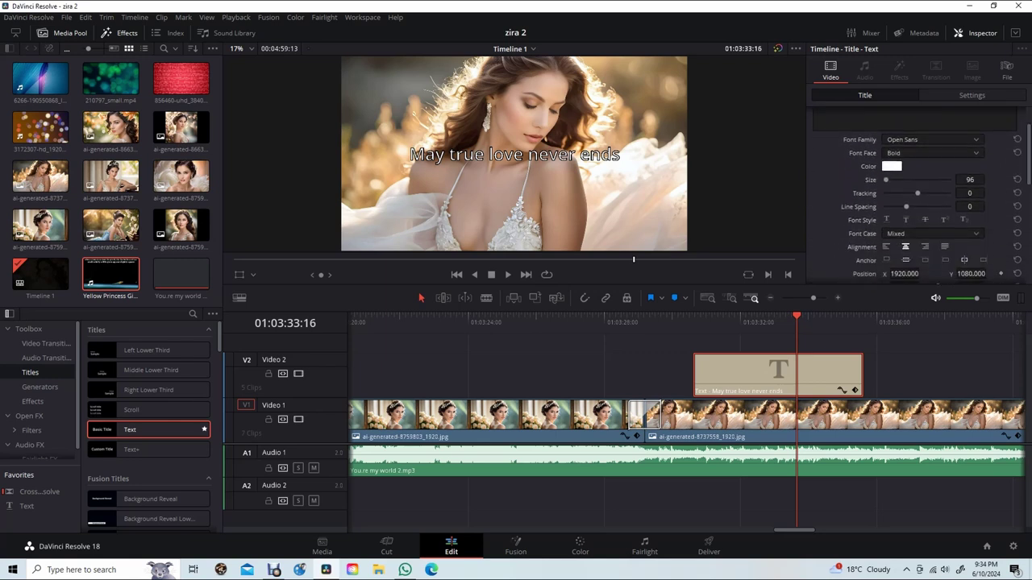
scroll(890, 200, down, 1)
drag(971, 207, 892, 246)
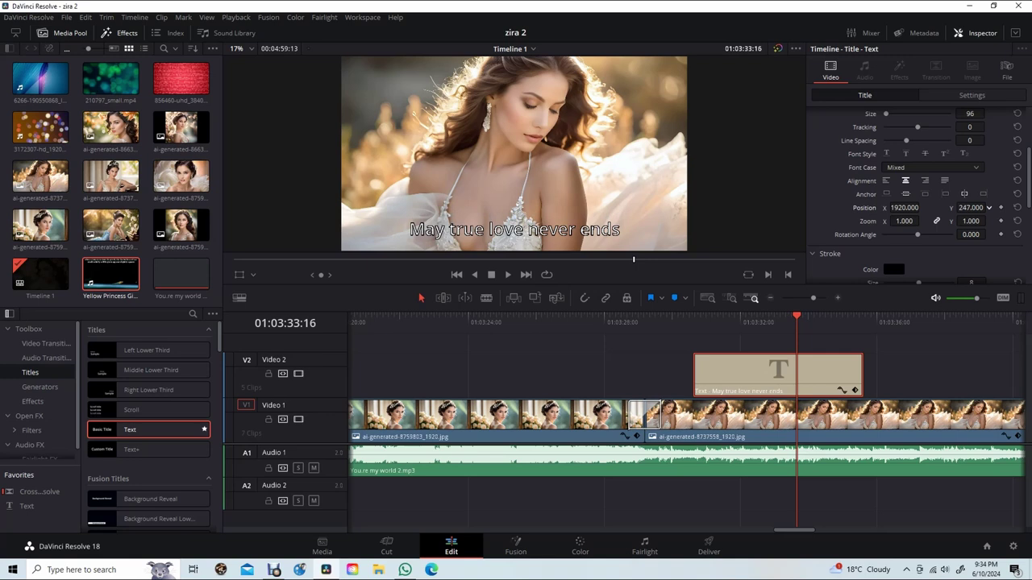
drag(892, 246, 892, 246)
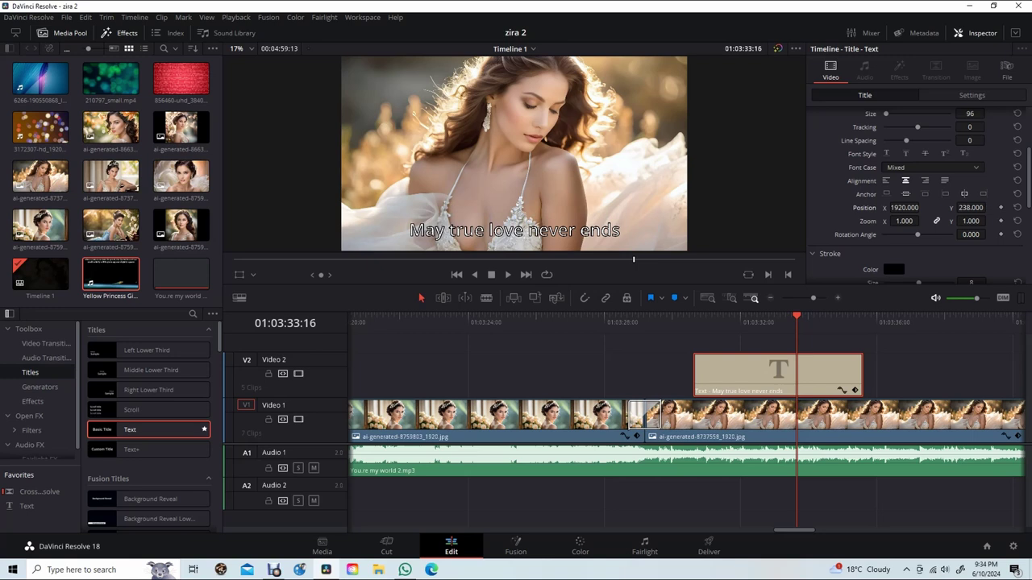
drag(969, 114, 959, 114)
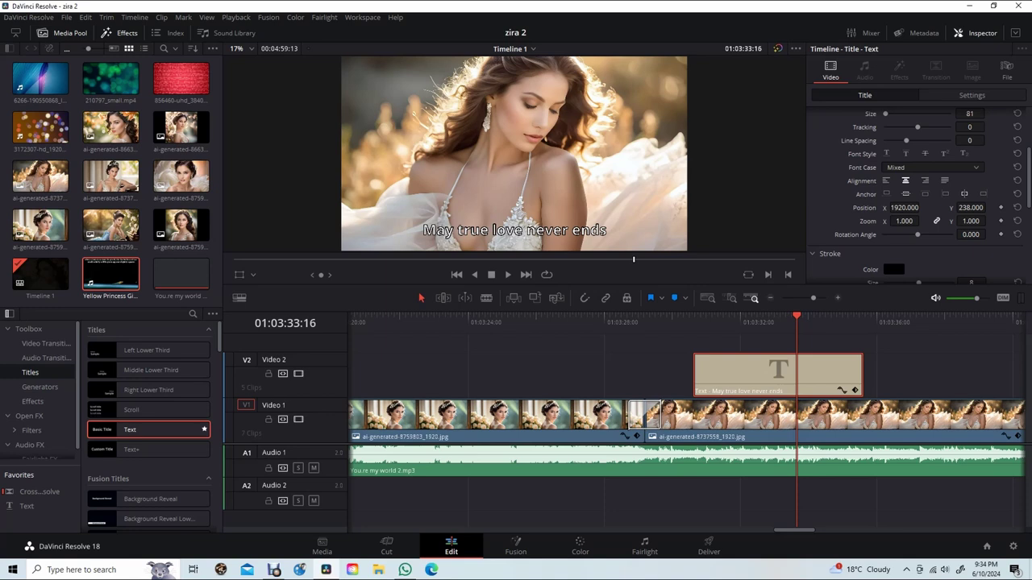
drag(969, 126, 978, 126)
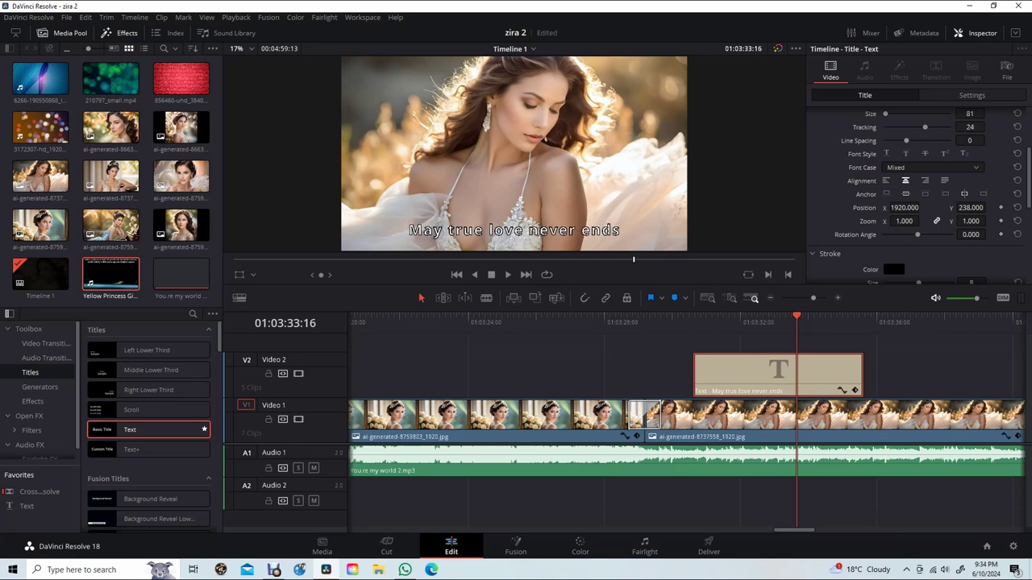
key(slash)
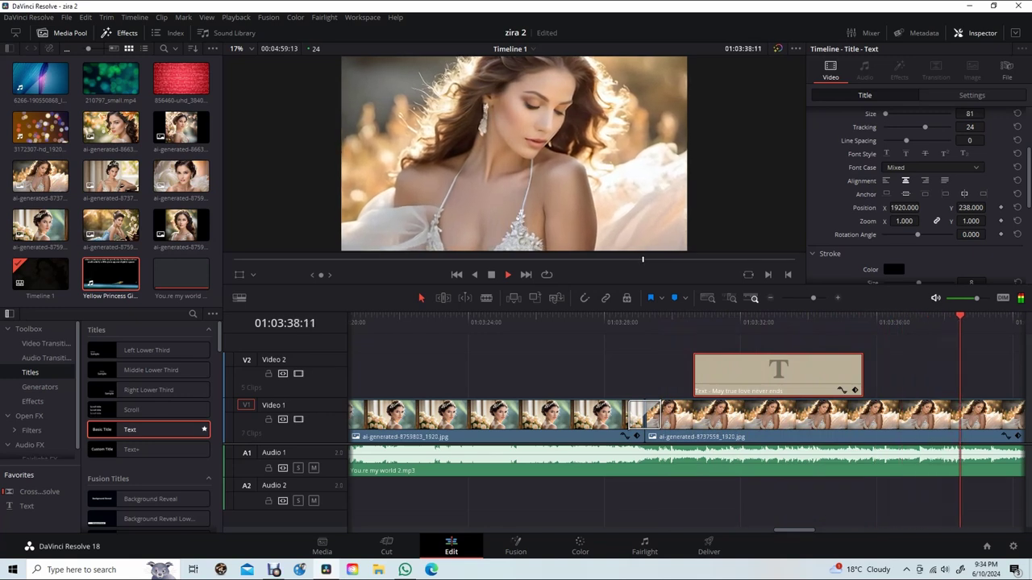
Step: Extend the title clip's end, trim its start to the playhead, and replay to check timing
key(space)
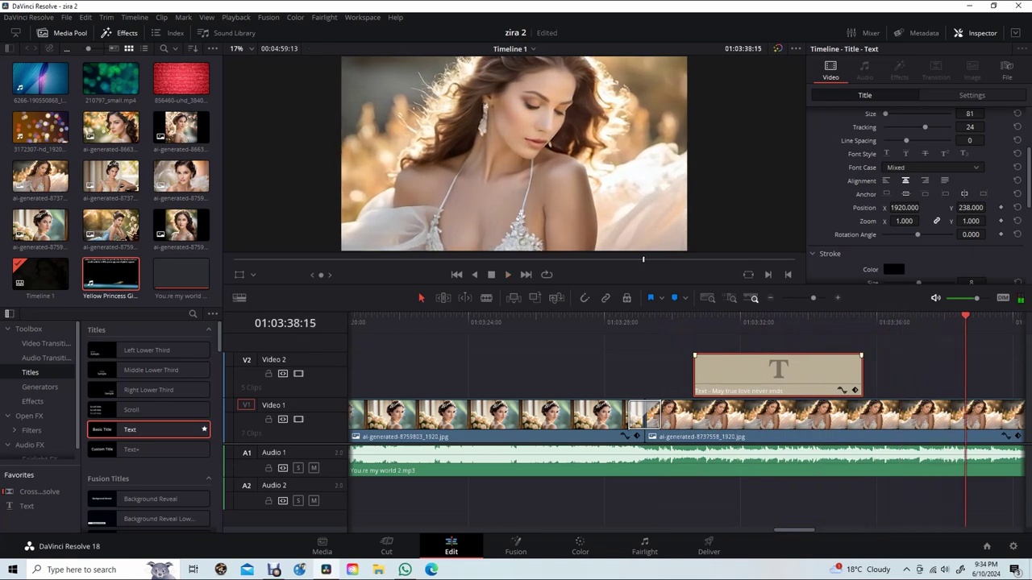
drag(861, 375, 961, 376)
key(Up)
key(space)
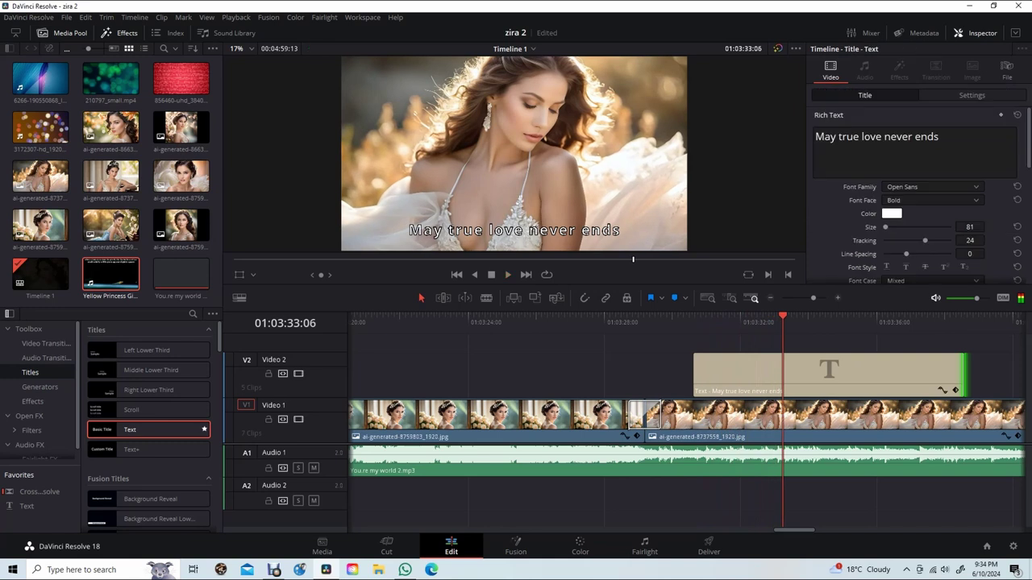
drag(694, 375, 784, 375)
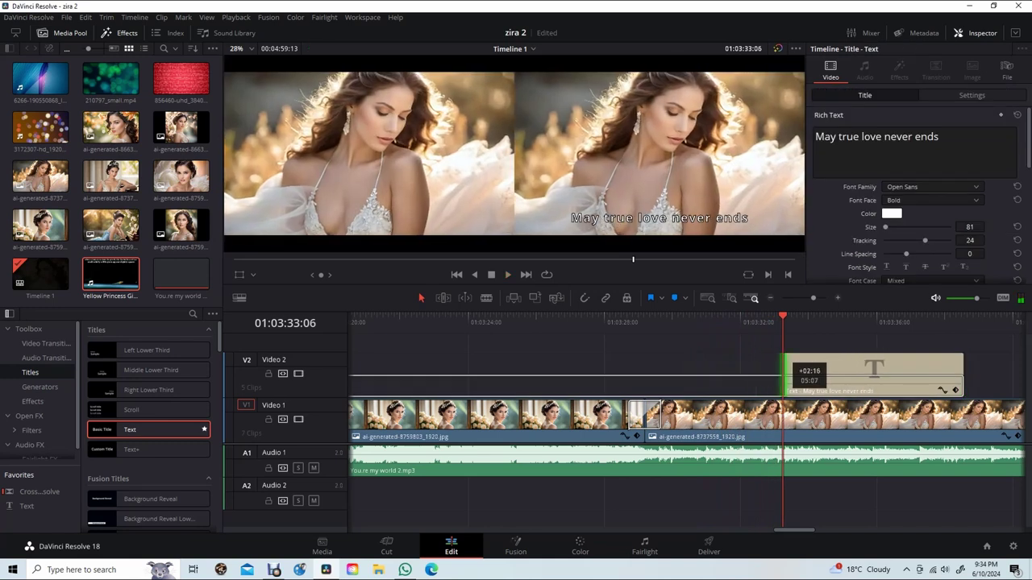
key(/)
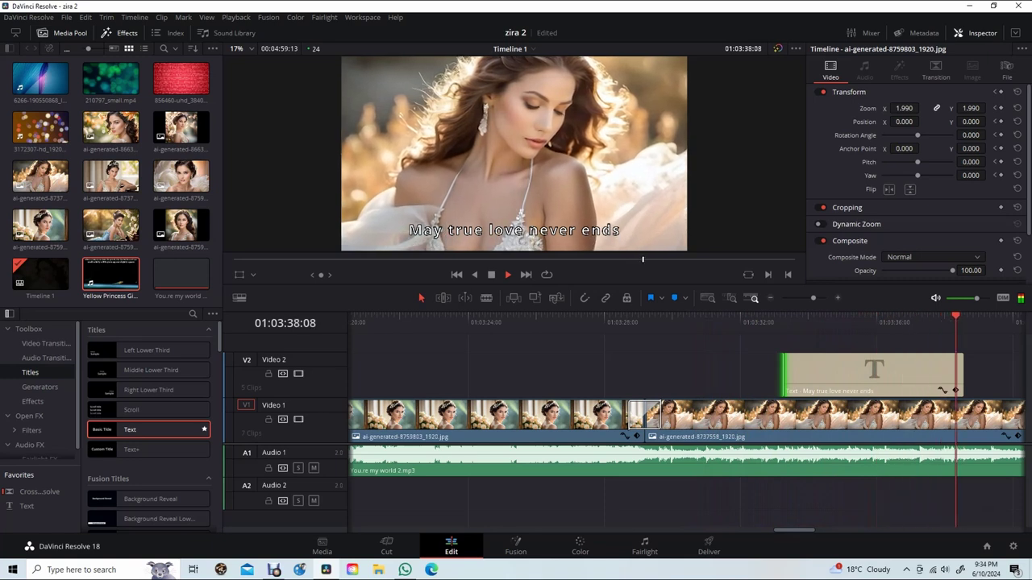
key(space)
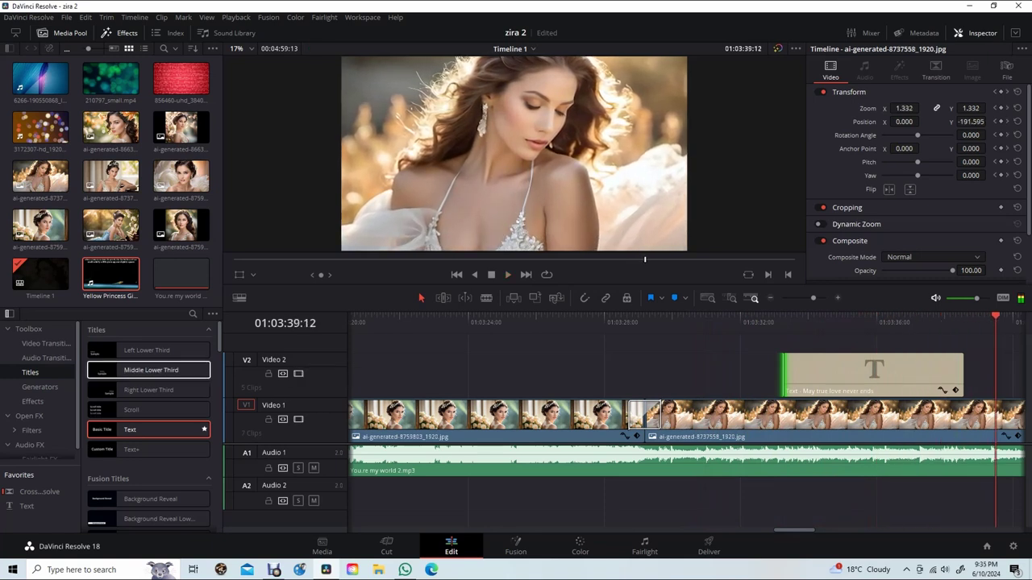
Step: Add a Cross Dissolve to the end of the V2 title clip, adjust its length, and preview
click(46, 344)
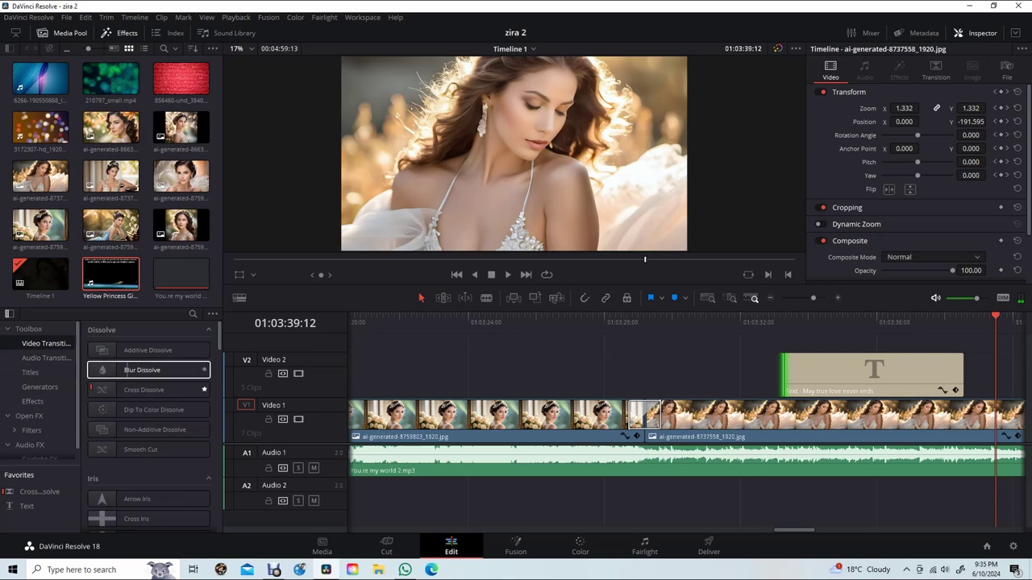
drag(144, 390, 878, 376)
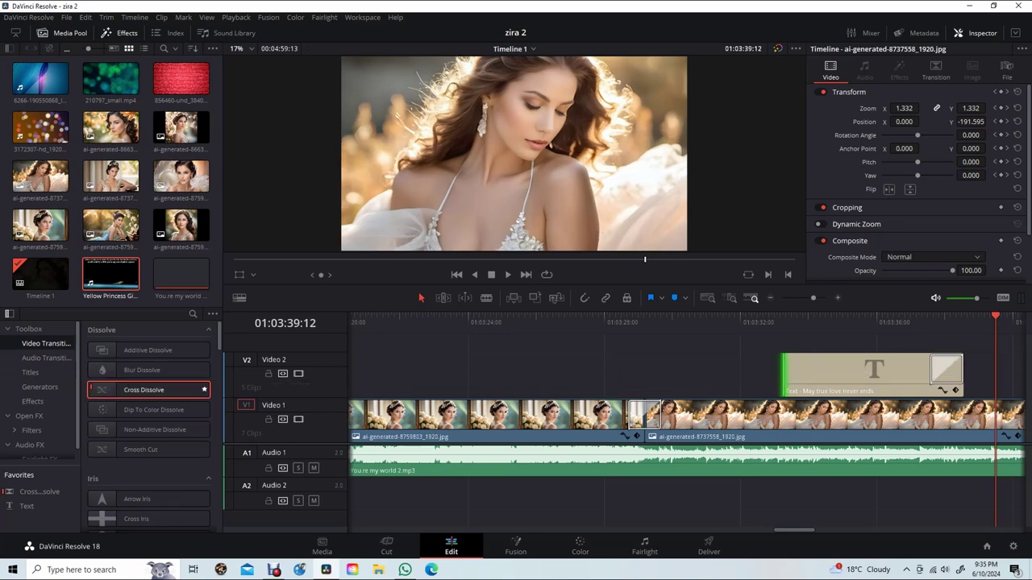
drag(956, 387, 959, 388)
click(747, 322)
key(space)
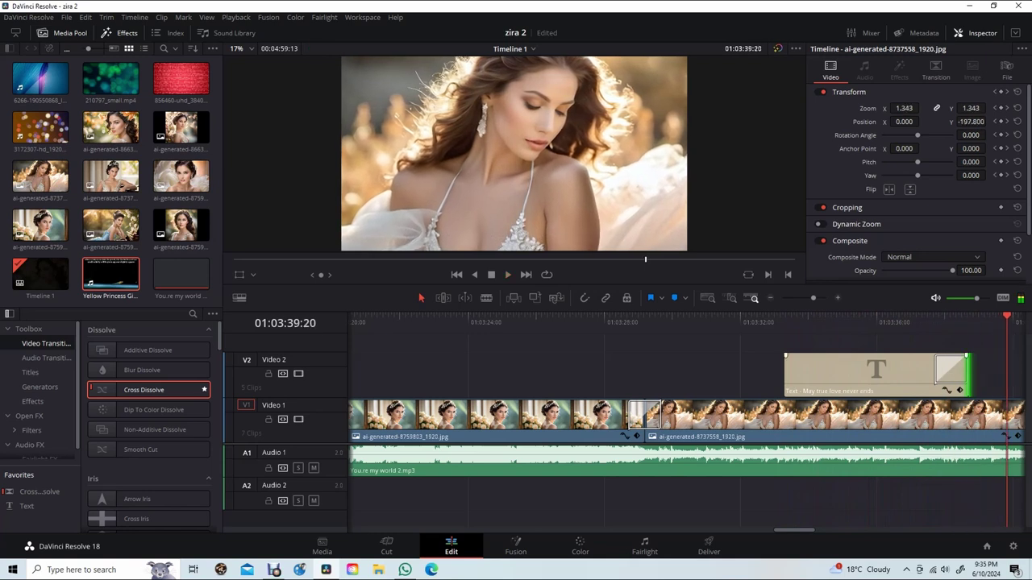
drag(968, 375, 974, 375)
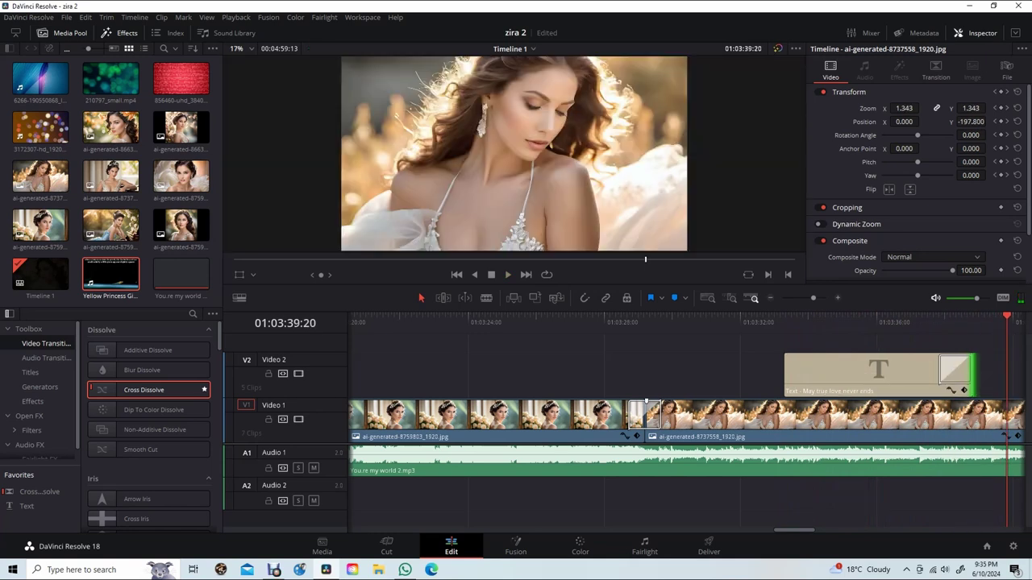
scroll(686, 420, right, 10)
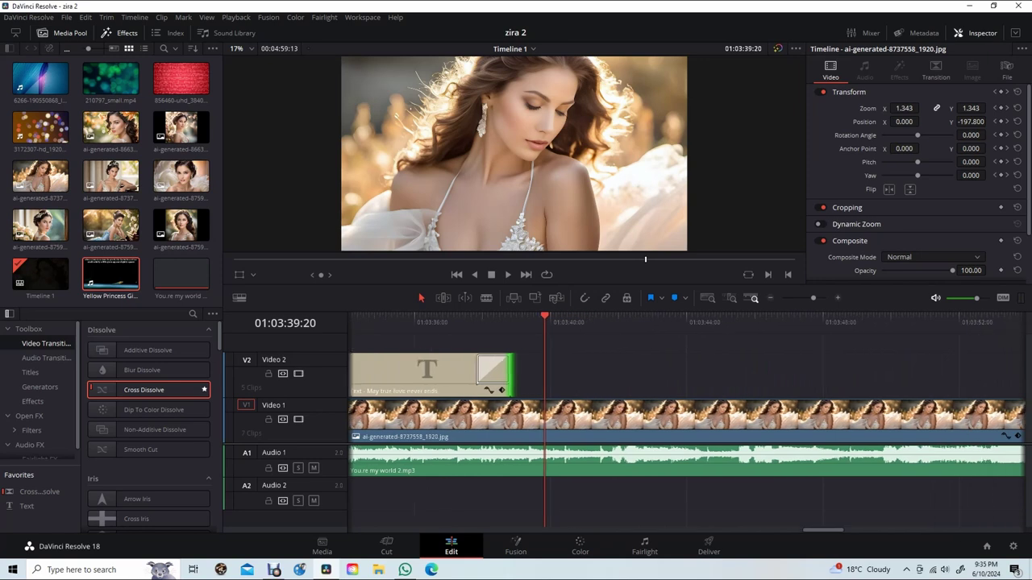
scroll(687, 419, left, 5)
scroll(687, 420, left, 5)
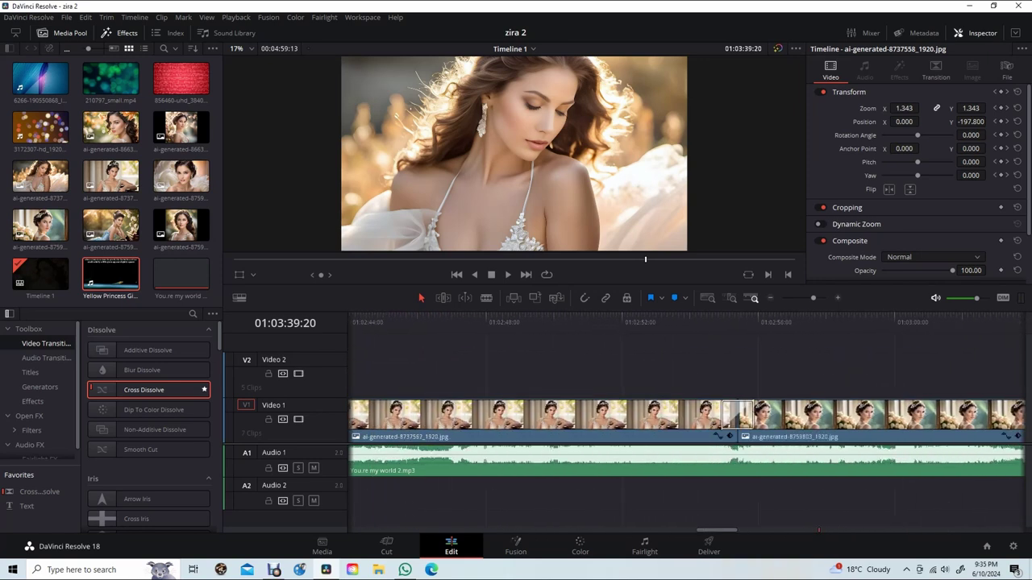
scroll(687, 419, left, 5)
scroll(687, 419, left, 5)
scroll(687, 419, left, 3)
scroll(687, 419, left, 3)
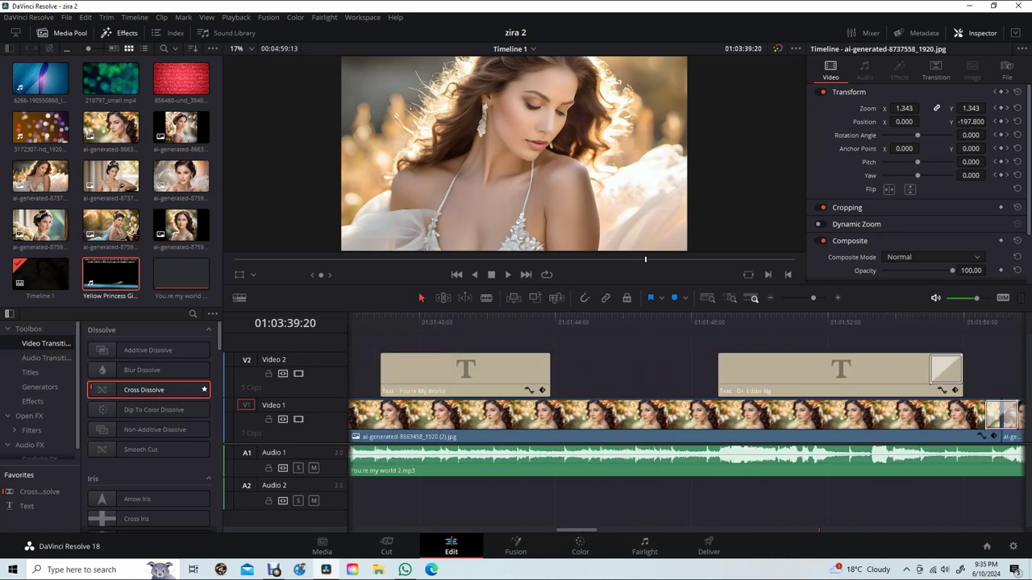
scroll(687, 420, left, 3)
click(664, 321)
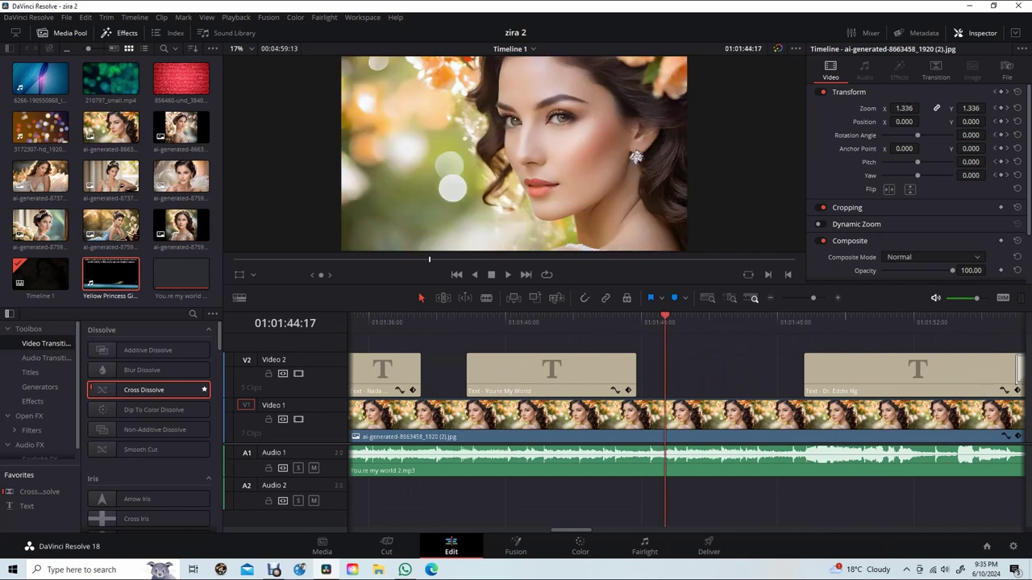
click(580, 546)
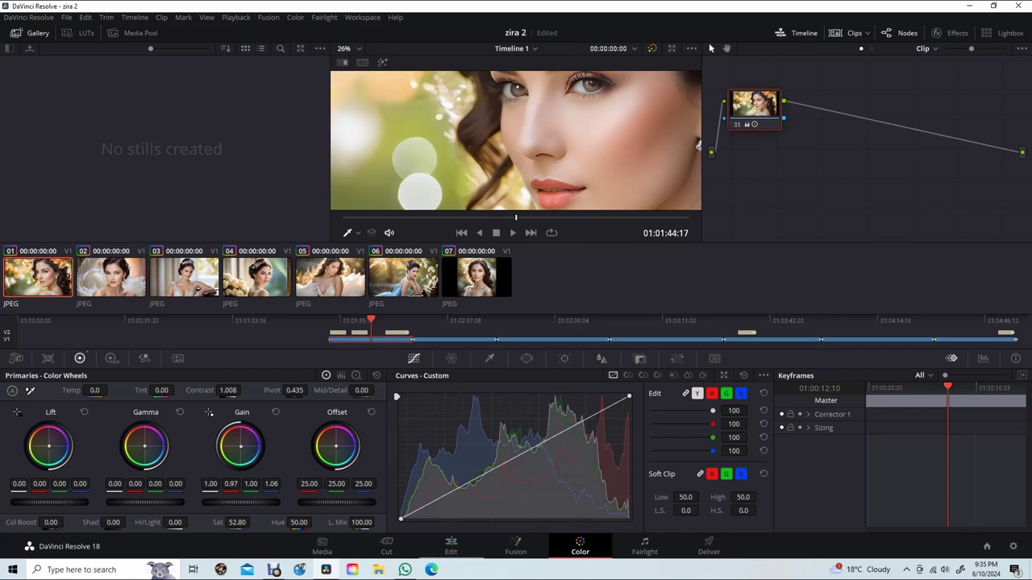
key(shift+4)
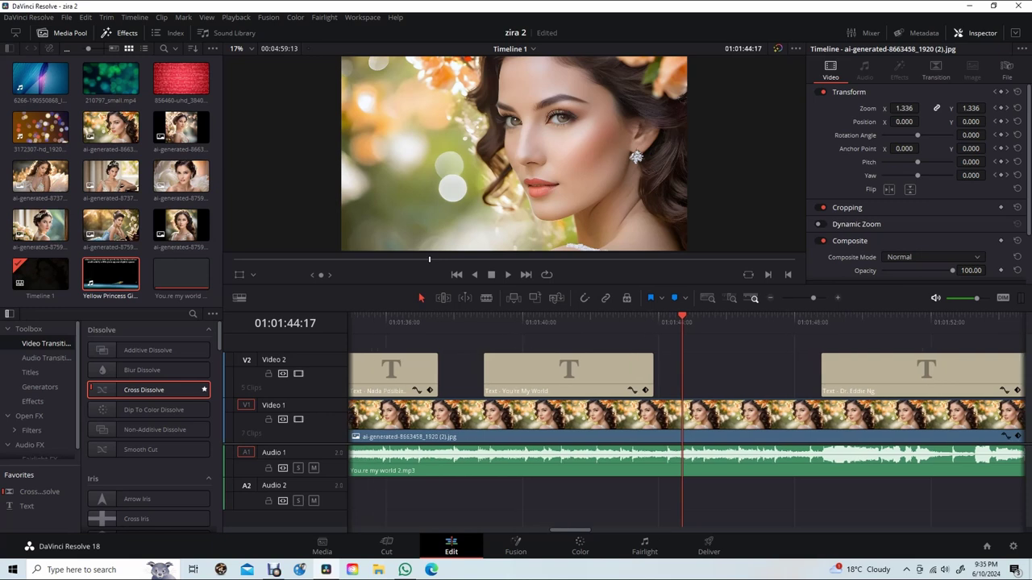
scroll(685, 420, left, 5)
click(510, 322)
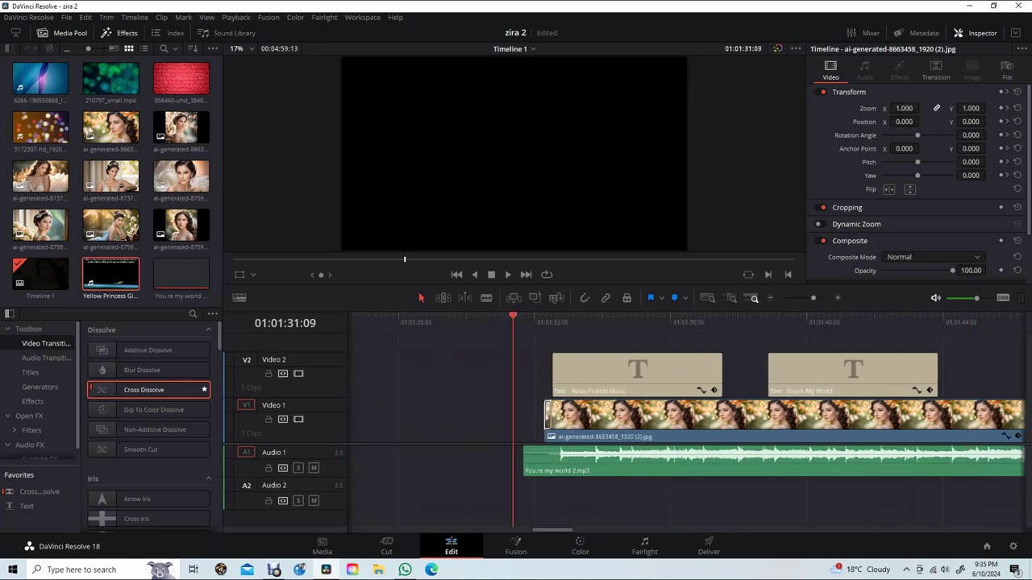
key(space)
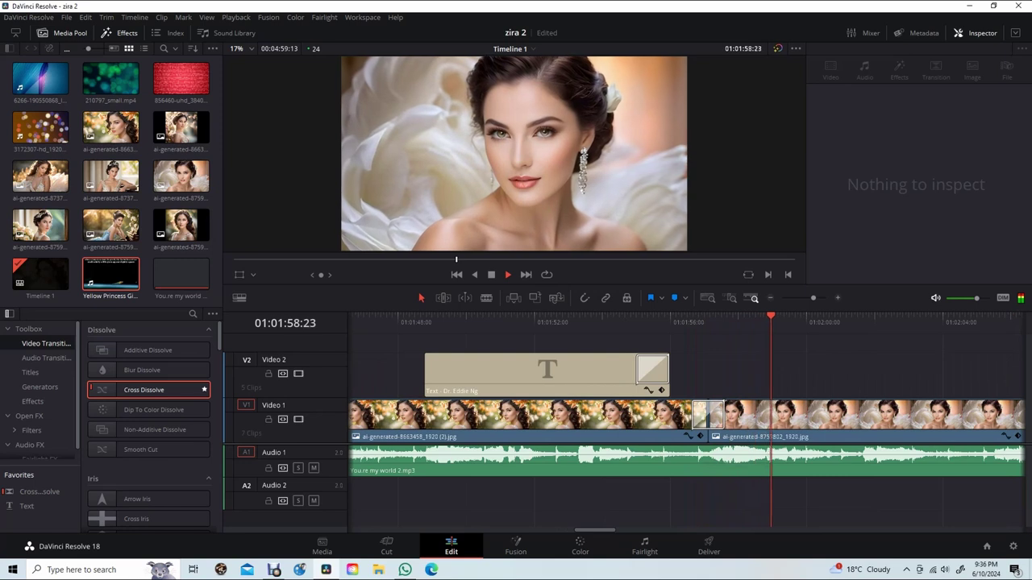
key(space)
Step: Bend the flower portrait's curve down slightly to darken it, then return to Edit
click(520, 317)
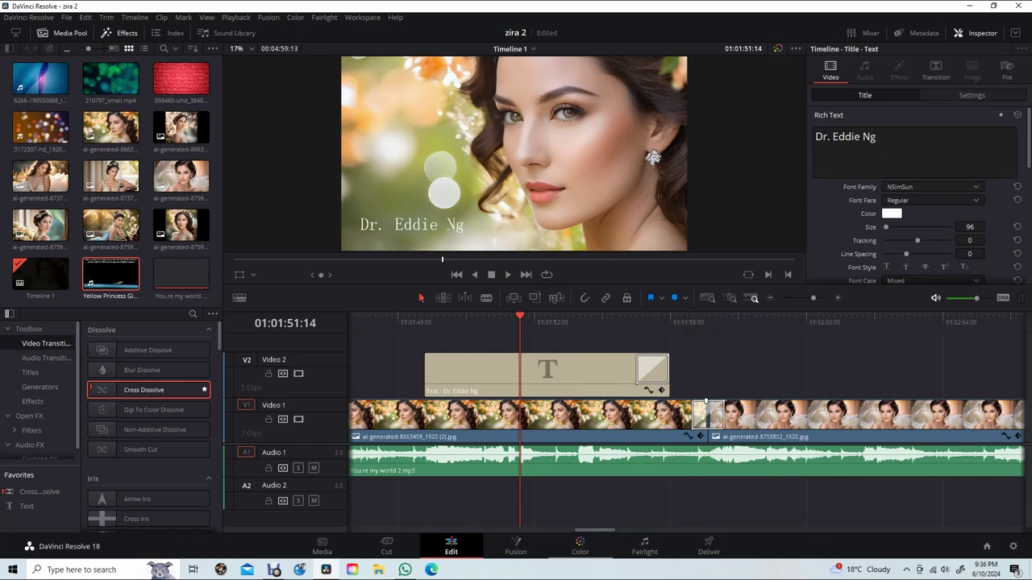
key(shift+6)
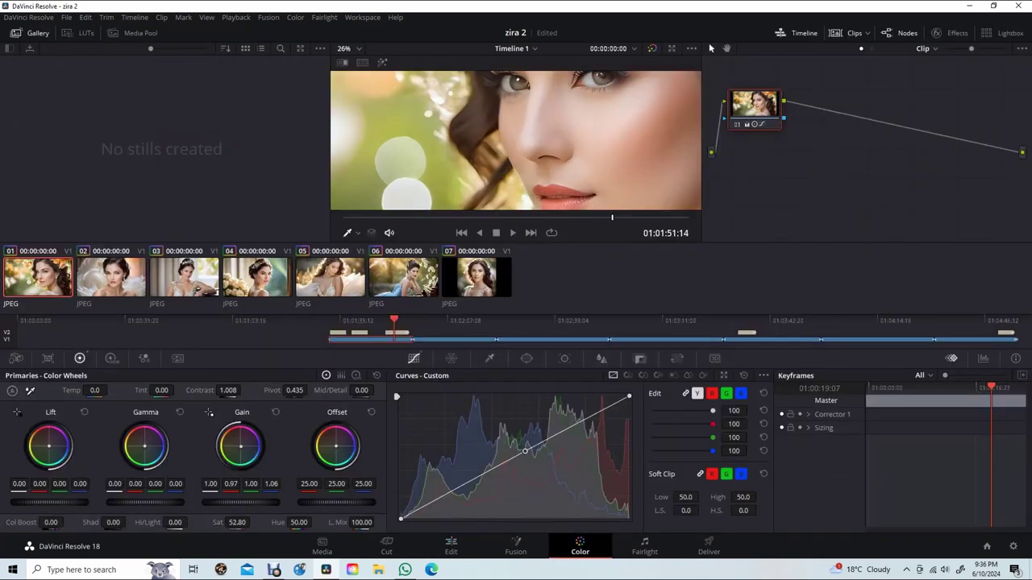
drag(525, 451, 526, 454)
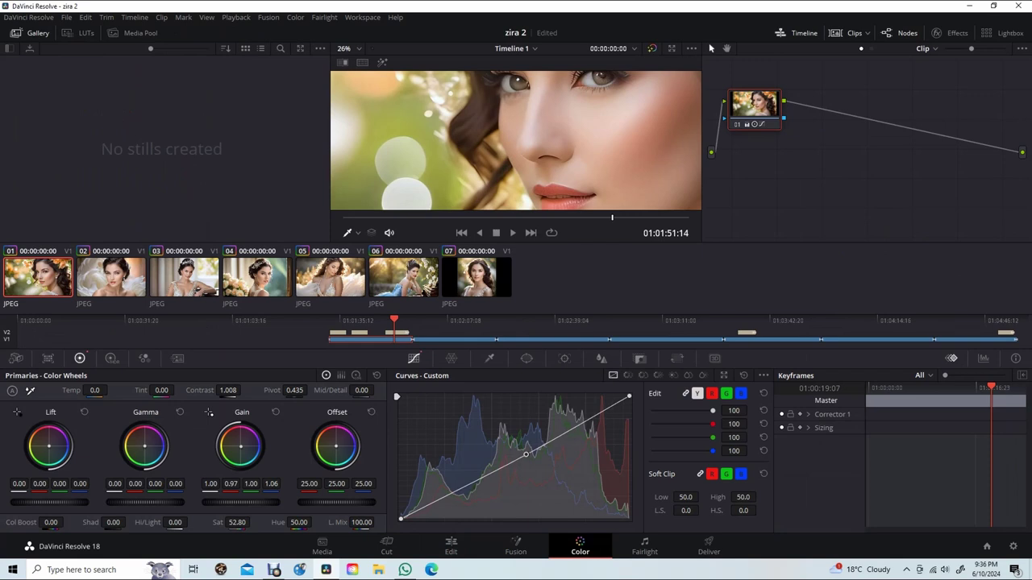
key(shift+4)
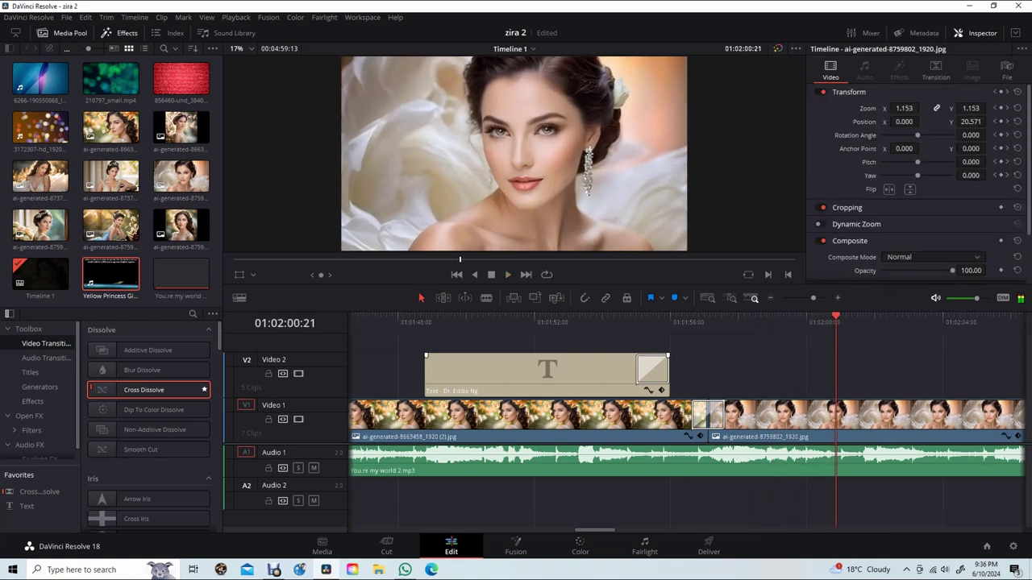
Step: Recheck the portrait's grade on the Color page and replay from just before the playhead
key(space)
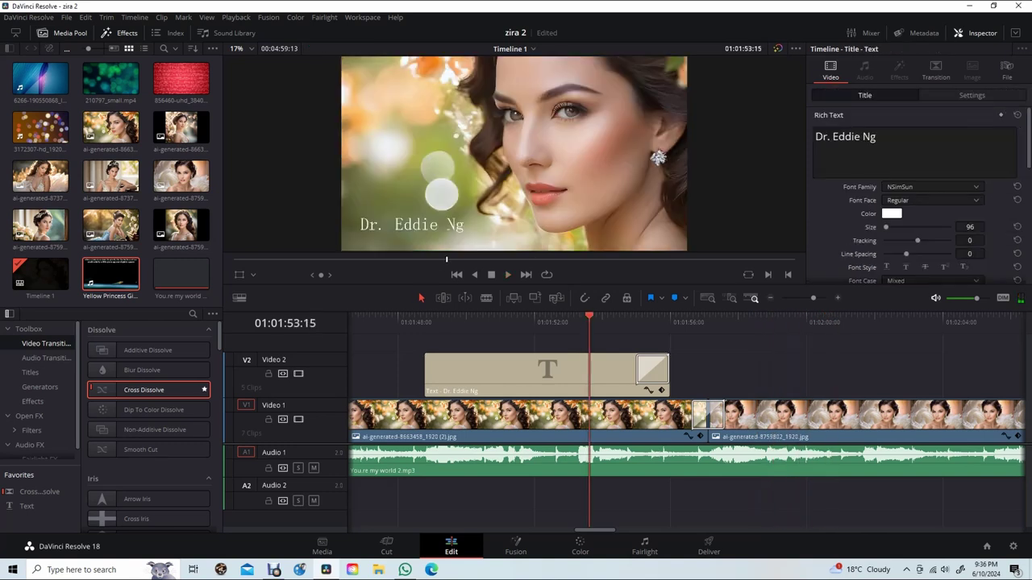
key(shift+6)
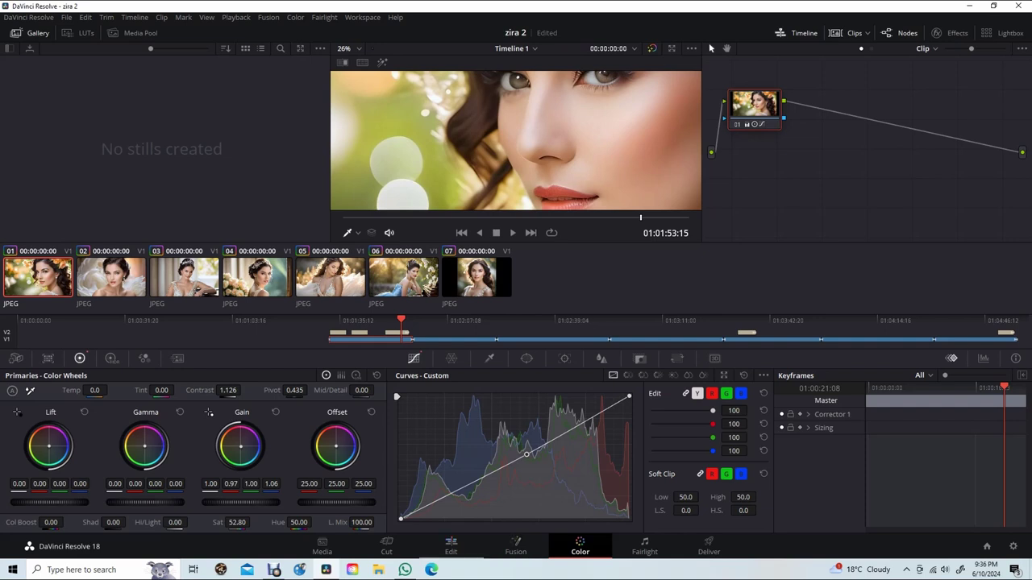
key(shift+4)
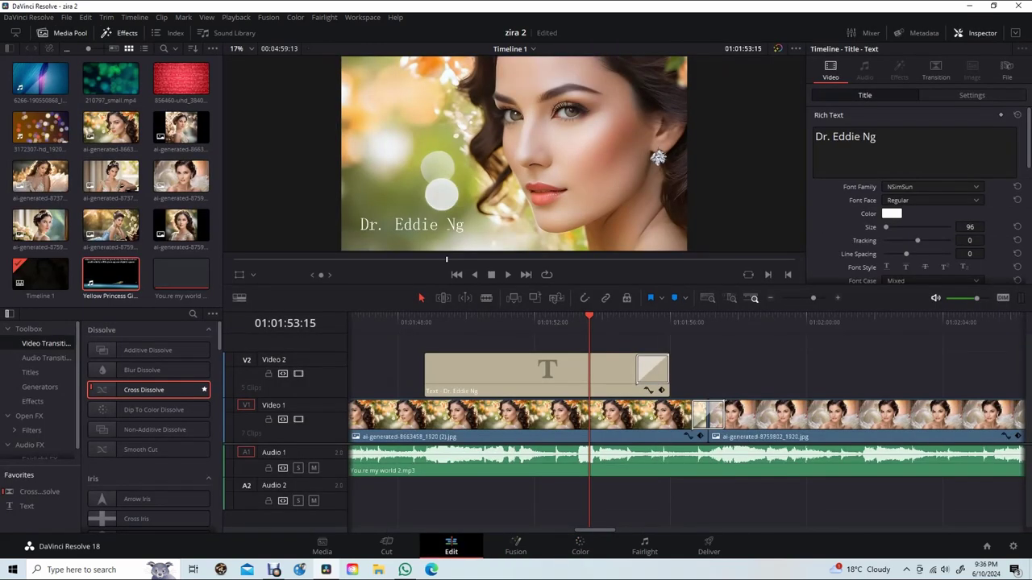
key(slash)
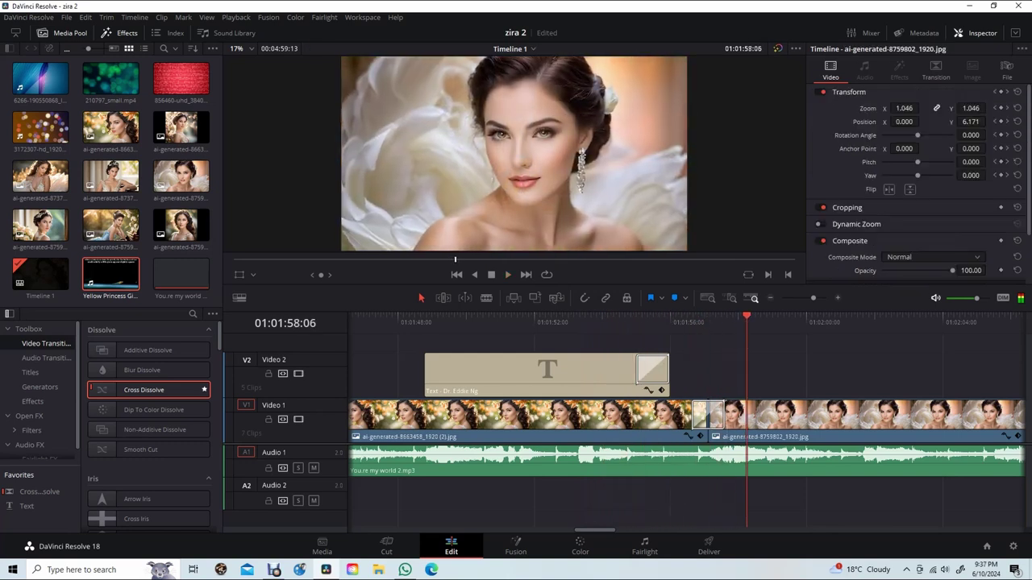
Step: Undo the curve adjustment on the Color page, return to Edit, and play back
click(623, 321)
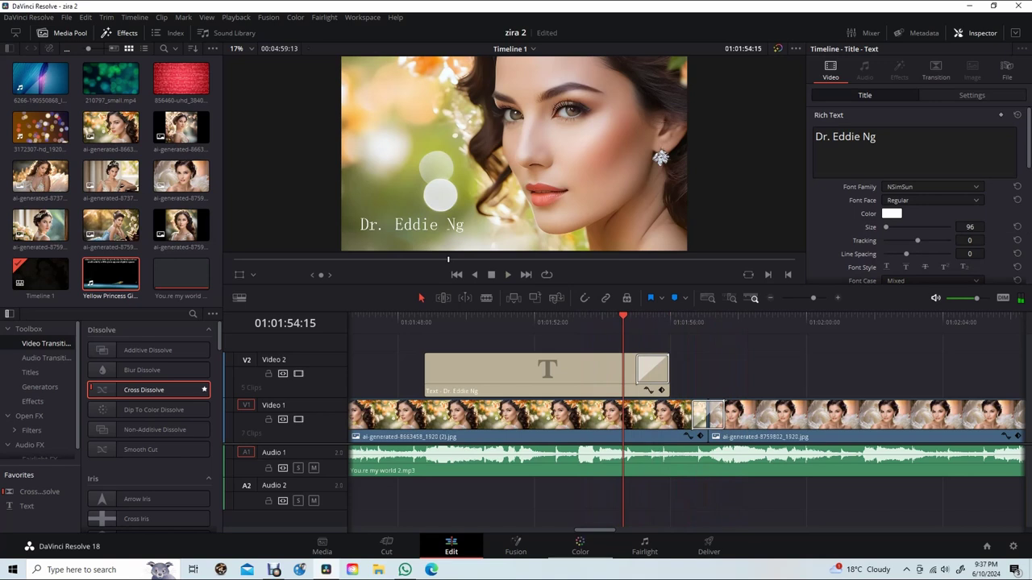
key(shift+6)
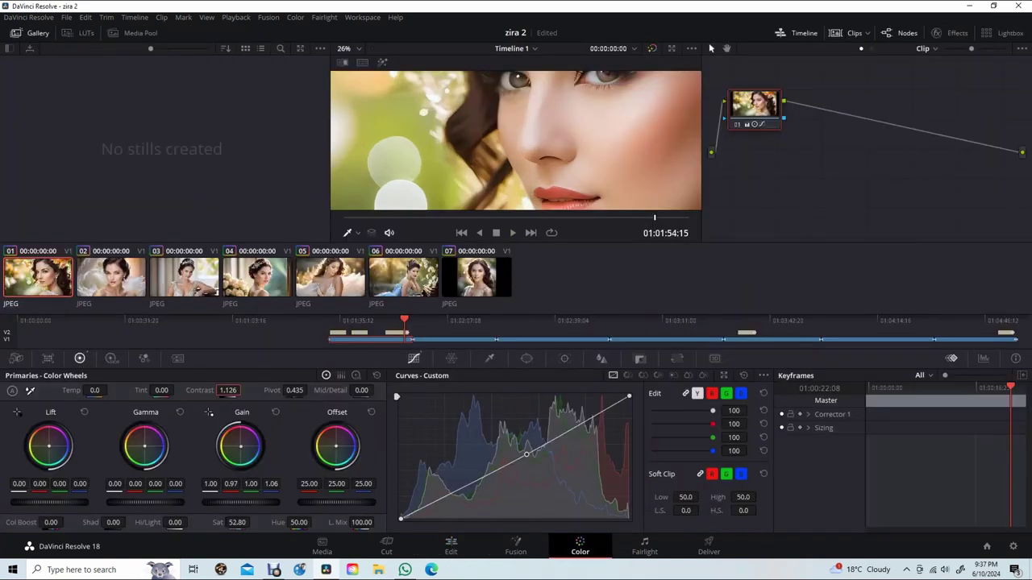
key(ctrl+z)
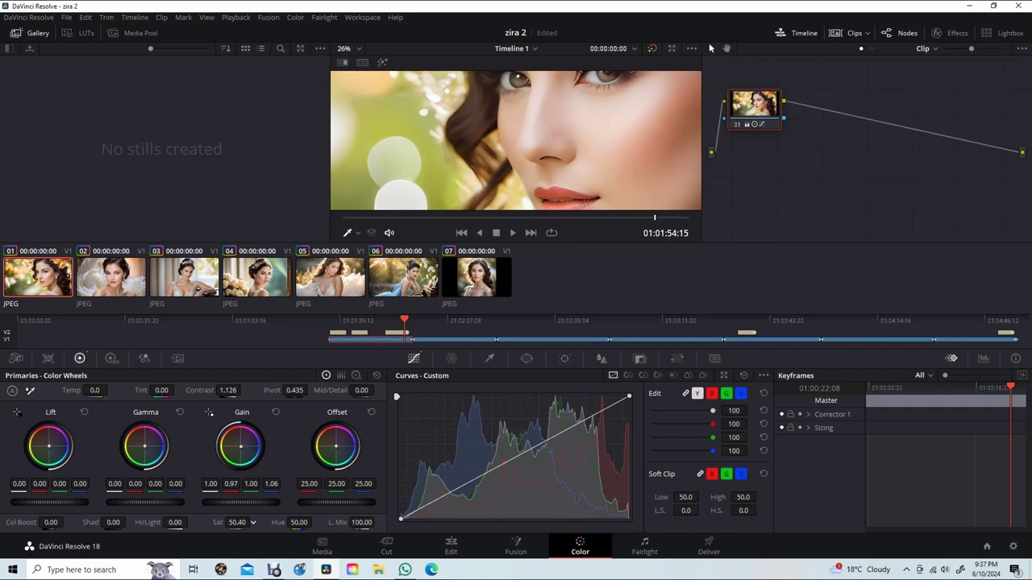
key(shift+4)
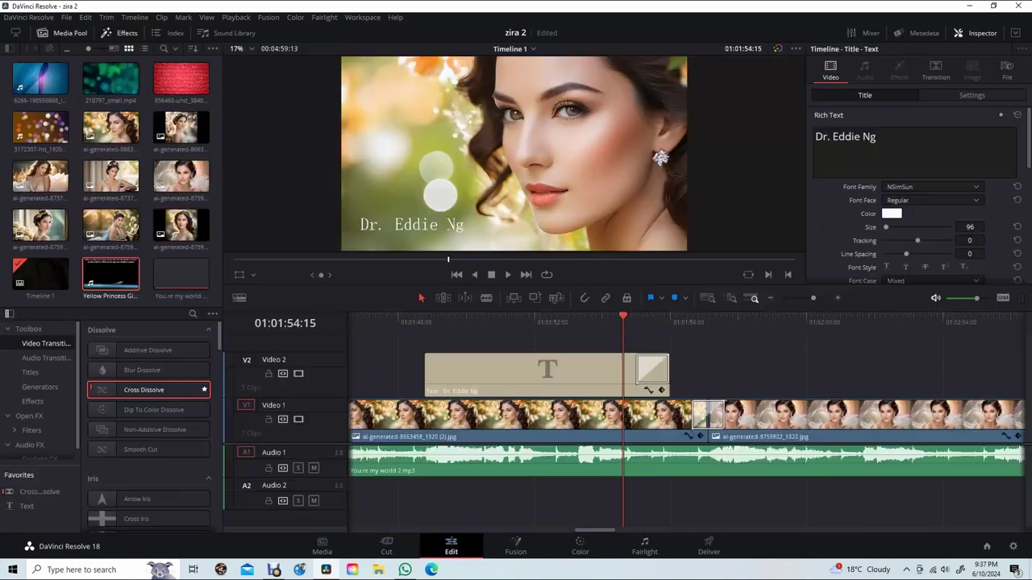
key(space)
key(space)
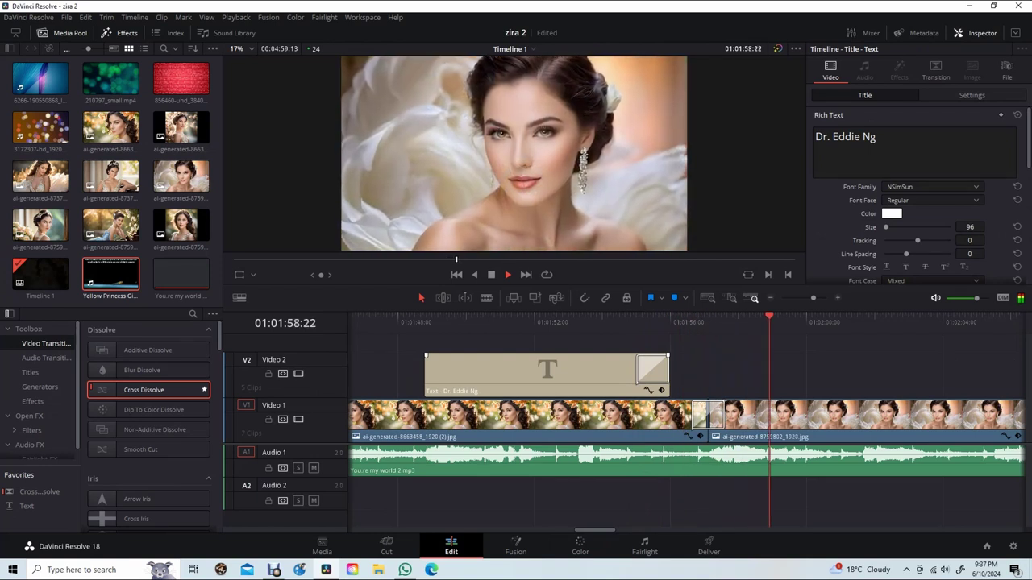
Step: Replay the cross dissolve between the first two photos from the title clip
key(space)
click(621, 322)
key(space)
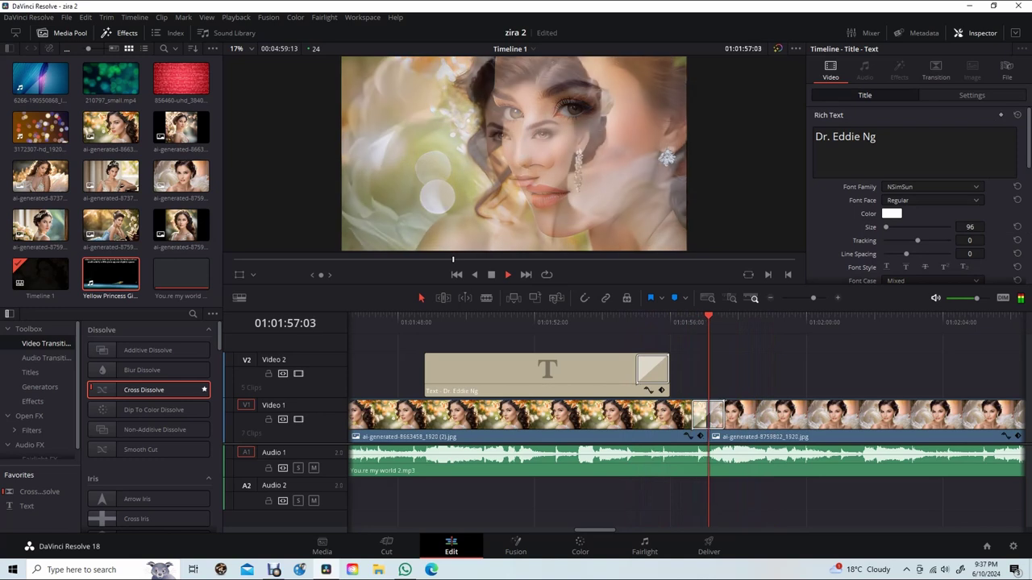
click(620, 322)
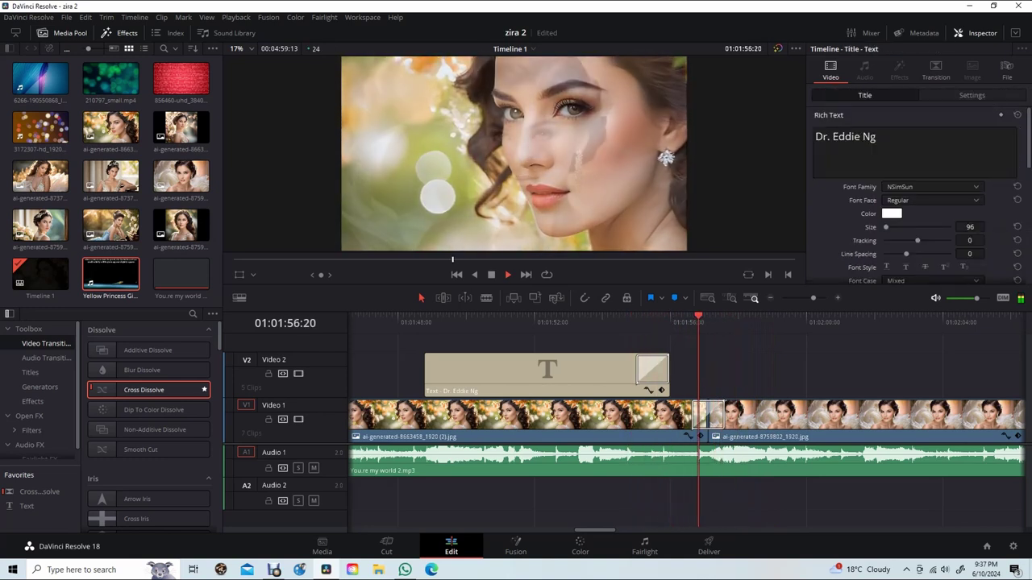
key(space)
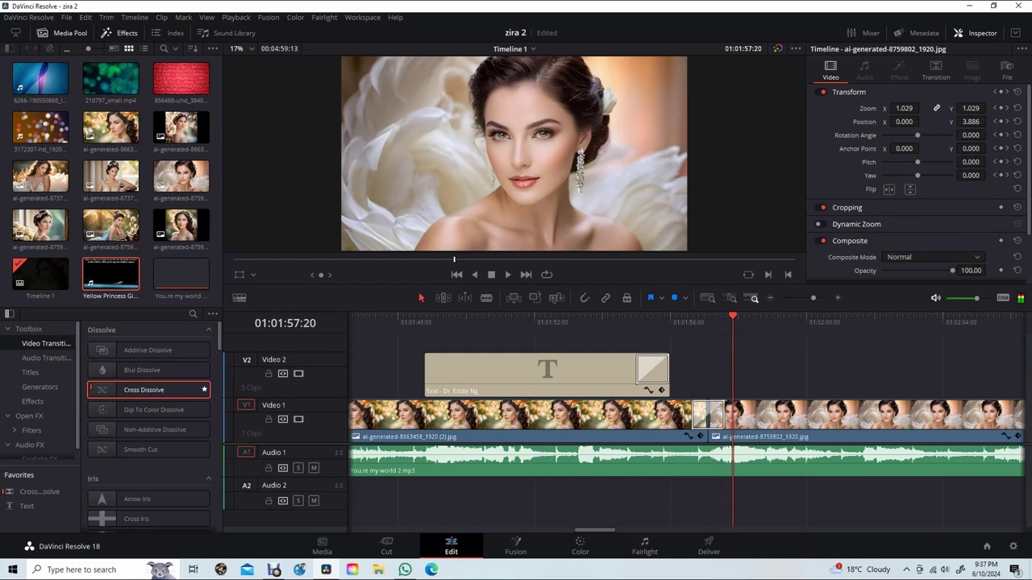
Step: Check the second photo on the Color page, then return to Edit and replay the transition
click(580, 546)
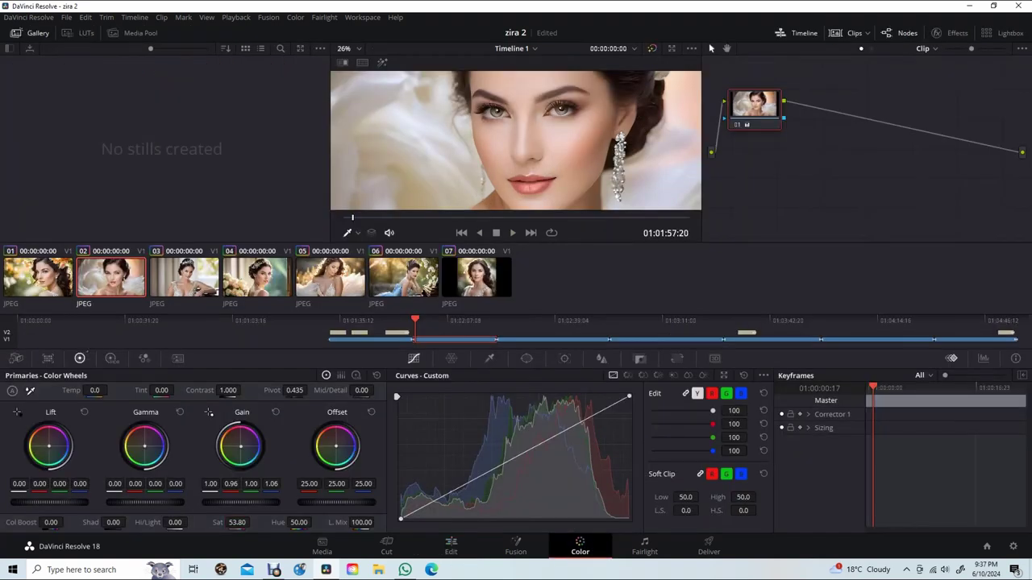
click(451, 546)
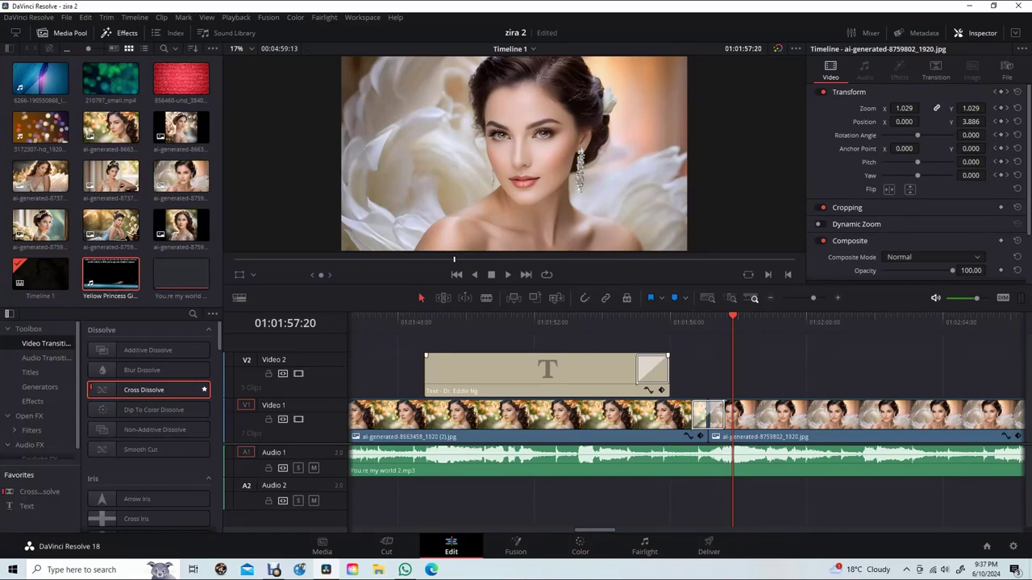
click(617, 321)
key(space)
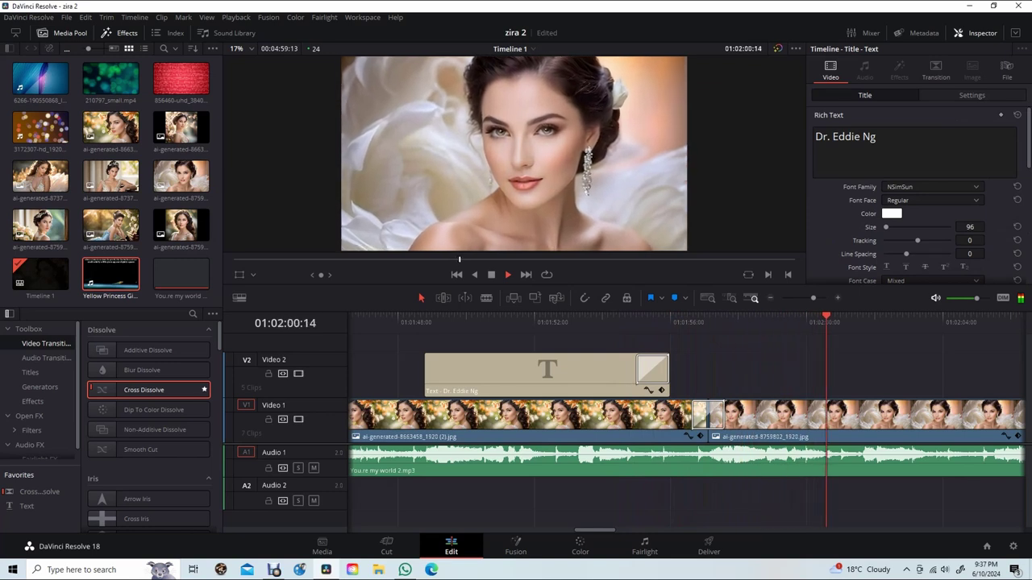
key(space)
Step: Check the first photo on the Color page, return to Edit, and play the dissolve again
click(632, 321)
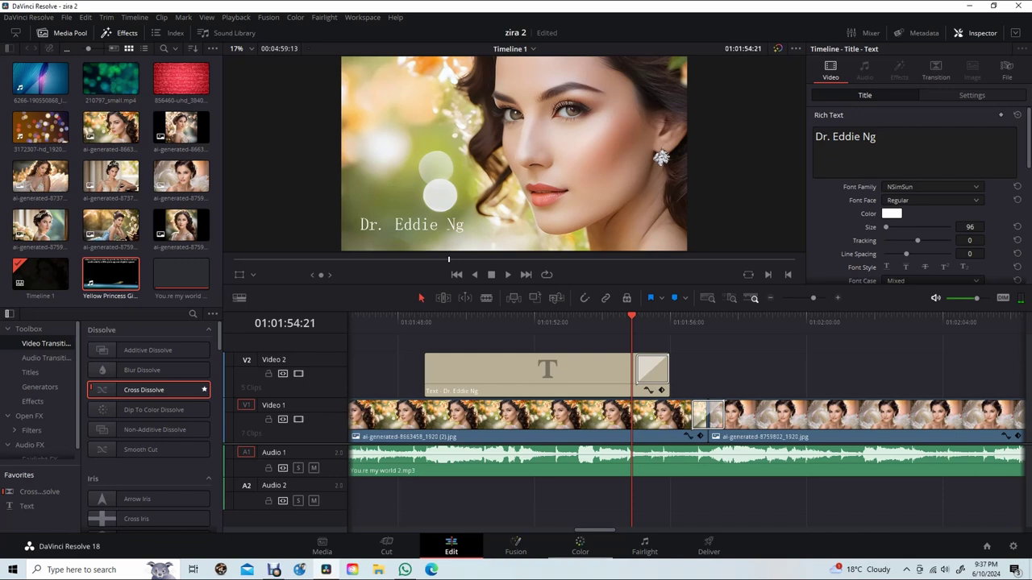
click(580, 547)
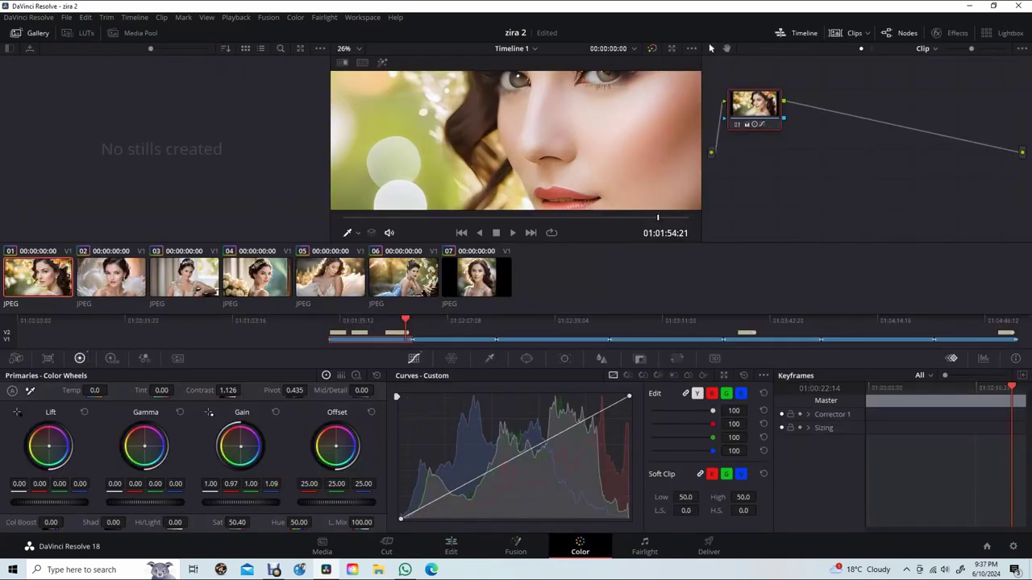
click(451, 547)
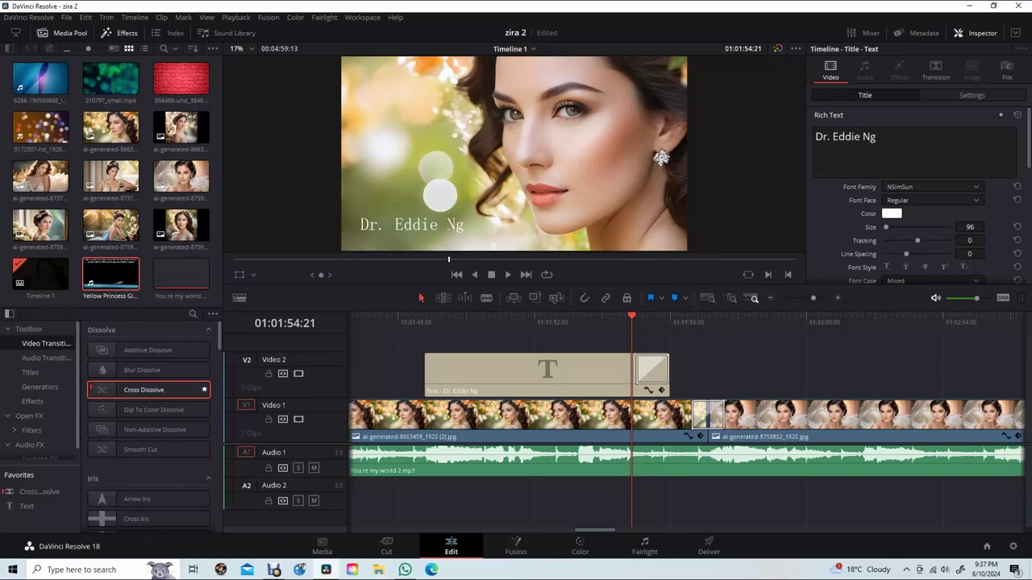
key(space)
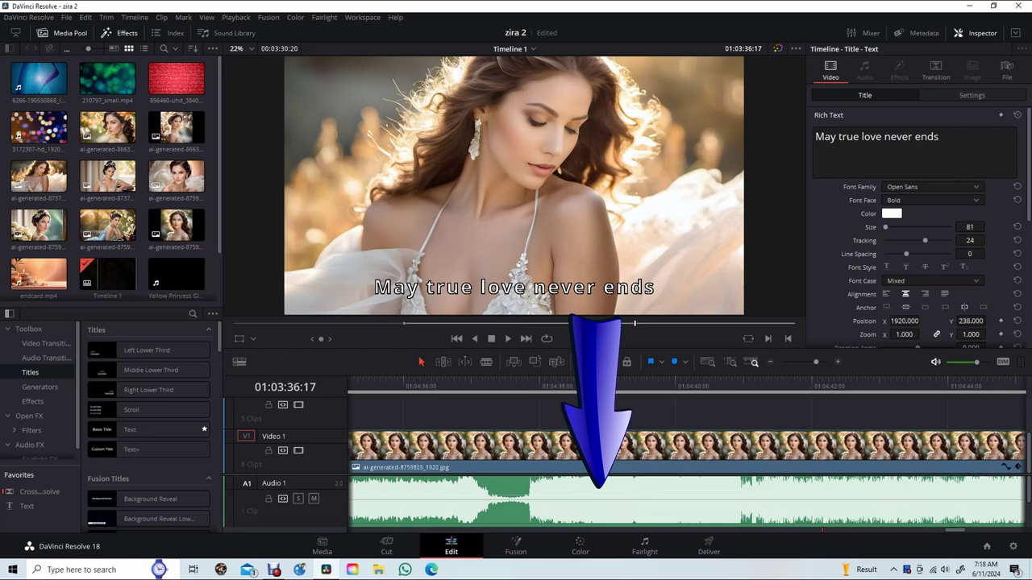
Step: Drop the music clip's volume line to -4.26 dB, save with Ctrl+S, and switch to the Color page
mouse_move(590, 494)
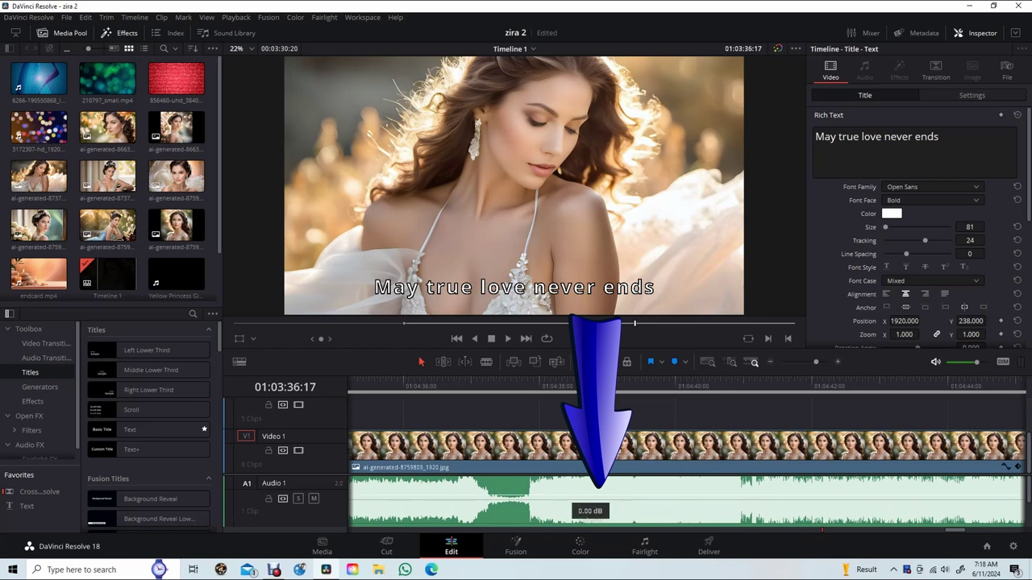
drag(590, 495, 590, 494)
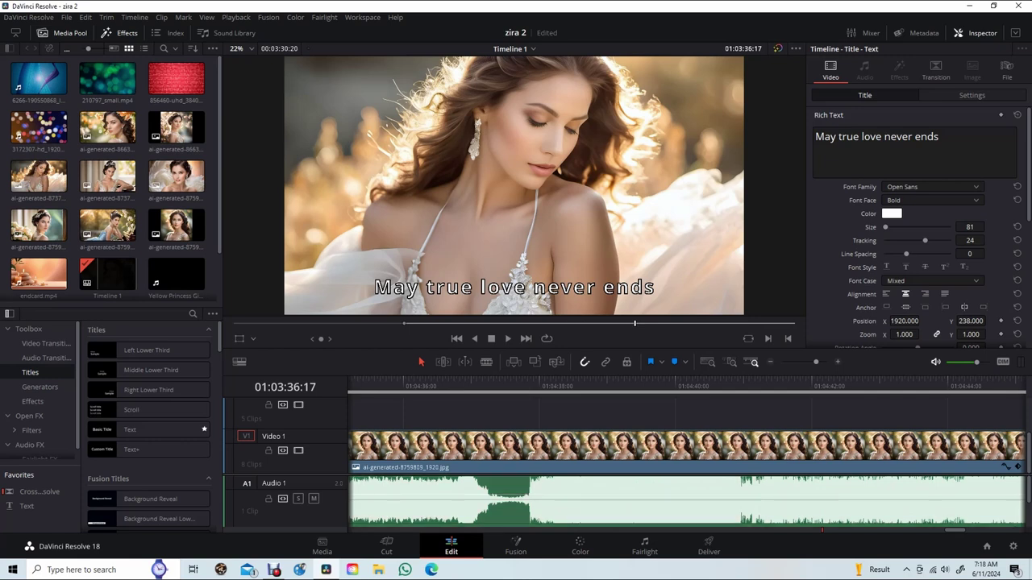
key(ctrl+s)
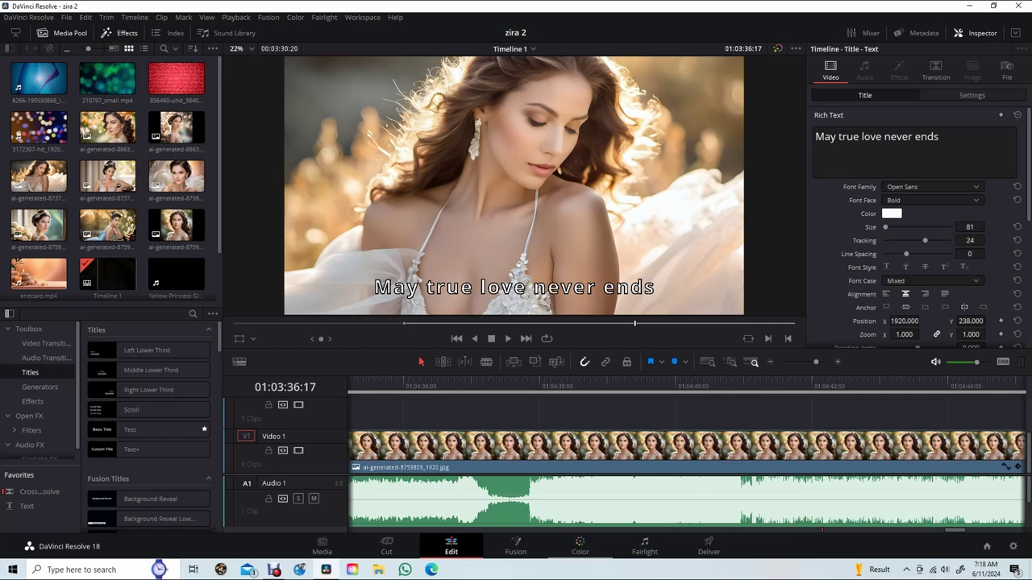
click(580, 546)
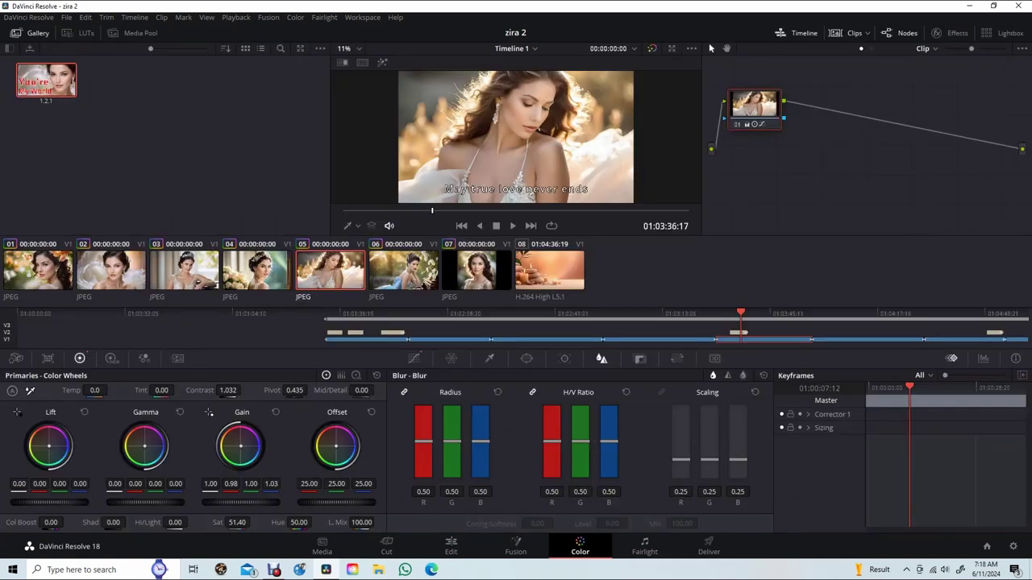
Step: In the Blur palette, drag the linked Radius sliders below 0.50 and settle at 0.49
click(414, 358)
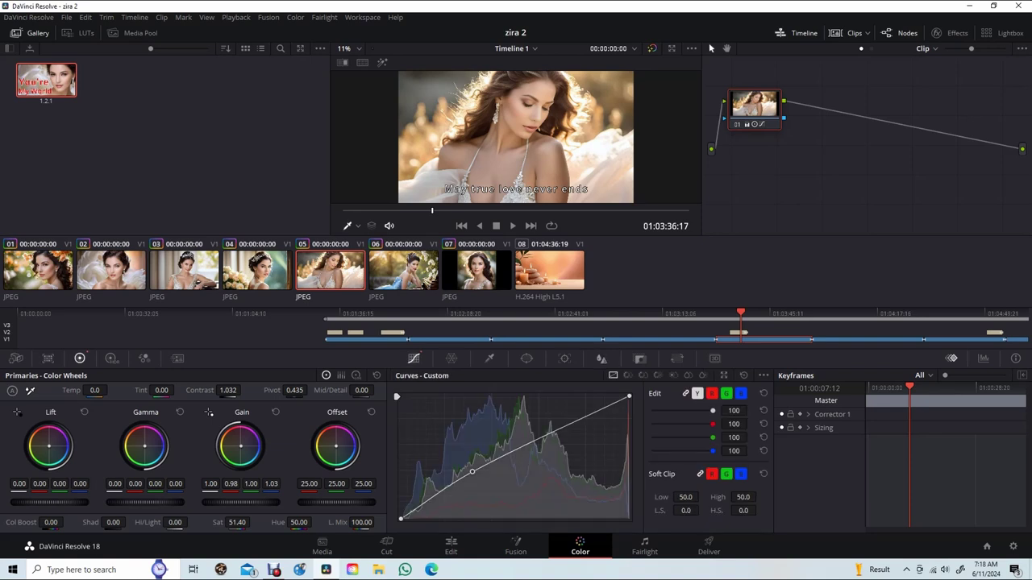
click(601, 358)
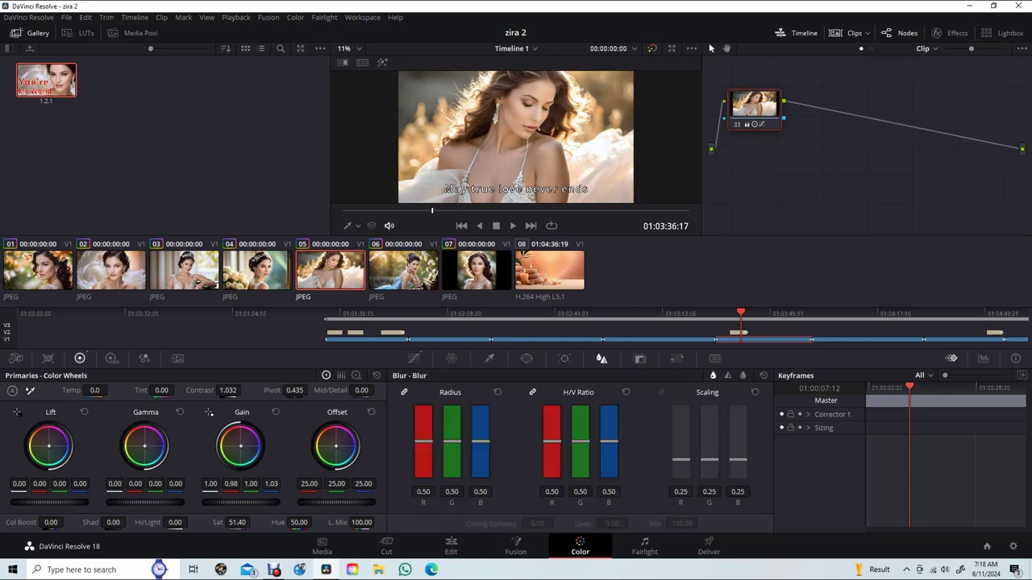
scroll(516, 138, up, 5)
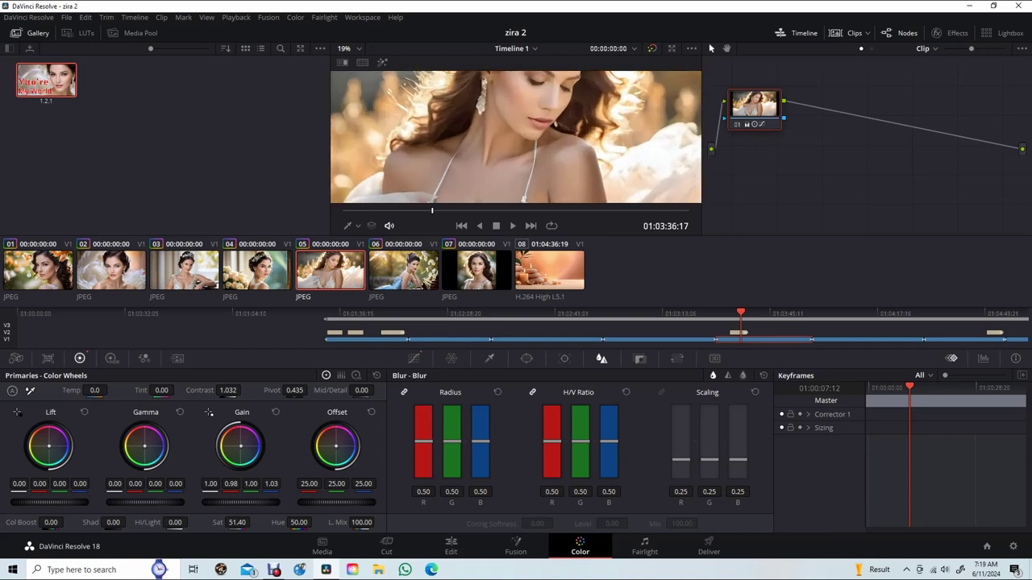
scroll(516, 137, up, 1)
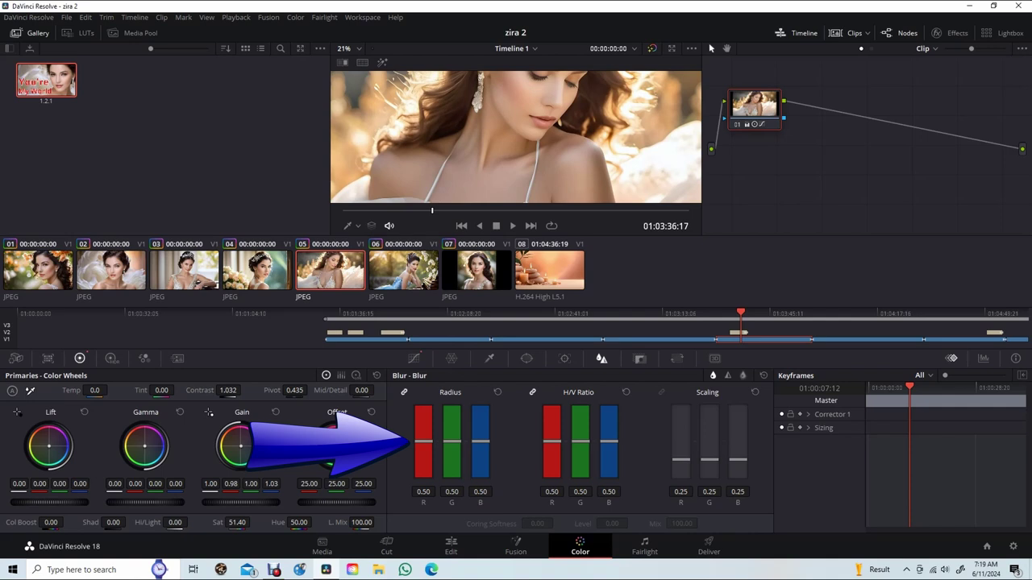
drag(423, 442, 423, 446)
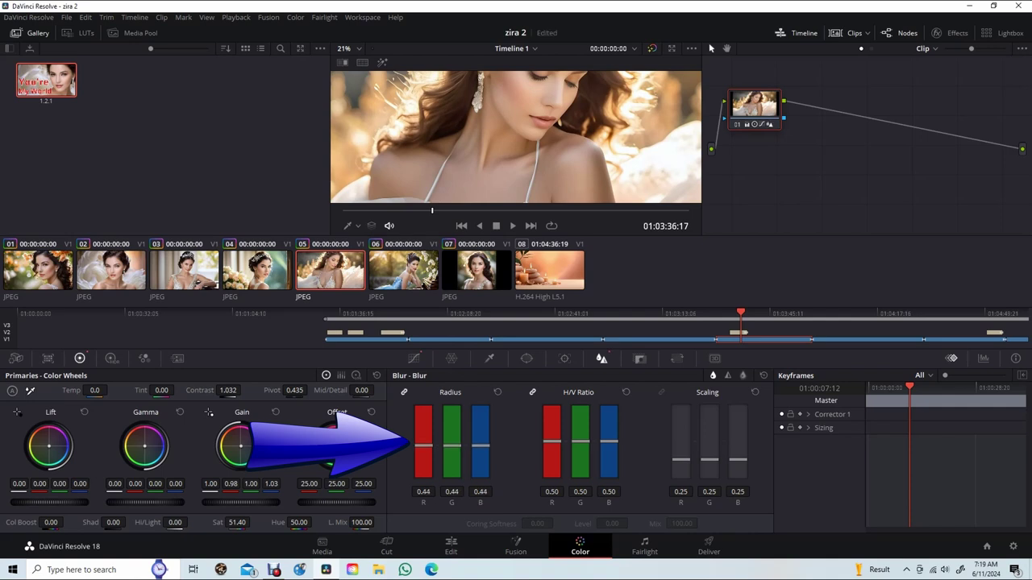
drag(423, 445, 423, 452)
drag(423, 451, 423, 442)
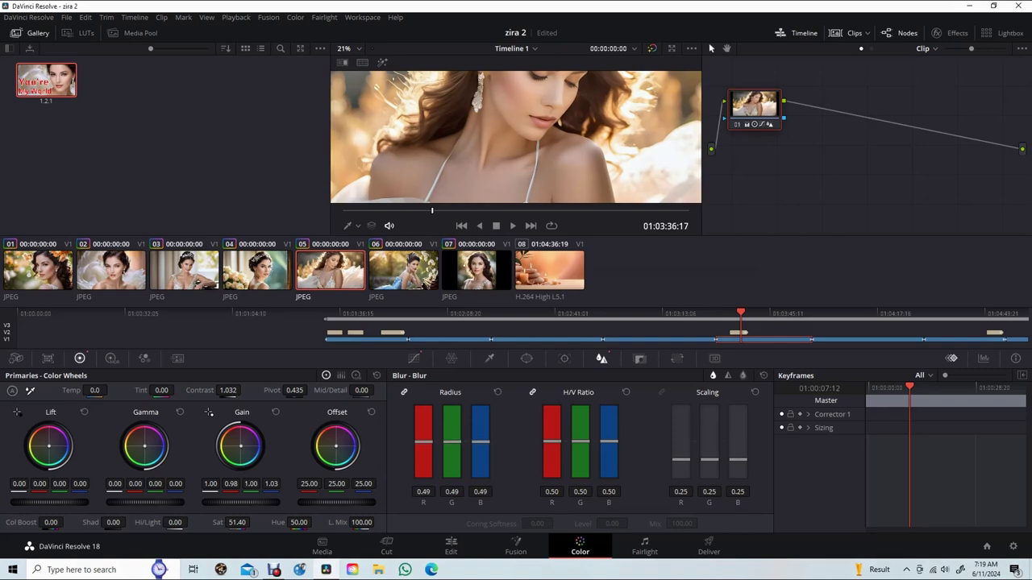